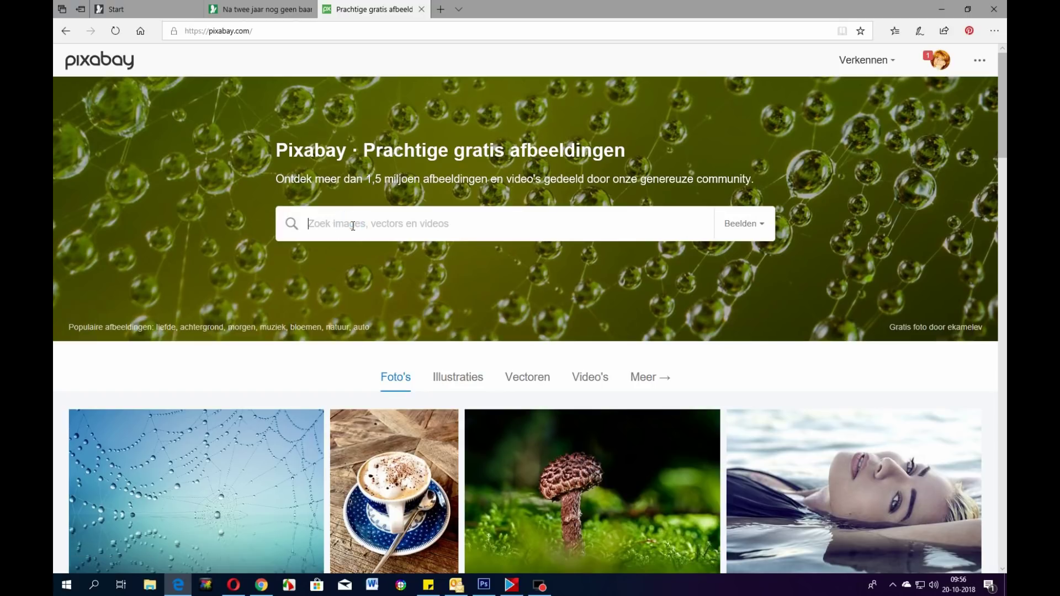
Search the Pixabay images for "shell" and browse through the results
type("shell")
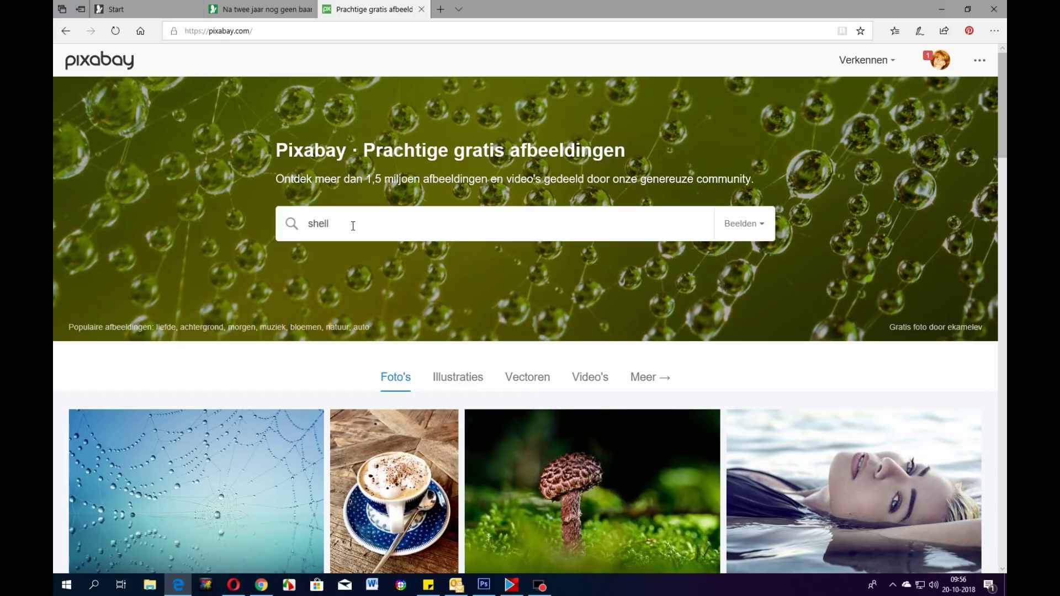
key("Return")
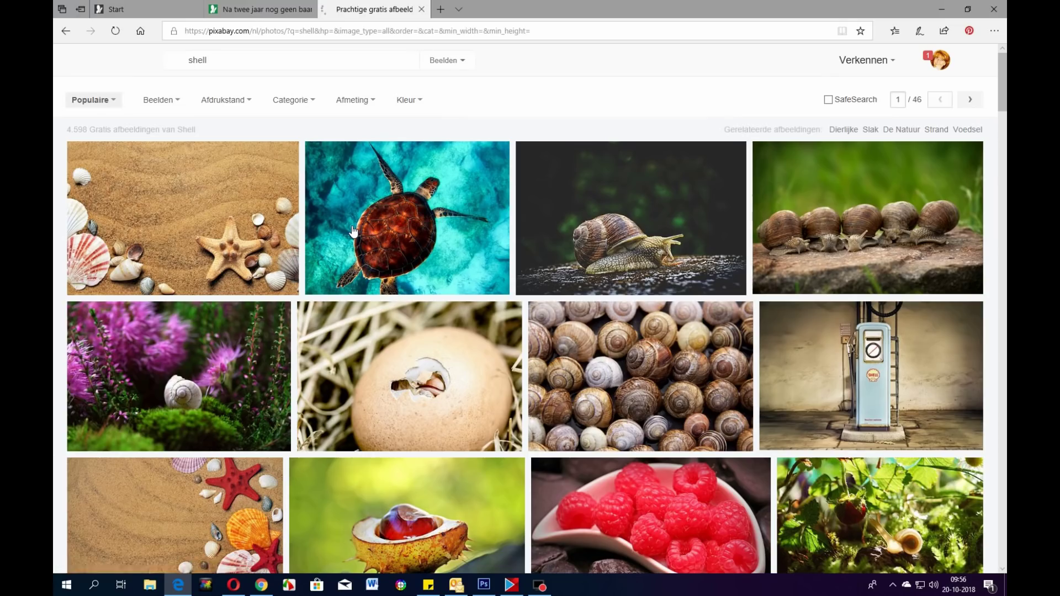
scroll(465, 319, "down", 3)
scroll(465, 319, "down", 10)
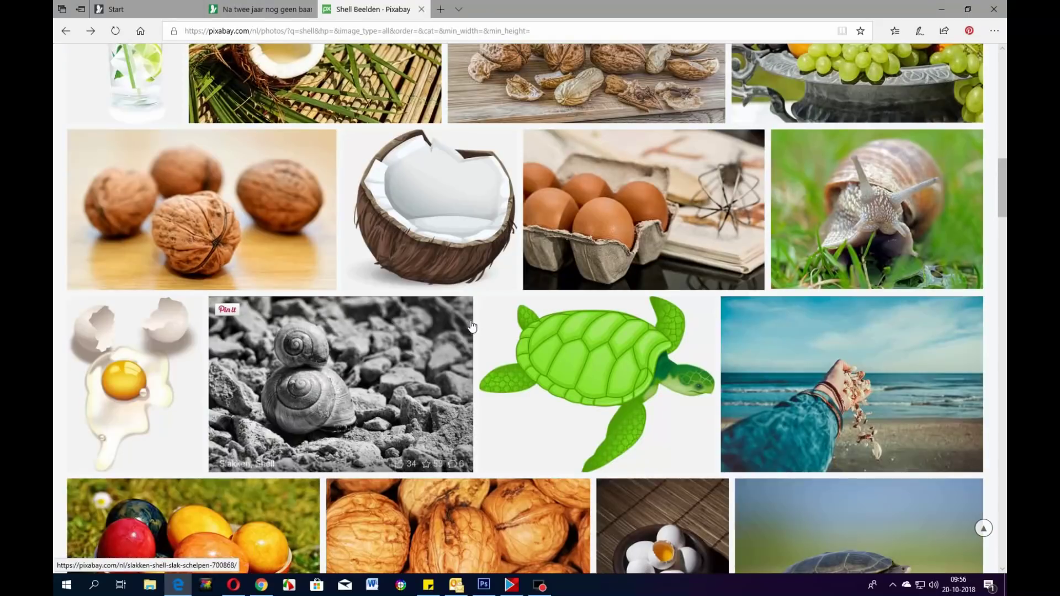
scroll(462, 320, "down", 3)
scroll(463, 320, "down", 6)
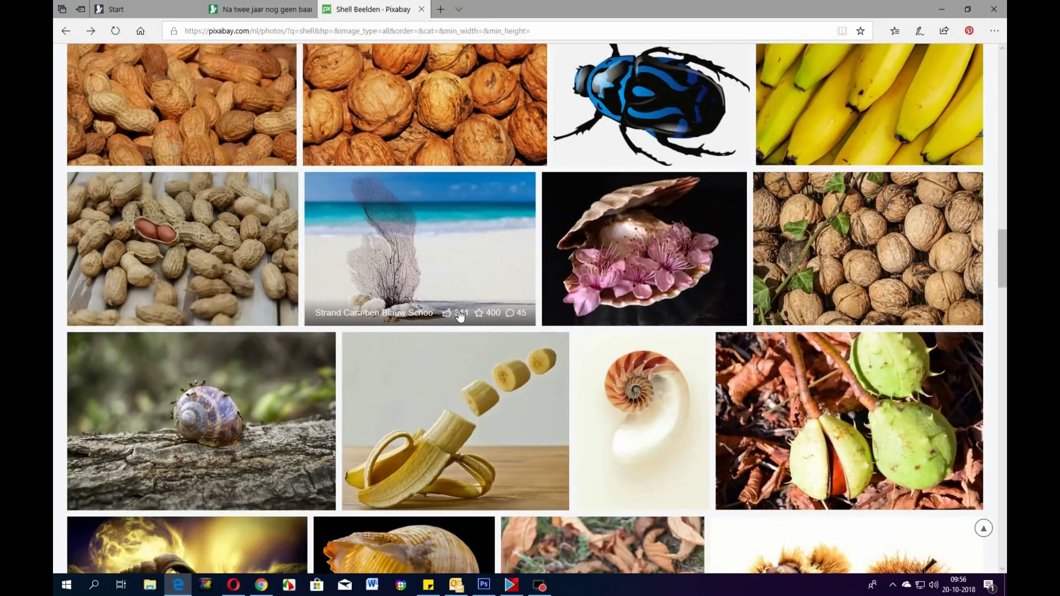
scroll(458, 314, "down", 7)
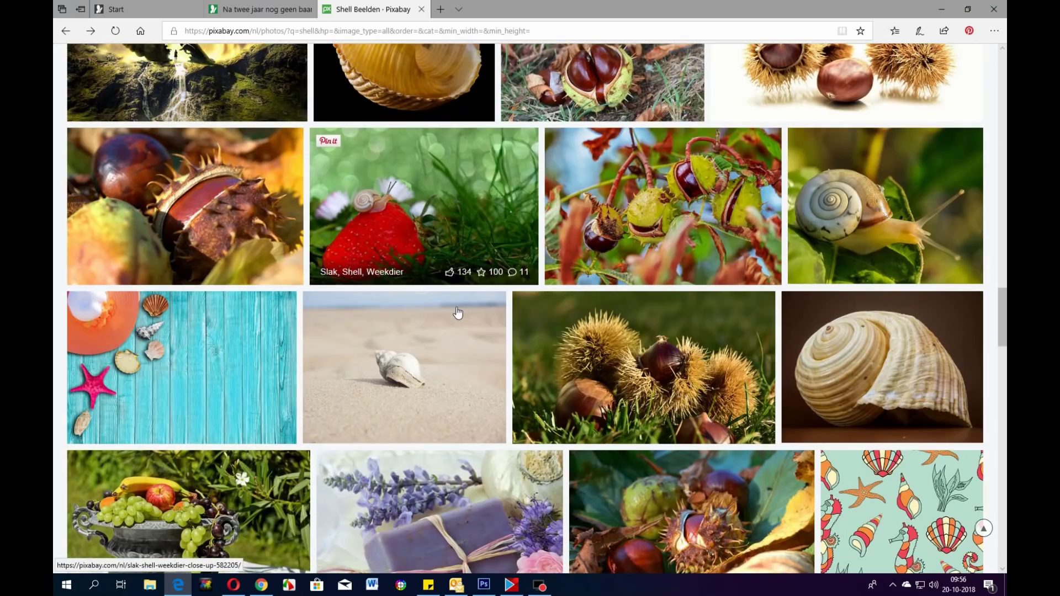
scroll(457, 310, "up", 9)
scroll(457, 310, "up", 15)
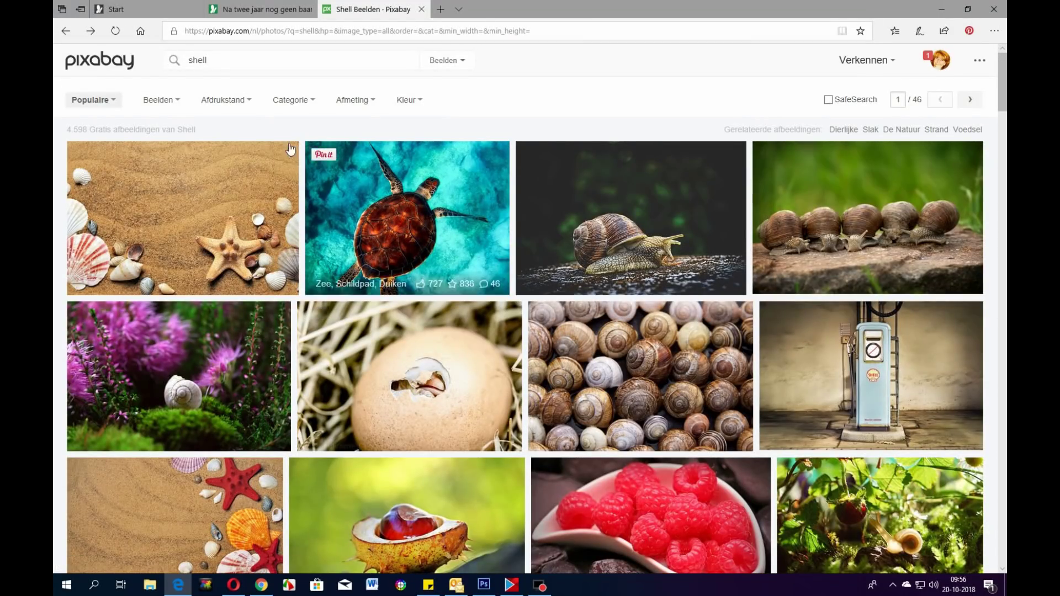
Filter the shell images by colour to show only transparent and black-and-white ones
left_click(409, 105)
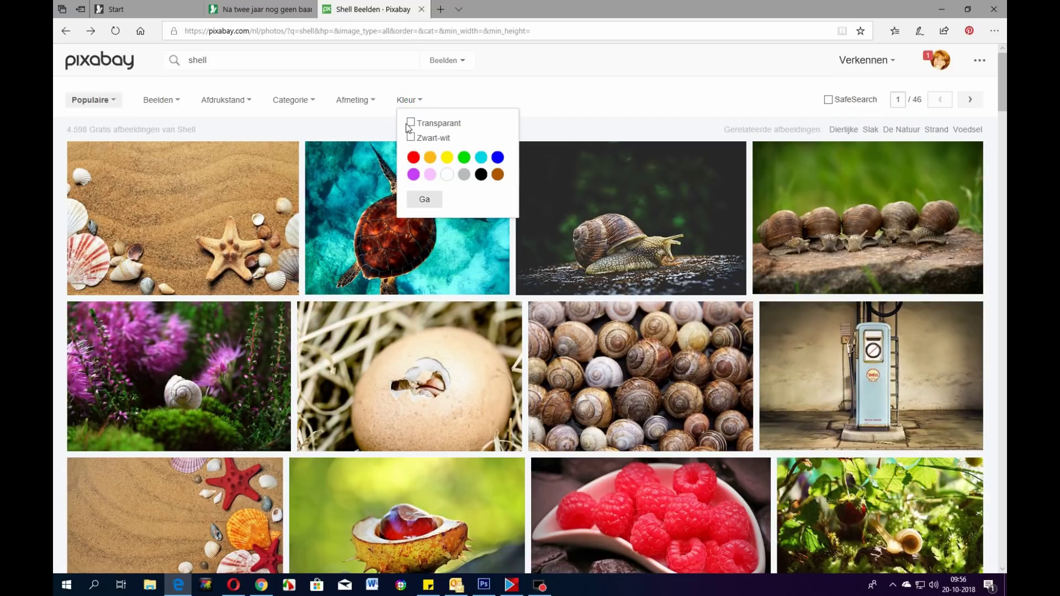
left_click(426, 139)
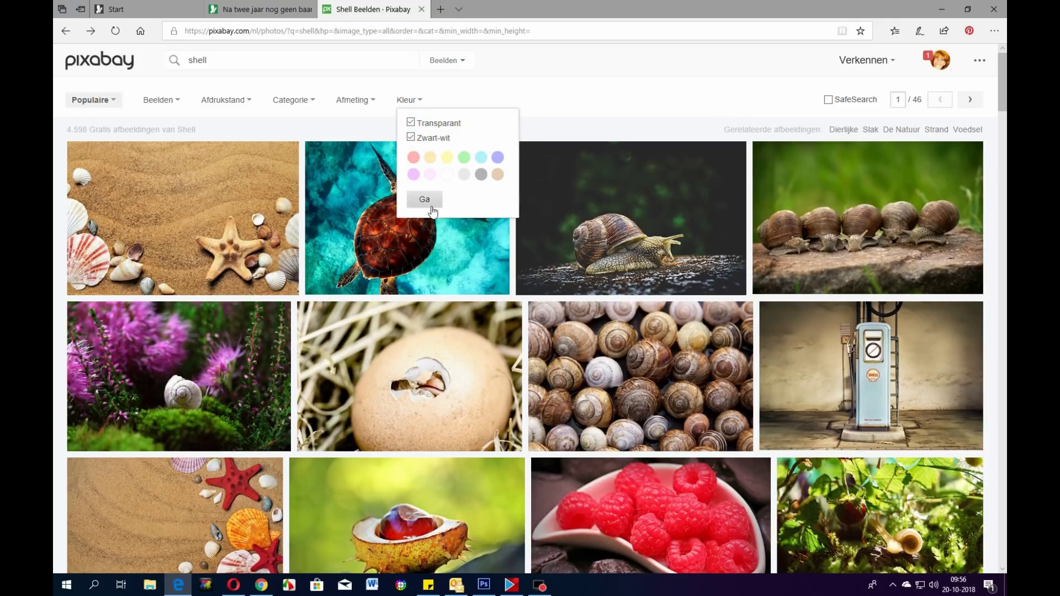
left_click(424, 199)
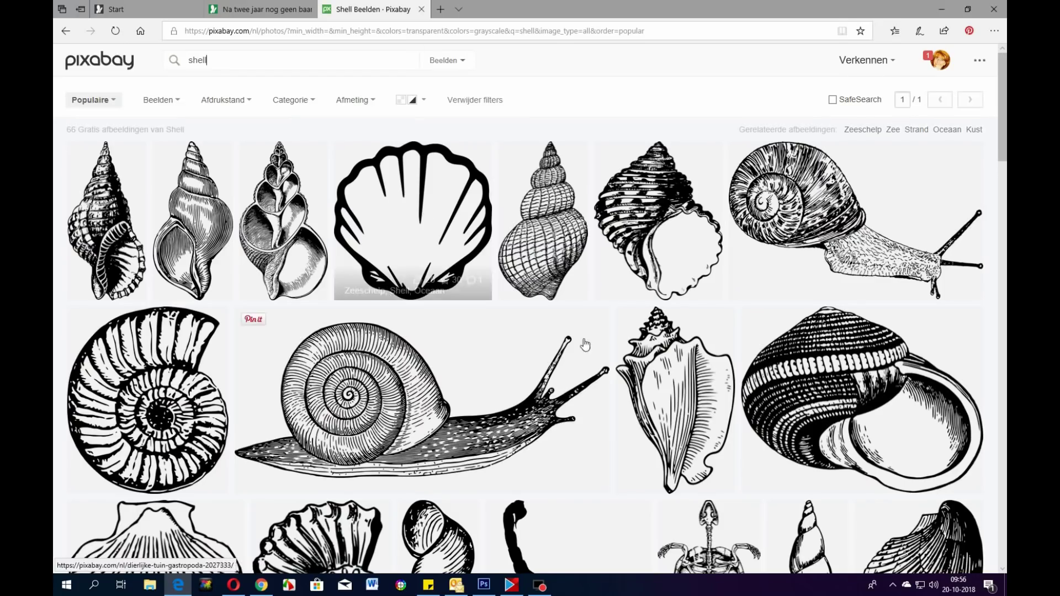
Look through the filtered black-and-white shell drawings for a suitable image
scroll(579, 254, "down", 20)
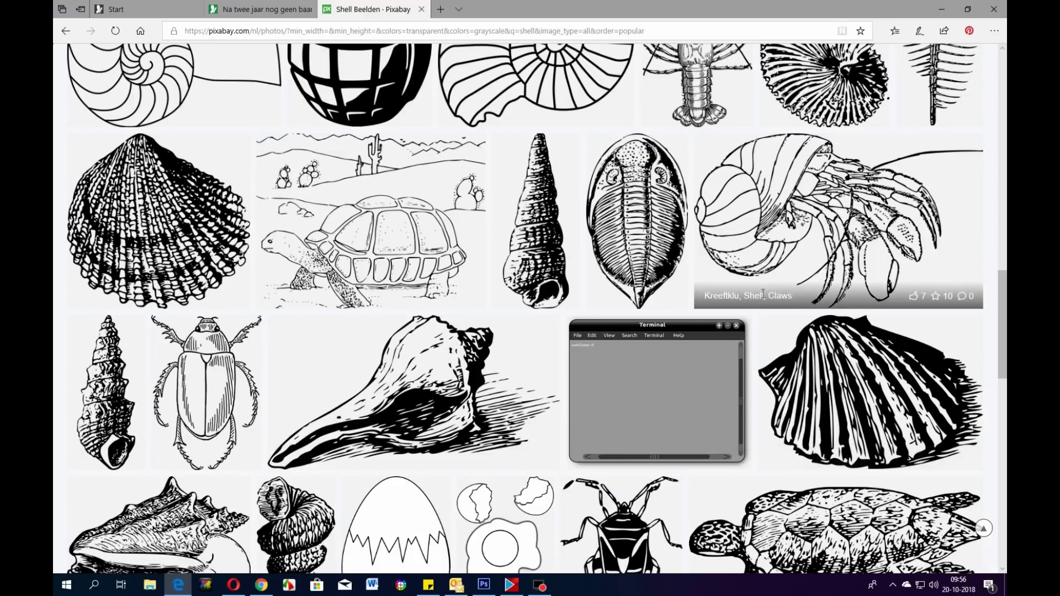
scroll(795, 293, "down", 4)
scroll(796, 295, "down", 2)
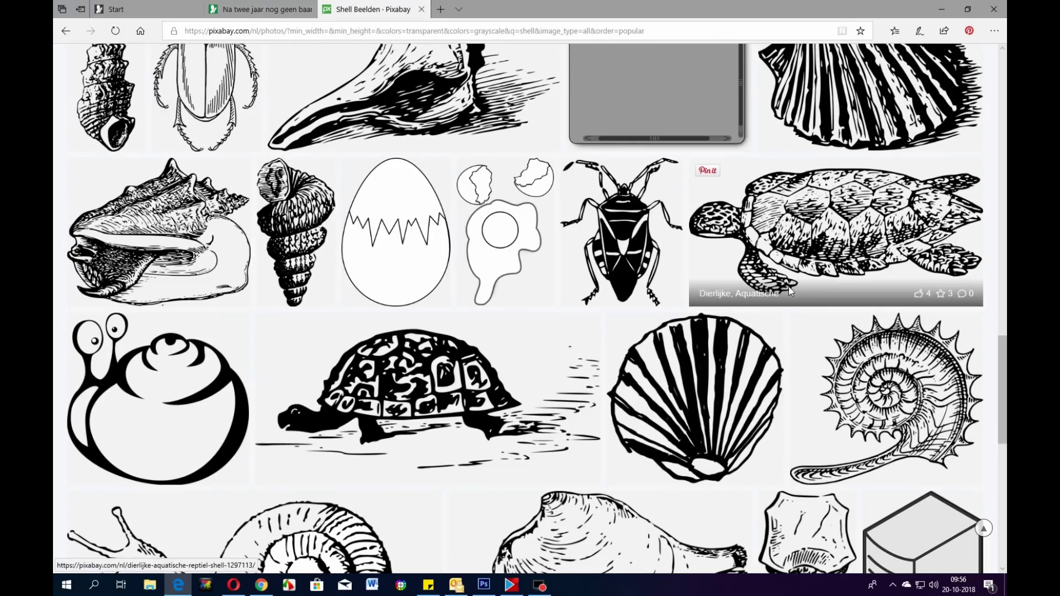
scroll(803, 326, "down", 4)
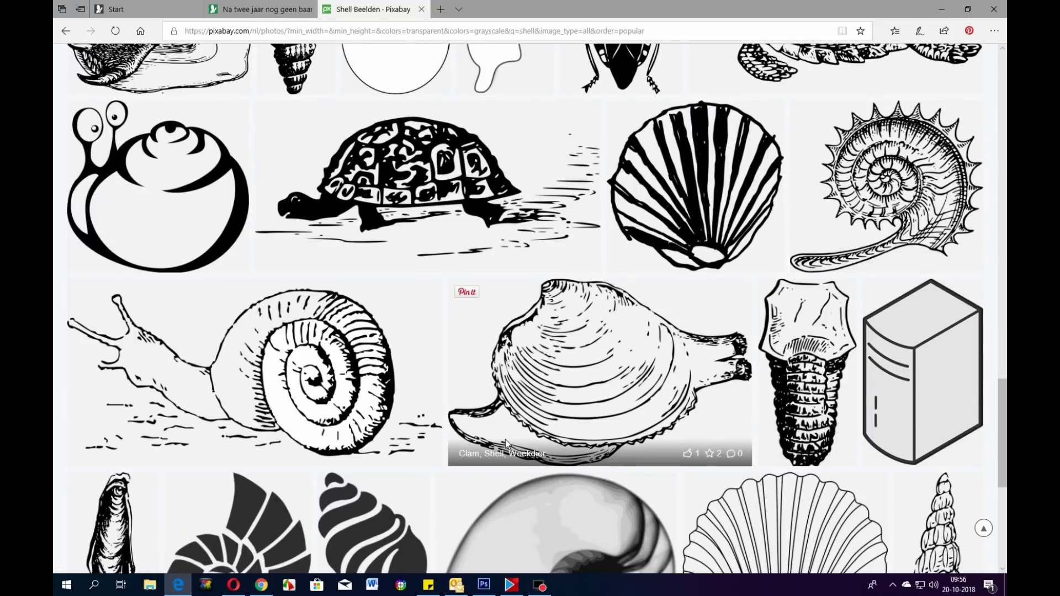
scroll(564, 450, "down", 4)
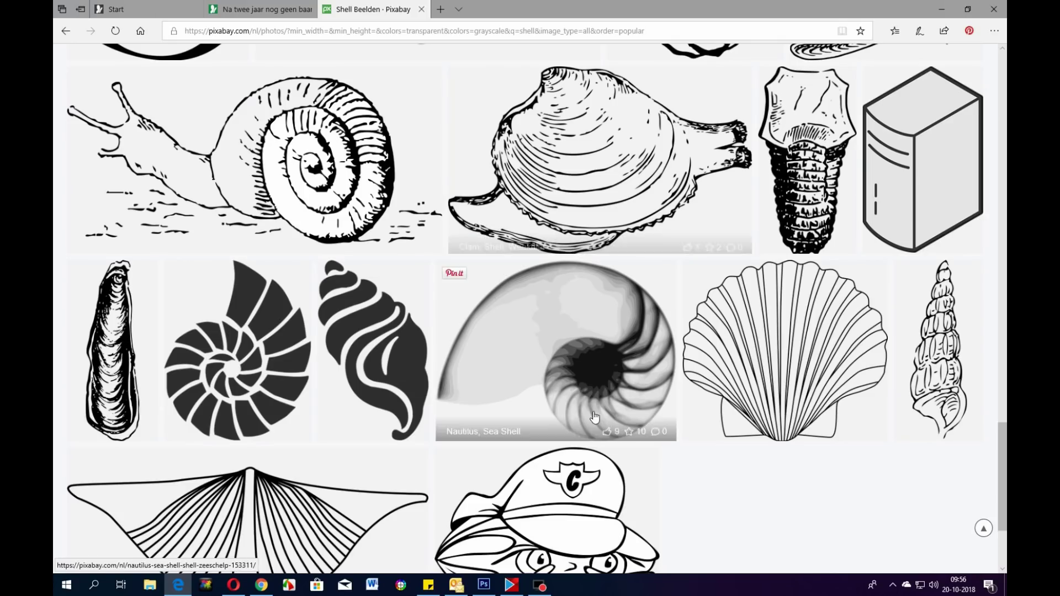
scroll(607, 386, "down", 3)
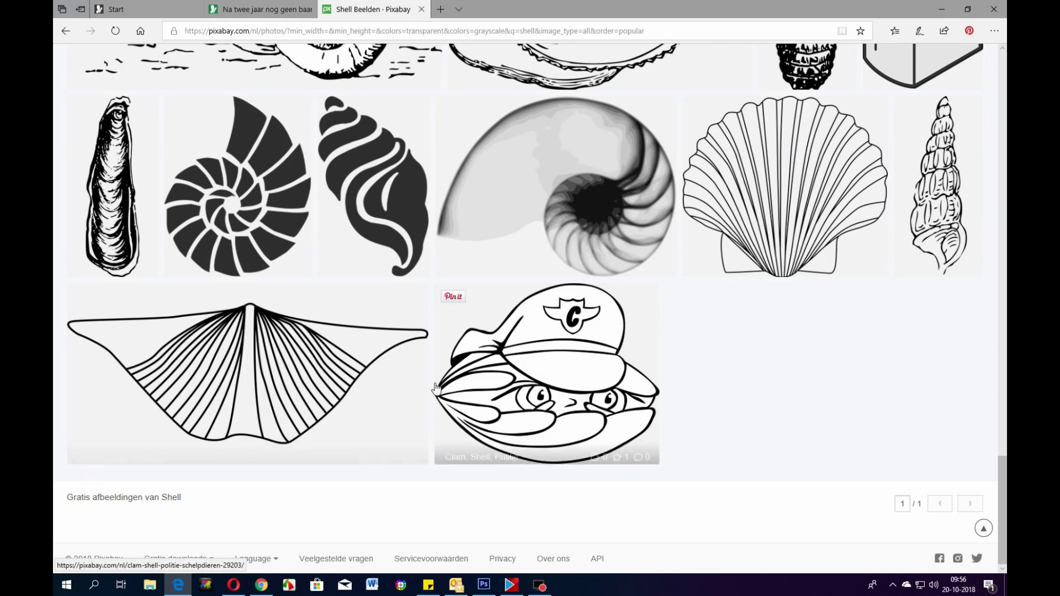
scroll(429, 389, "up", 8)
scroll(429, 389, "up", 20)
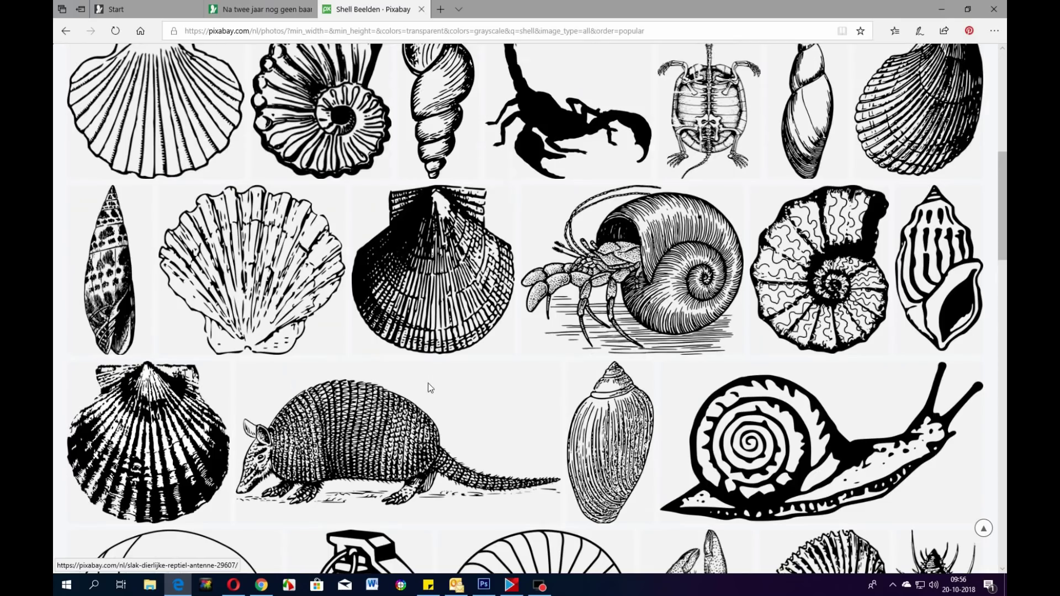
scroll(429, 390, "up", 3)
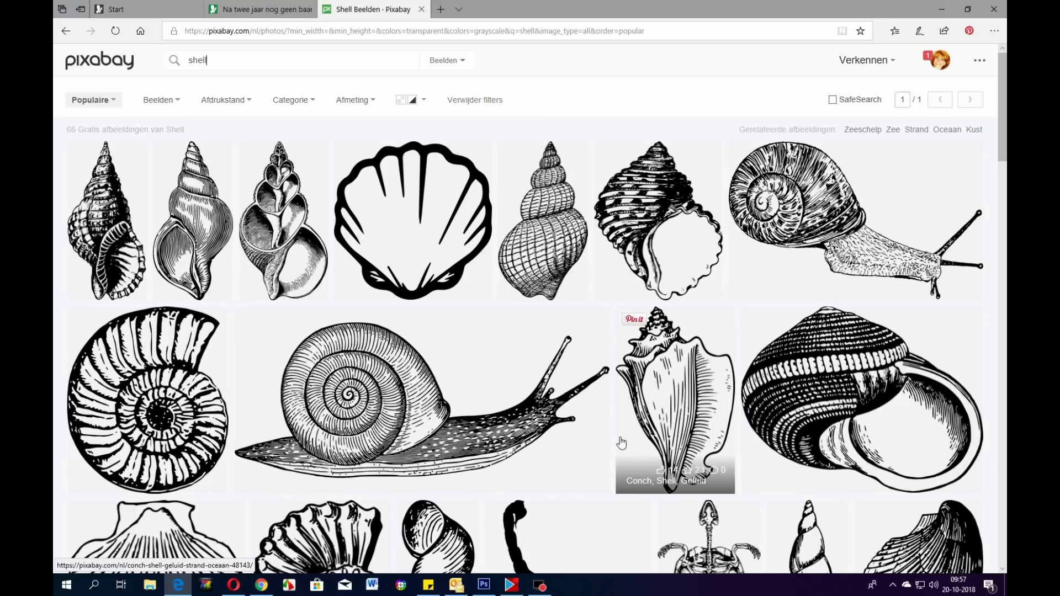
scroll(621, 441, "down", 5)
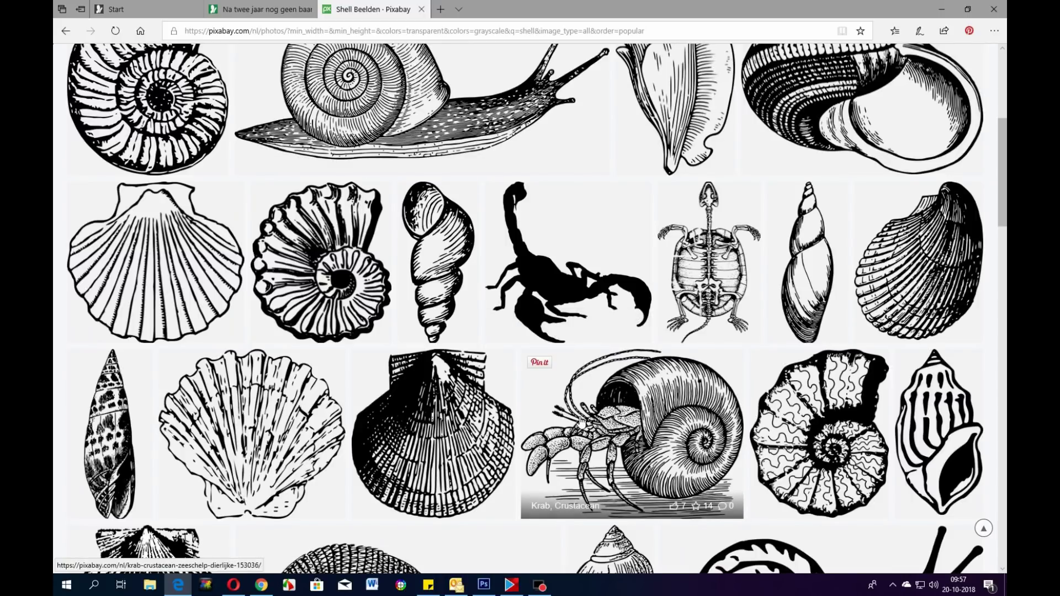
scroll(243, 249, "down", 5)
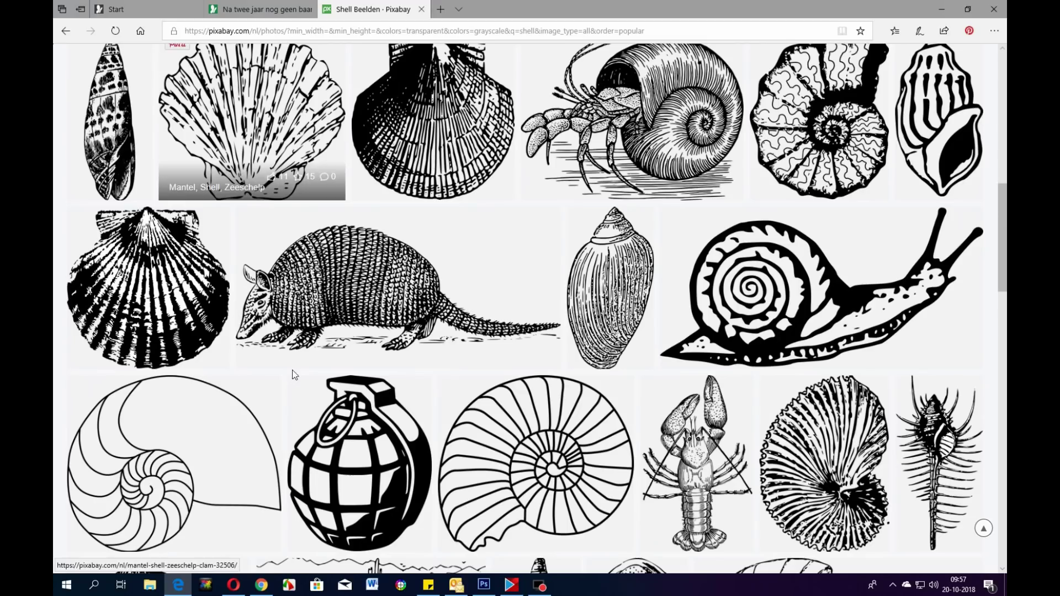
scroll(493, 415, "down", 10)
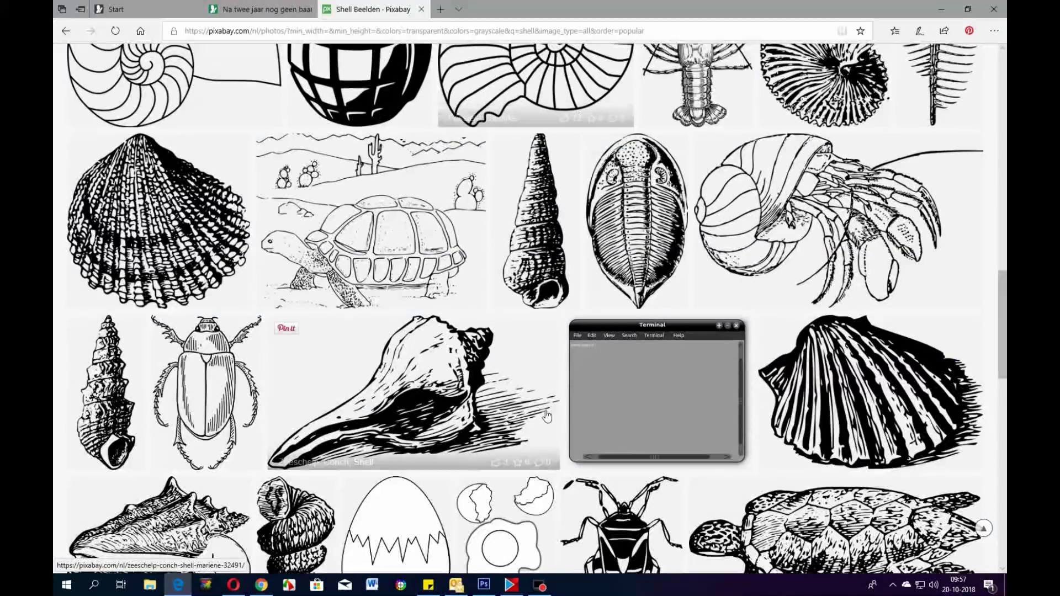
scroll(547, 415, "up", 18)
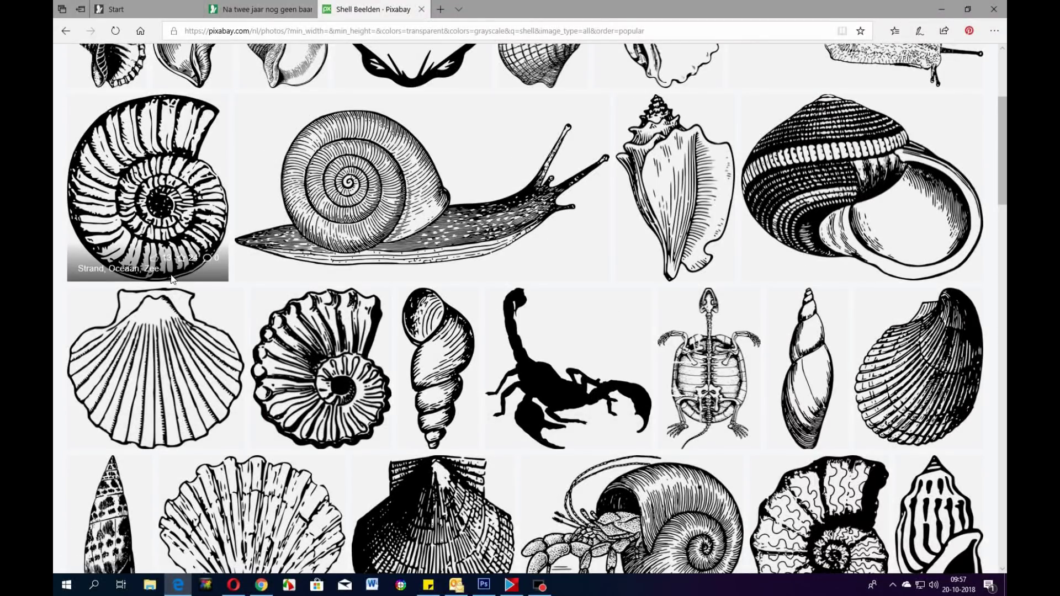
scroll(533, 451, "up", 4)
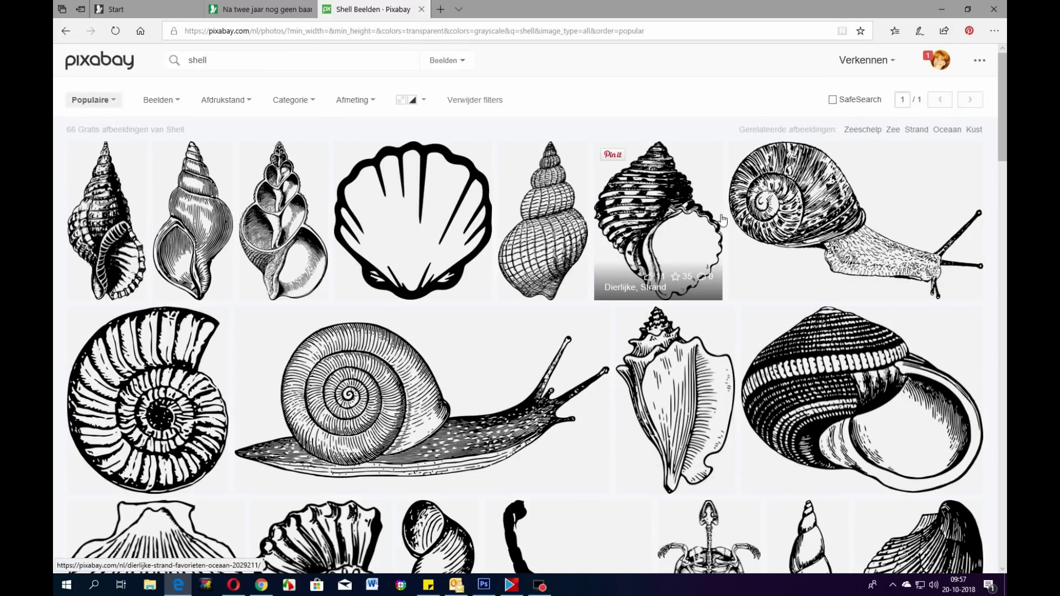
Download the black-and-white conch shell drawing as a 1224×1920 PNG and open it in Photoshop
left_click(678, 402)
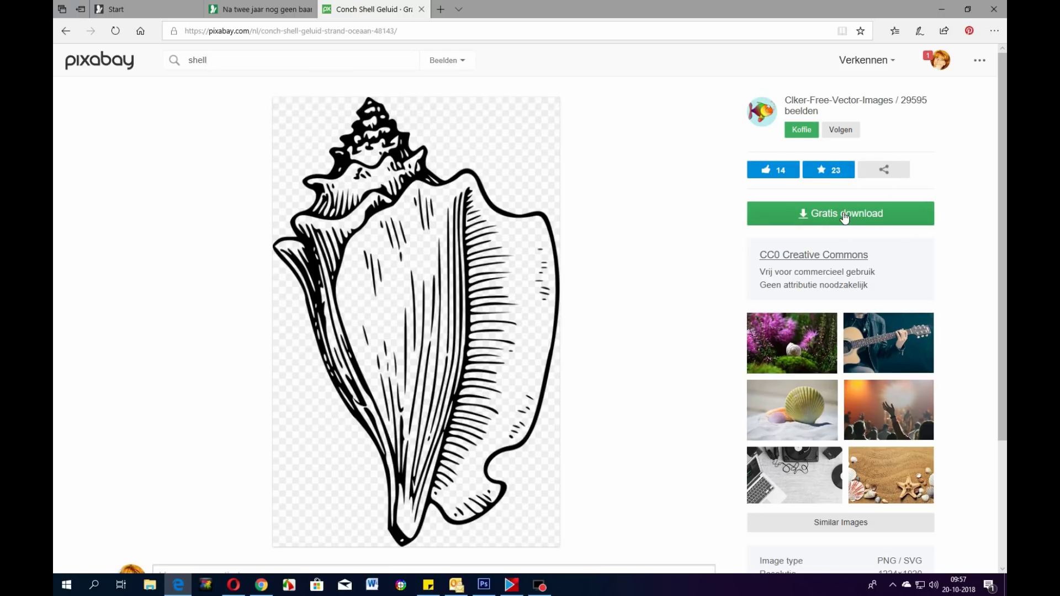
left_click(825, 219)
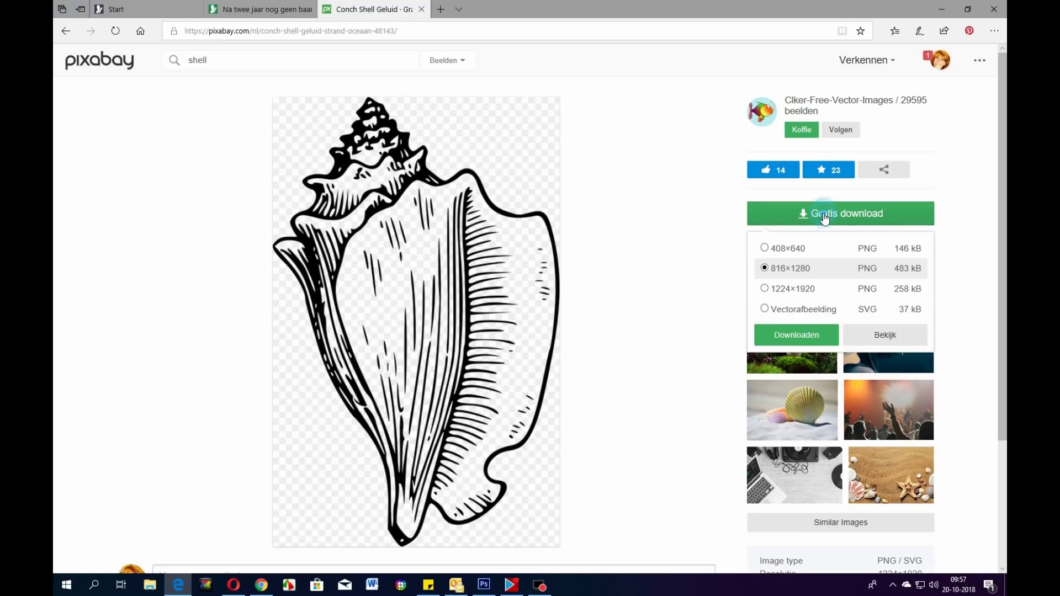
left_click(791, 292)
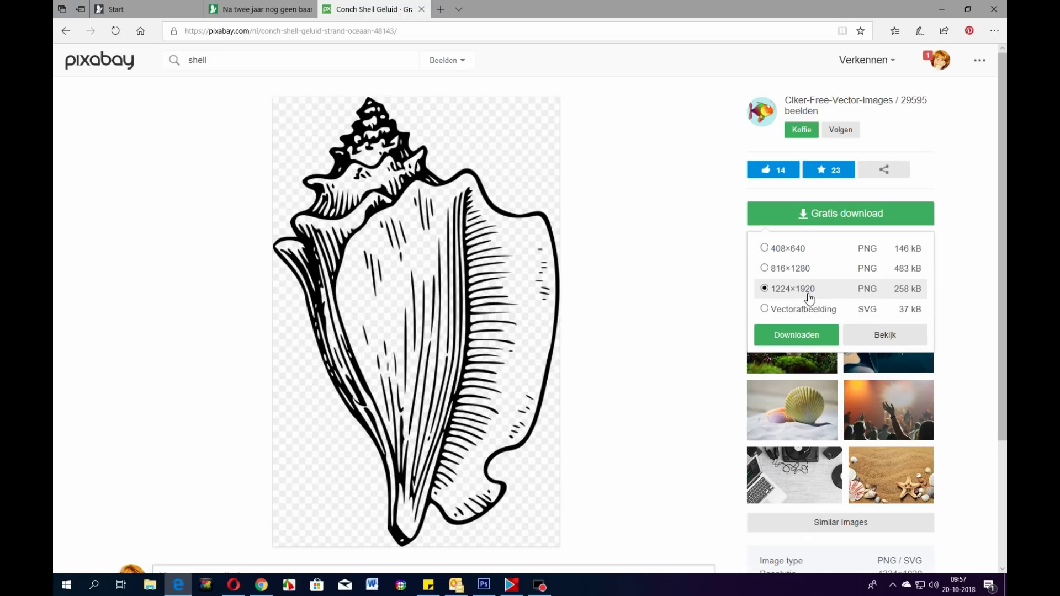
left_click(788, 338)
left_click(574, 557)
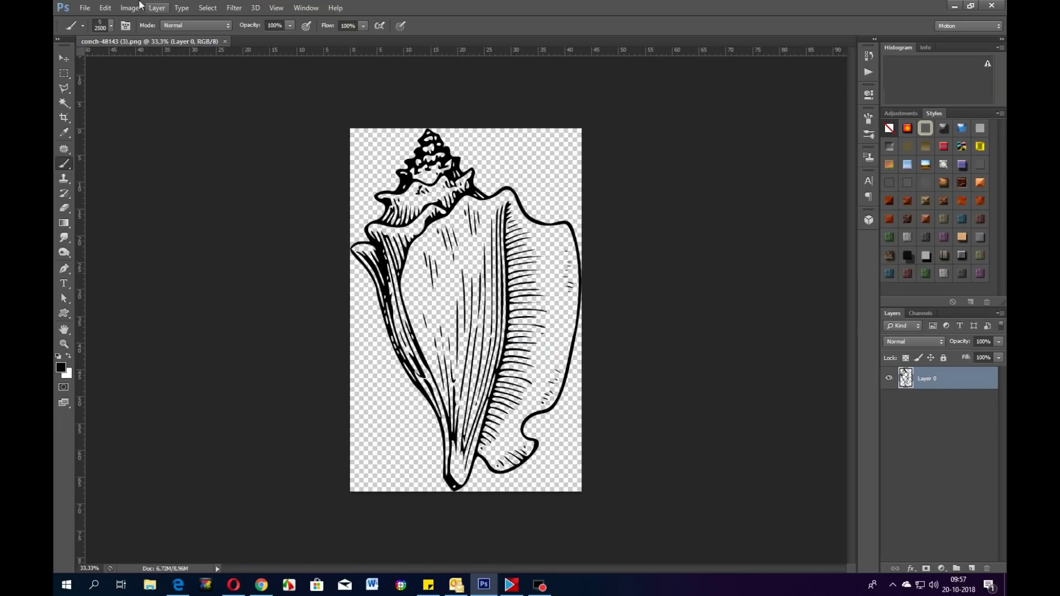
Choose the 16 px music-symbol brush from the brush presets
left_click(113, 24)
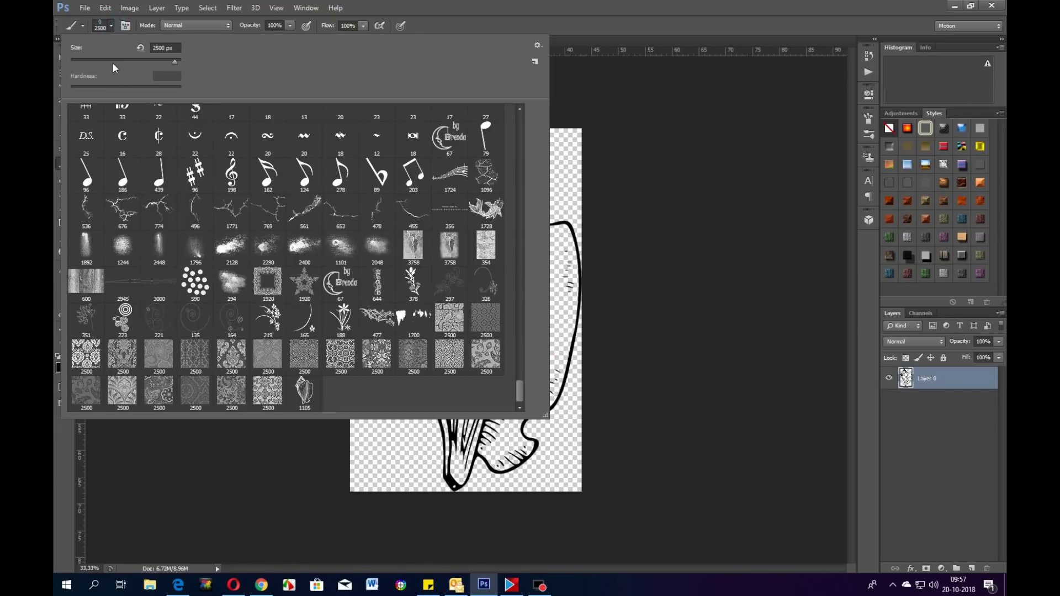
left_click(122, 135)
left_click(714, 206)
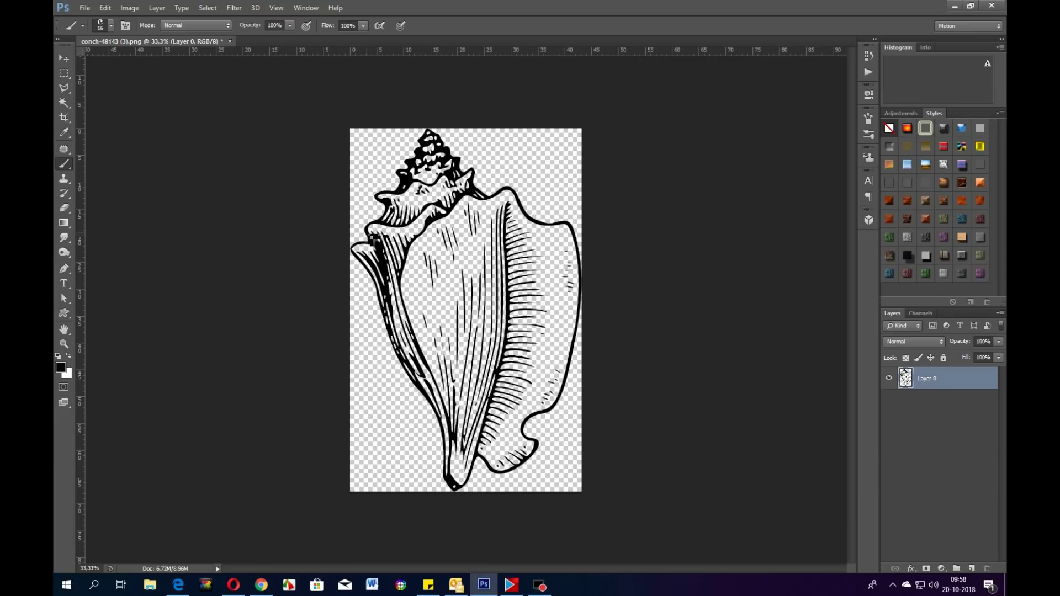
Use the Crop tool to extend the canvas slightly above and below the conch shell
left_click(64, 118)
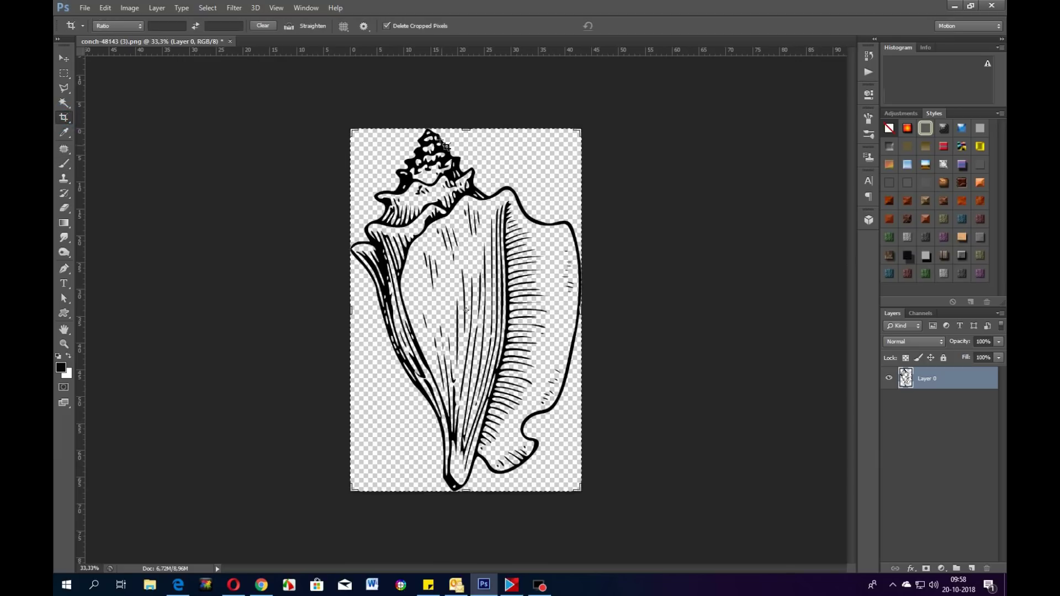
left_click_drag(466, 128, 497, 231)
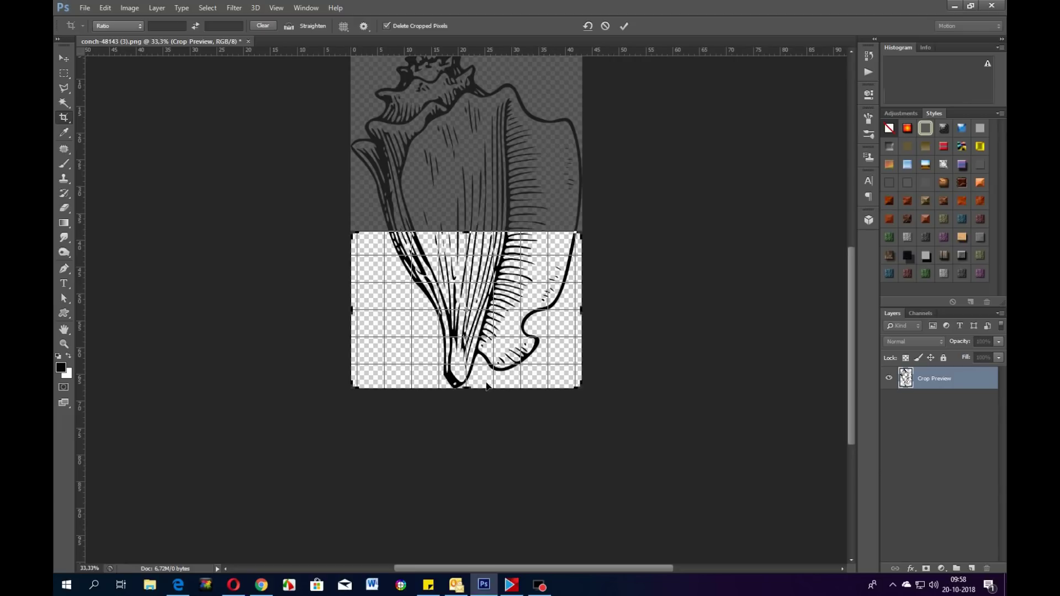
scroll(487, 387, "up", 1)
scroll(487, 387, "down", 2)
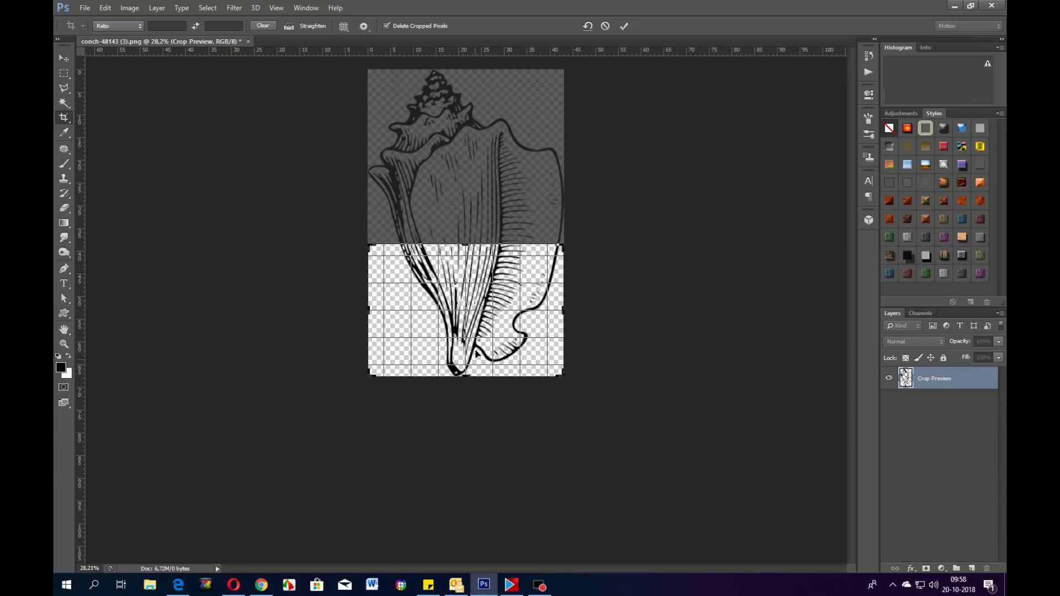
left_click_drag(467, 244, 465, 149)
left_click_drag(467, 473, 466, 482)
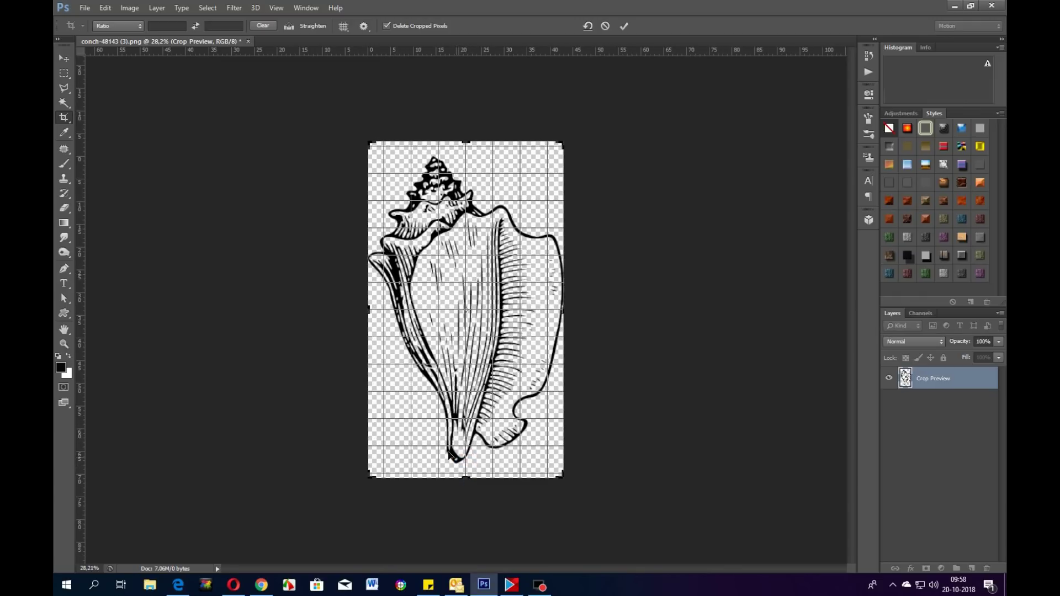
Widen the crop area on both sides of the shell to a roughly square canvas and apply the crop
left_click_drag(369, 310, 302, 310)
left_click_drag(597, 306, 631, 300)
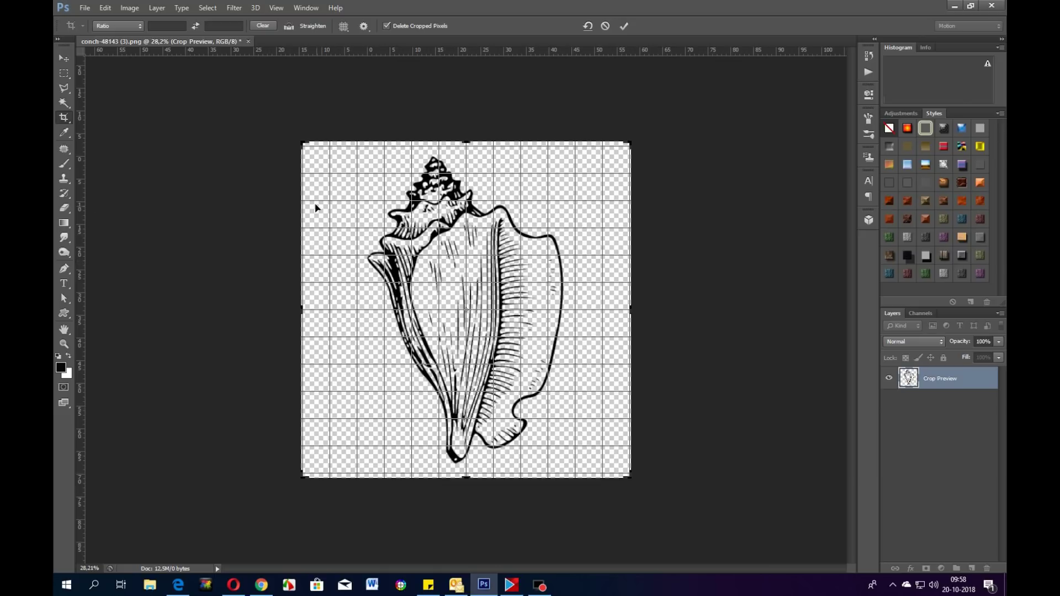
left_click(64, 58)
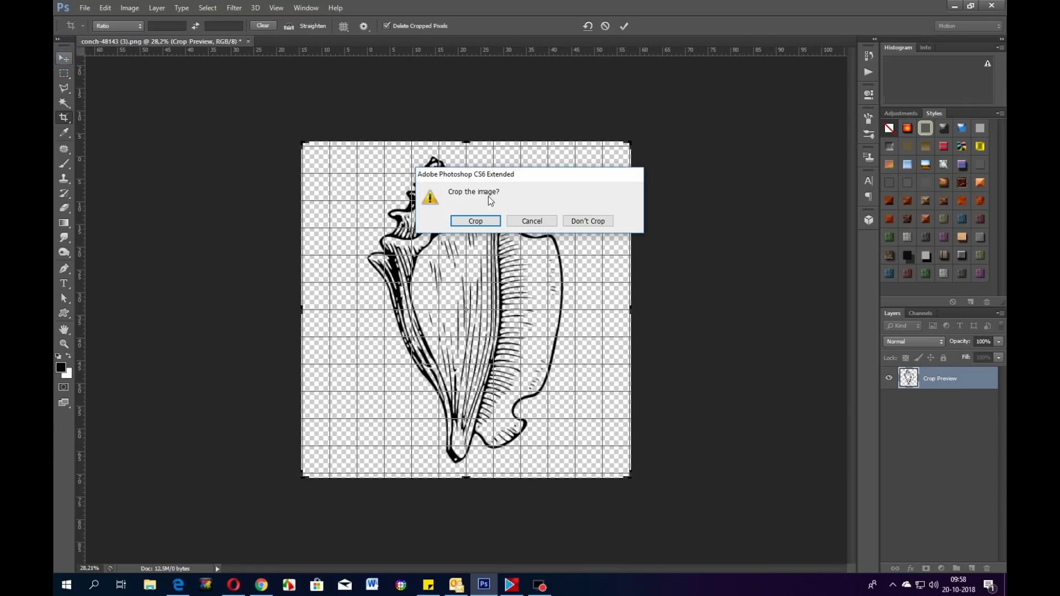
left_click(475, 220)
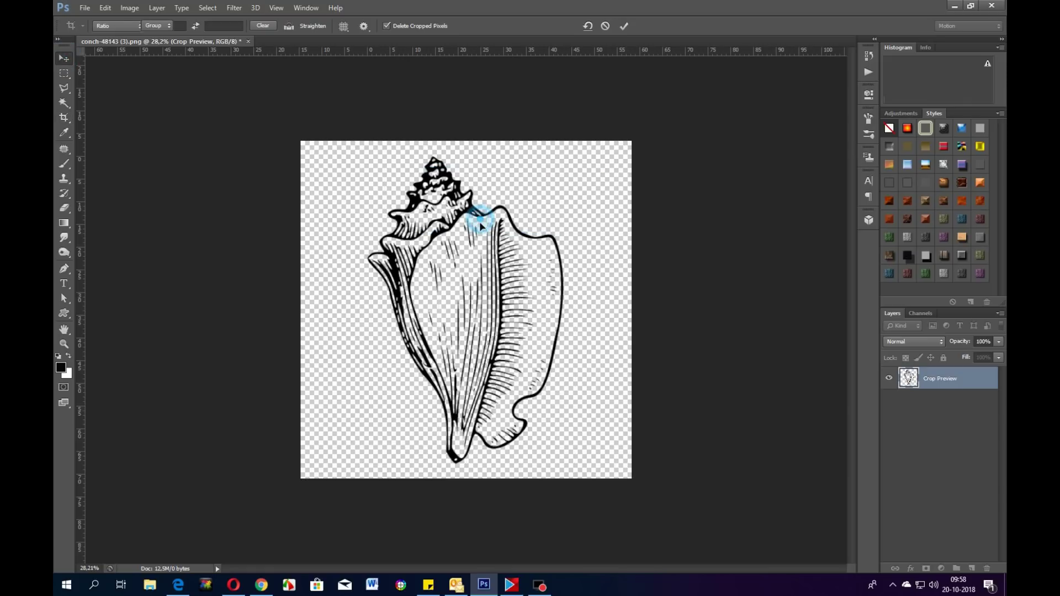
left_click(348, 298)
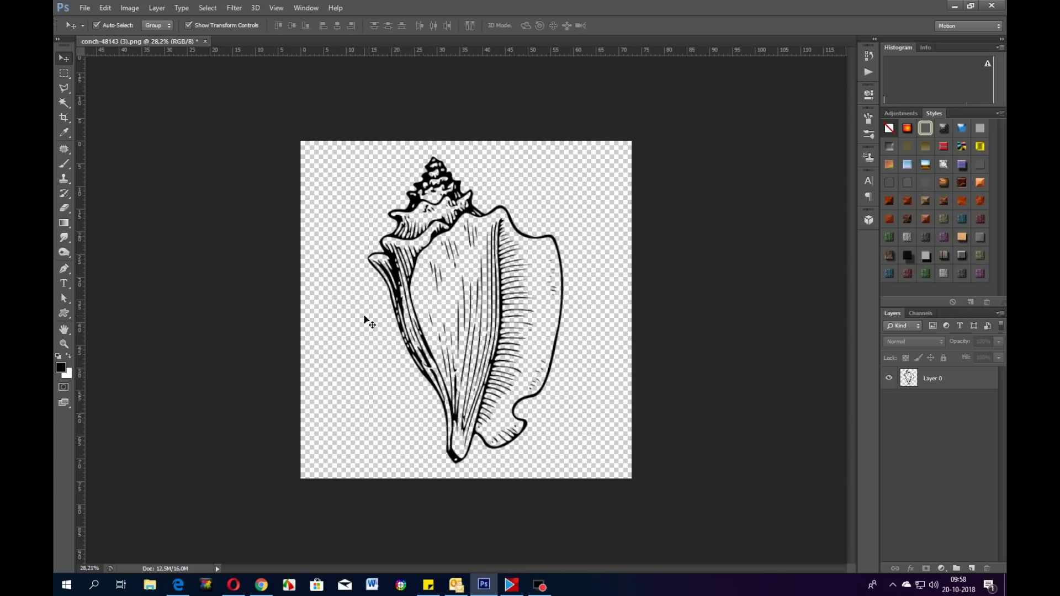
Resize the shell image to 1500 × 1500 pixels with Constrain Proportions turned off
left_click(129, 7)
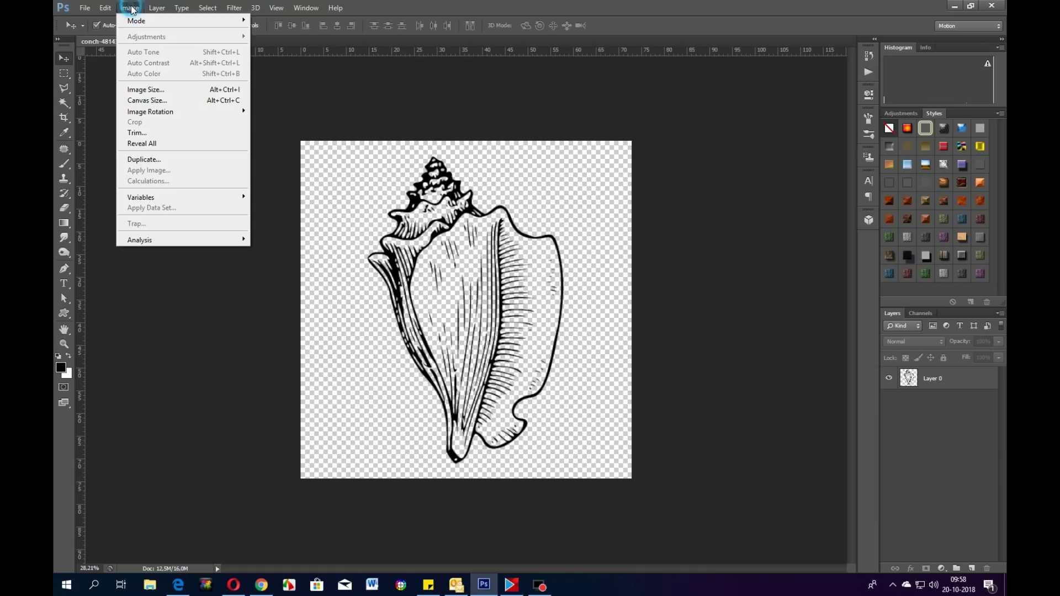
left_click(145, 89)
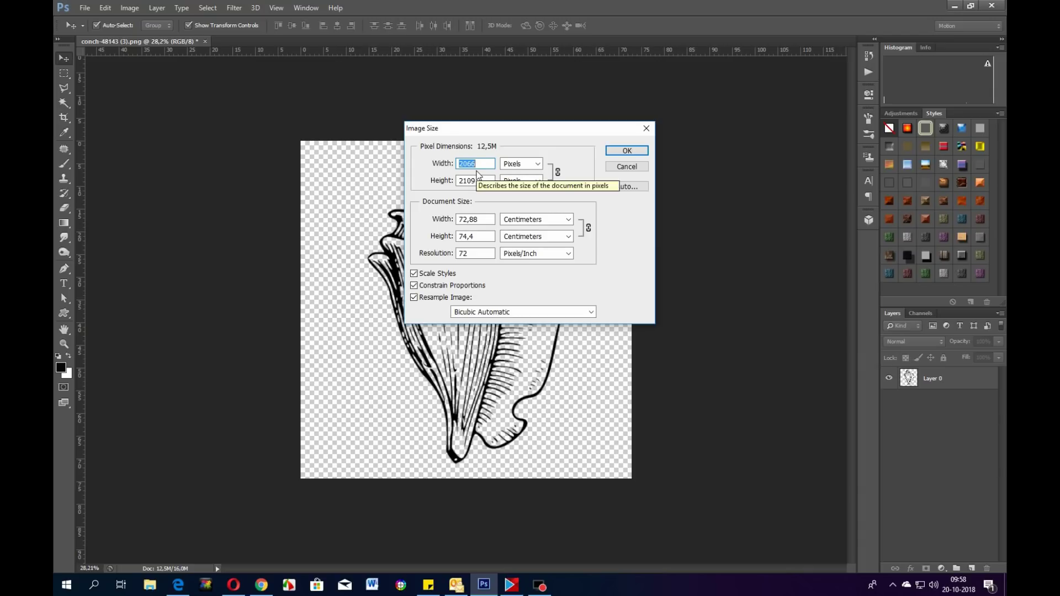
left_click(414, 286)
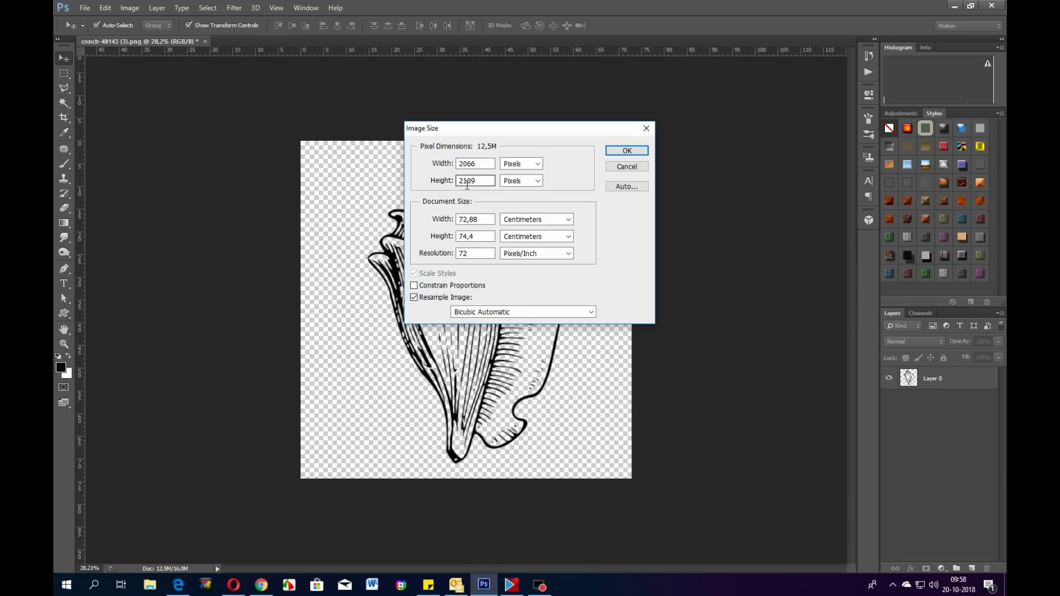
left_click(474, 164)
type("1500")
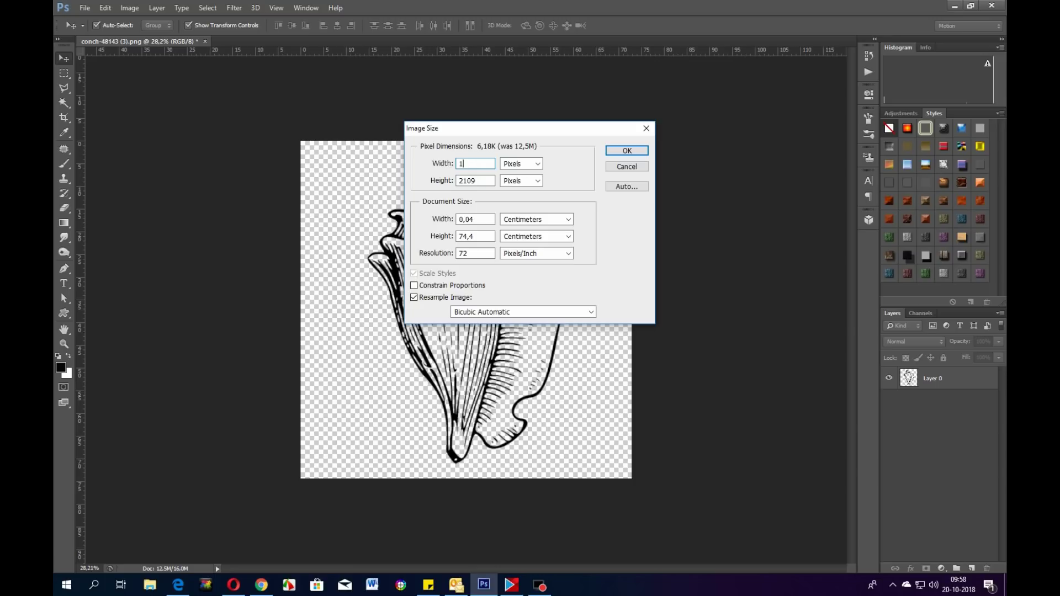
left_click(474, 180)
type("500")
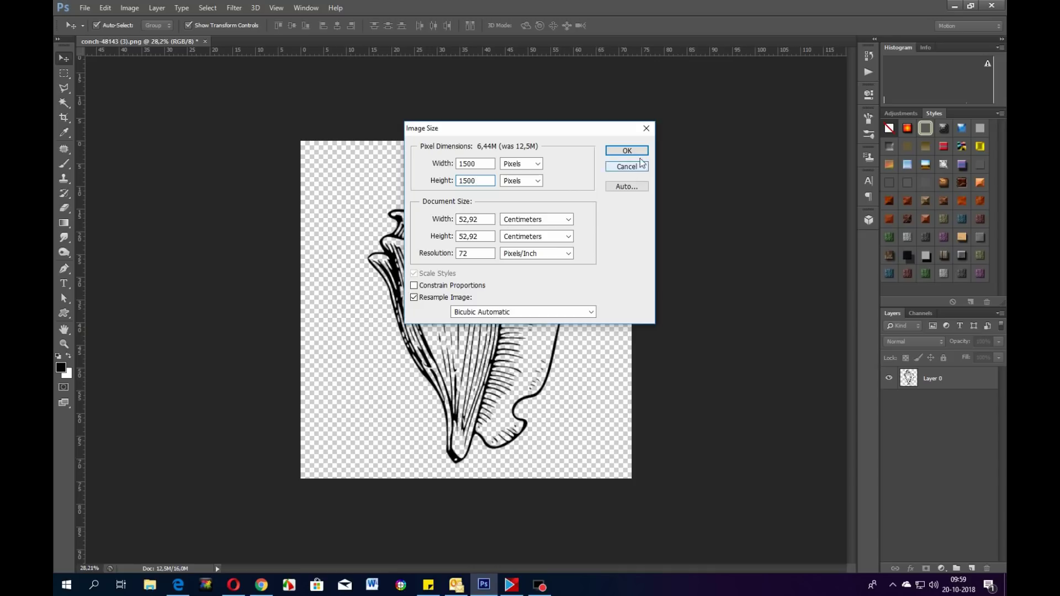
left_click(628, 150)
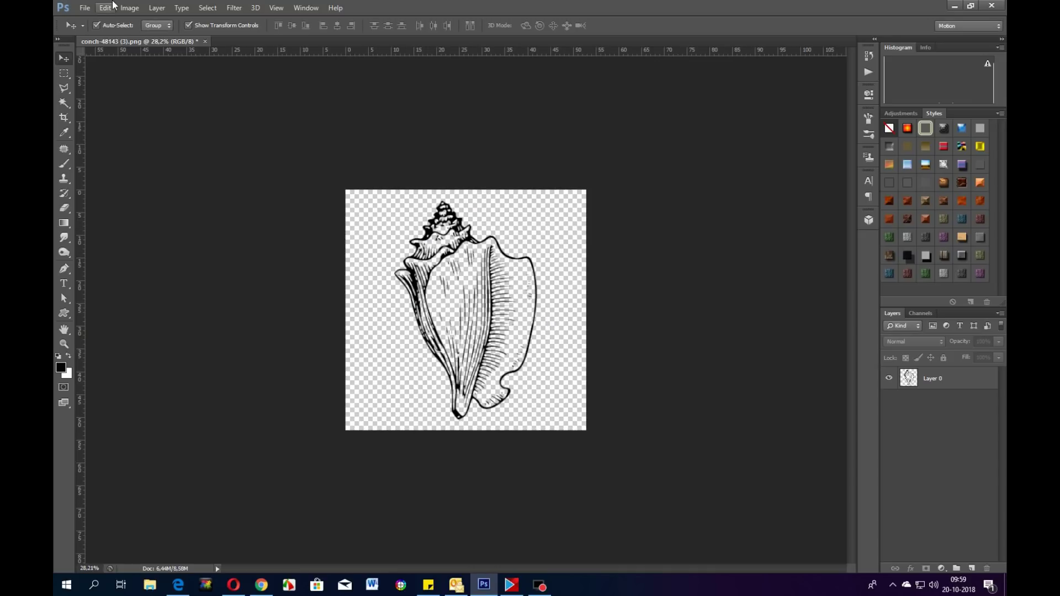
Check the image's document size and resolution with the dimensions displayed in inches
left_click(130, 8)
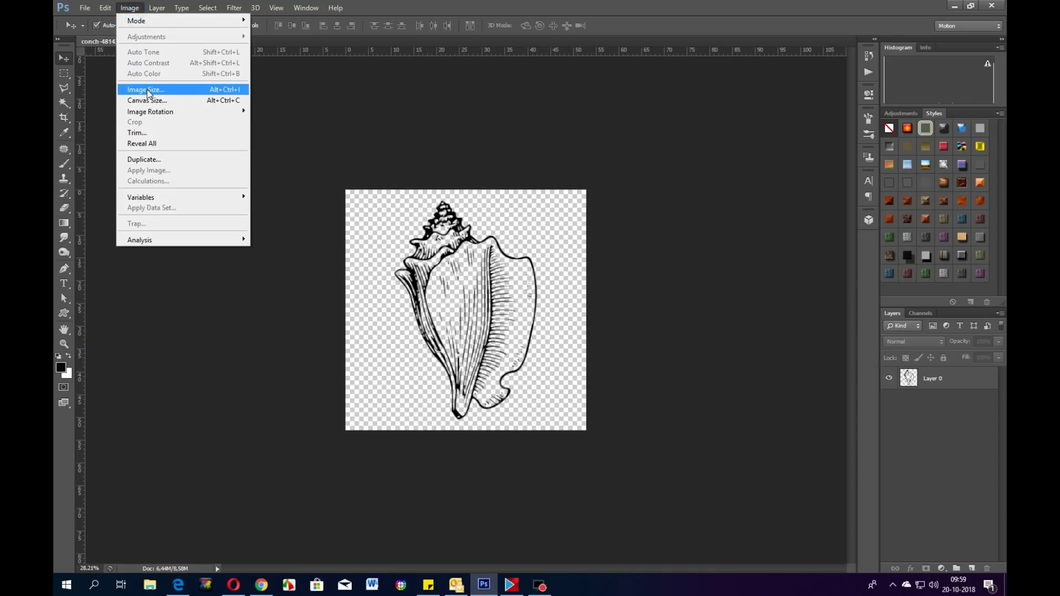
left_click(145, 87)
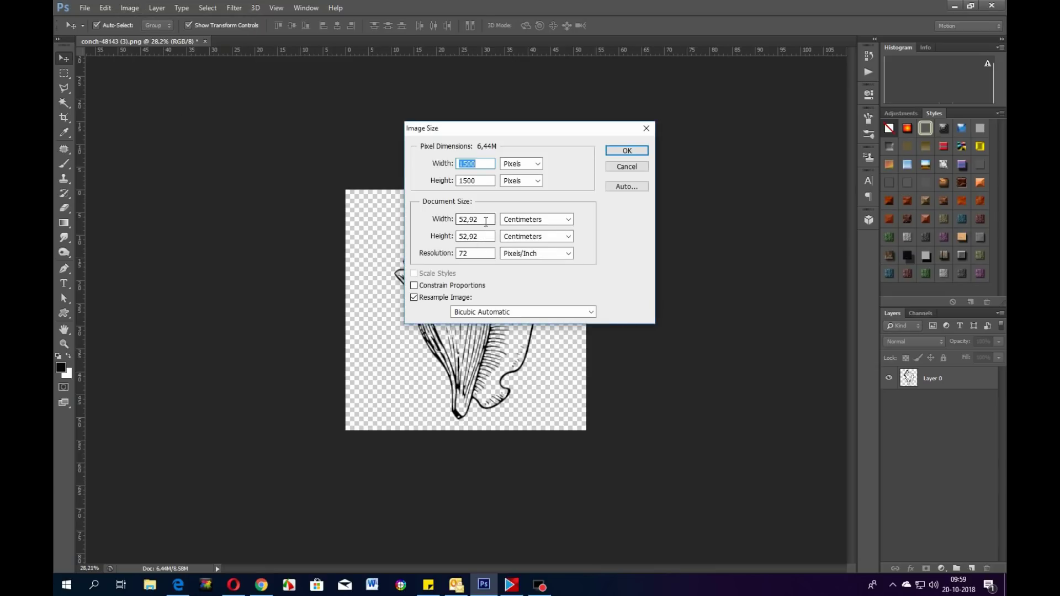
left_click(570, 223)
left_click(528, 241)
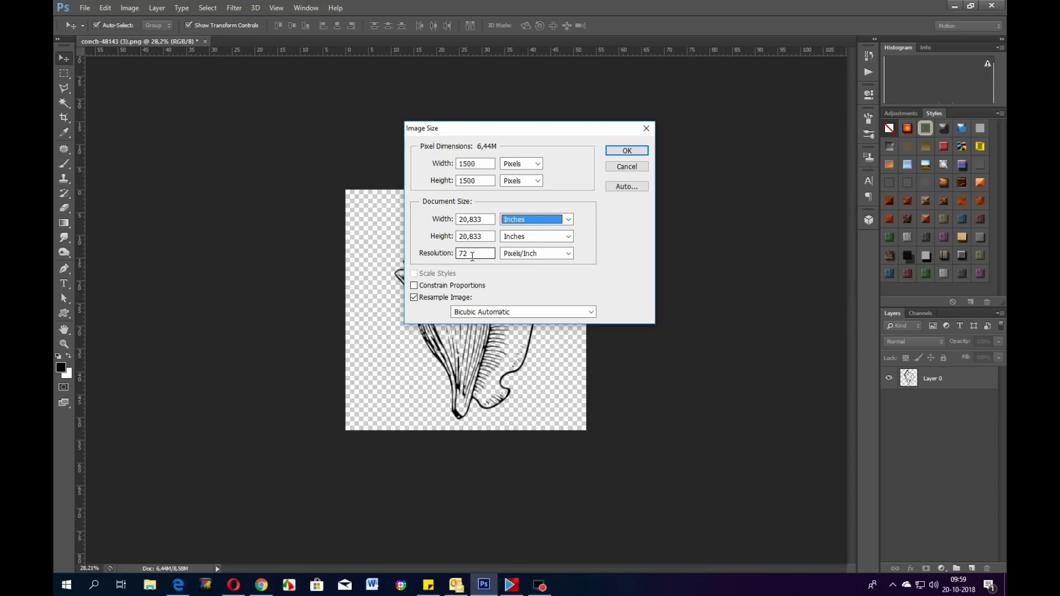
left_click(627, 151)
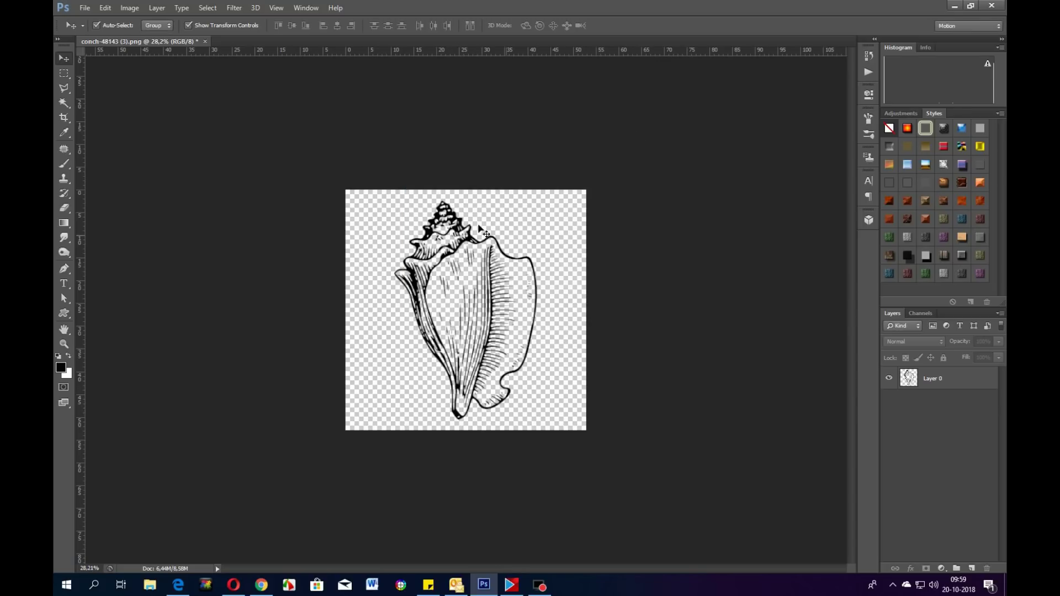
Define the shell drawing as a brush preset named "conch"
left_click(101, 12)
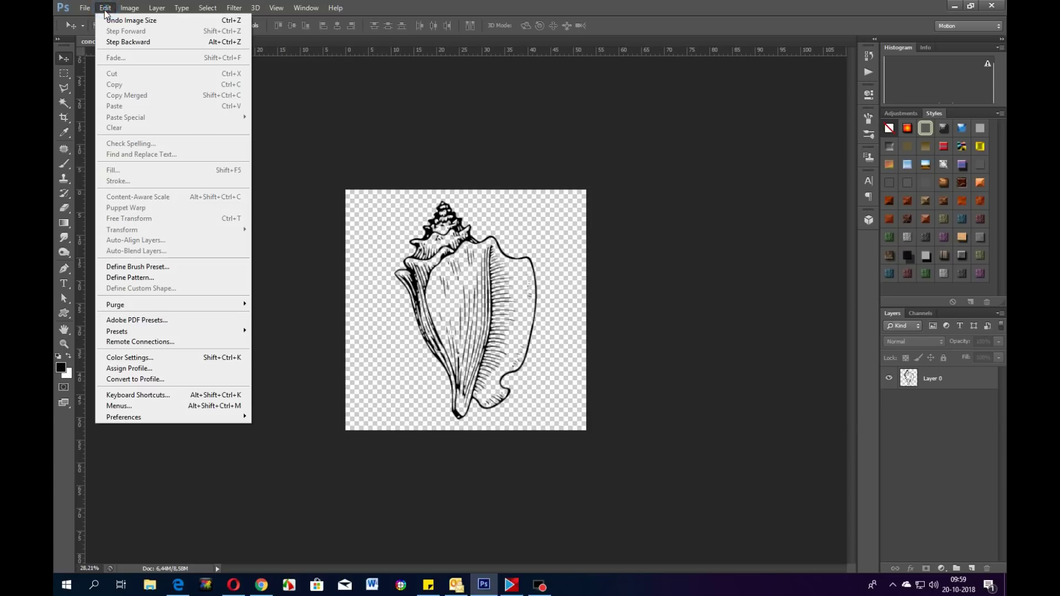
left_click(152, 269)
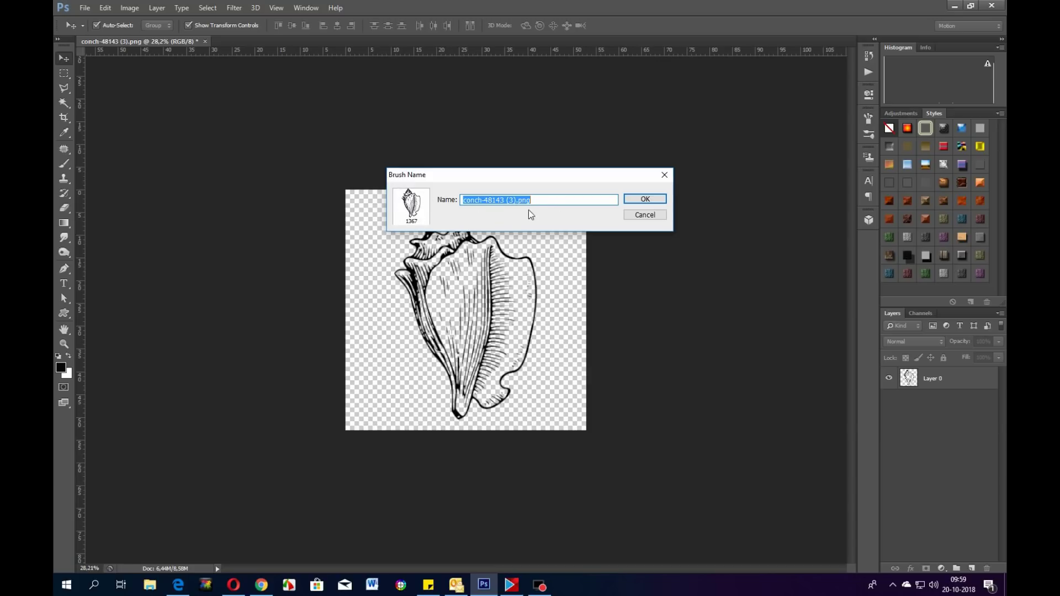
left_click(540, 199)
left_click_drag(540, 200, 484, 202)
key("BackSpace")
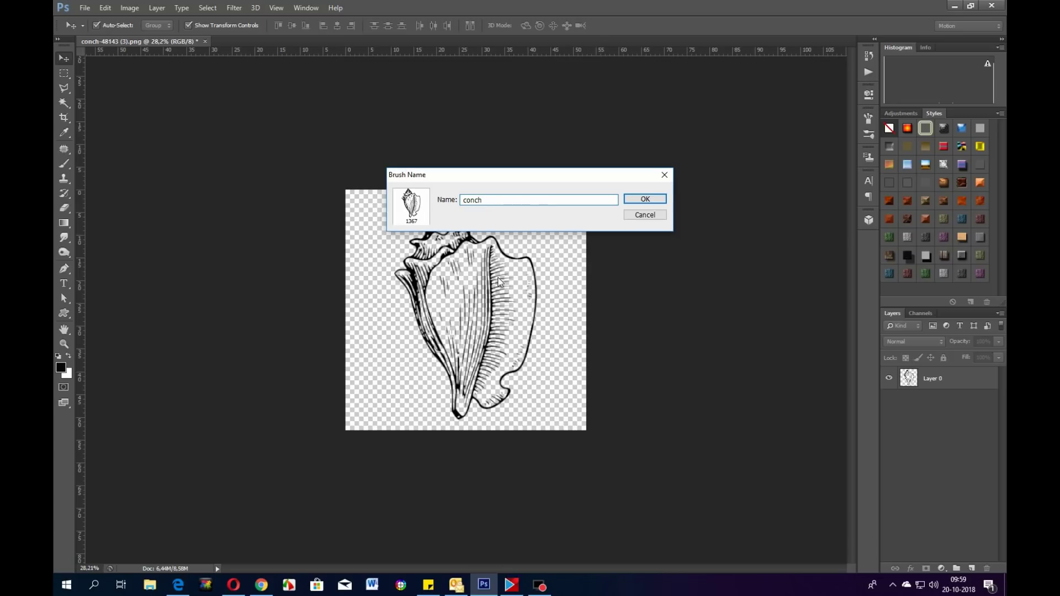
left_click(646, 199)
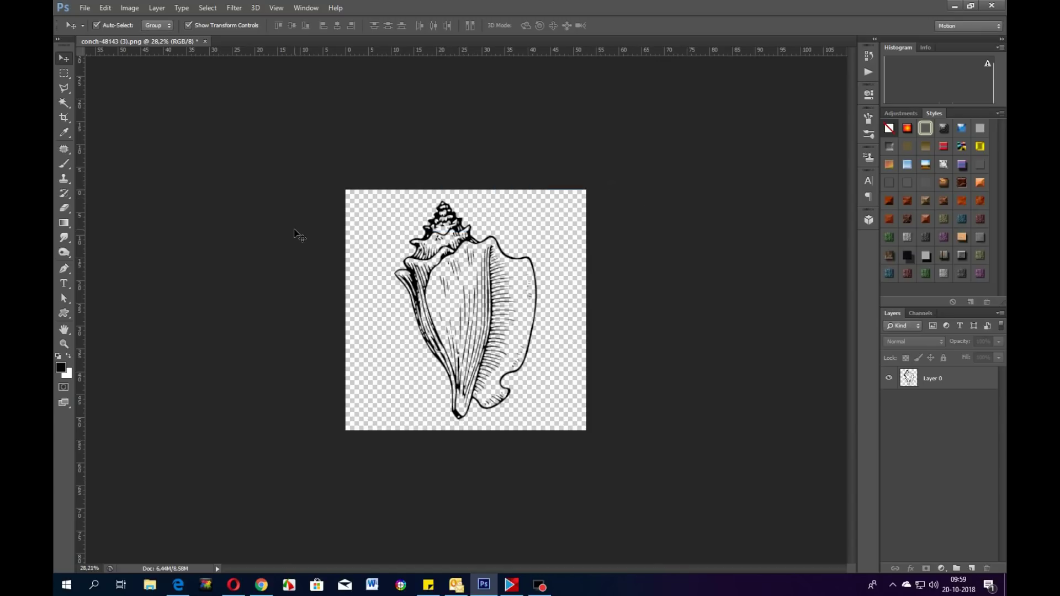
left_click(84, 8)
left_click(138, 31)
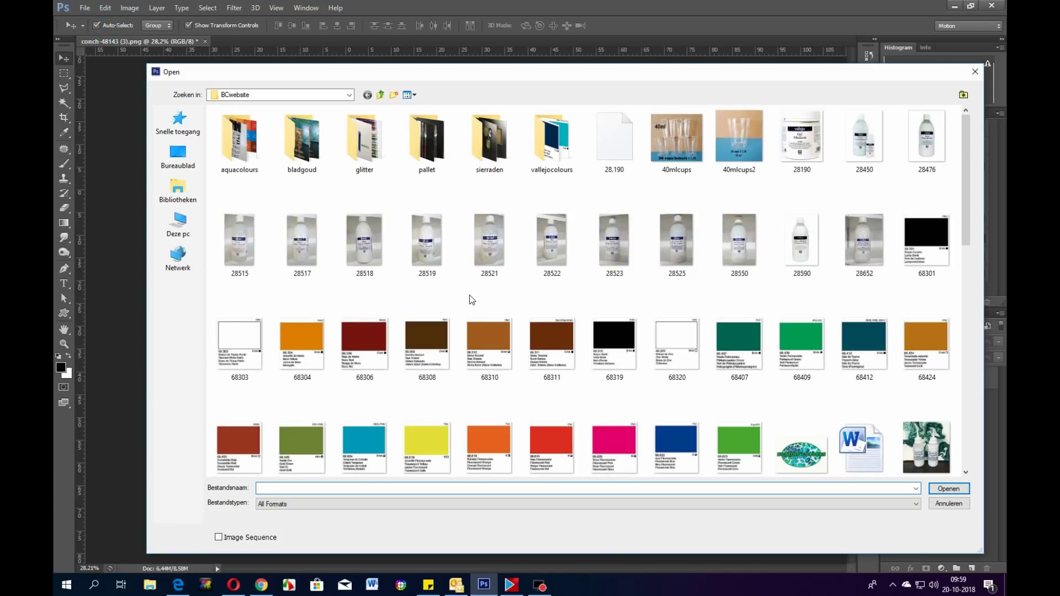
left_click(975, 72)
Create a new blank document of 3000 × 3000 pixels with a white background
left_click(93, 8)
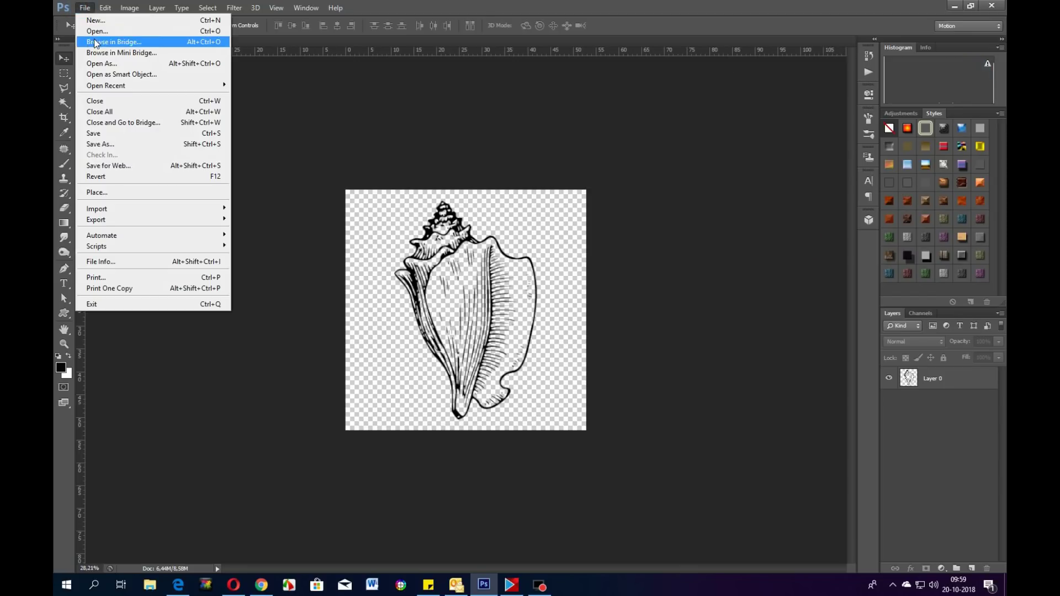
left_click(93, 21)
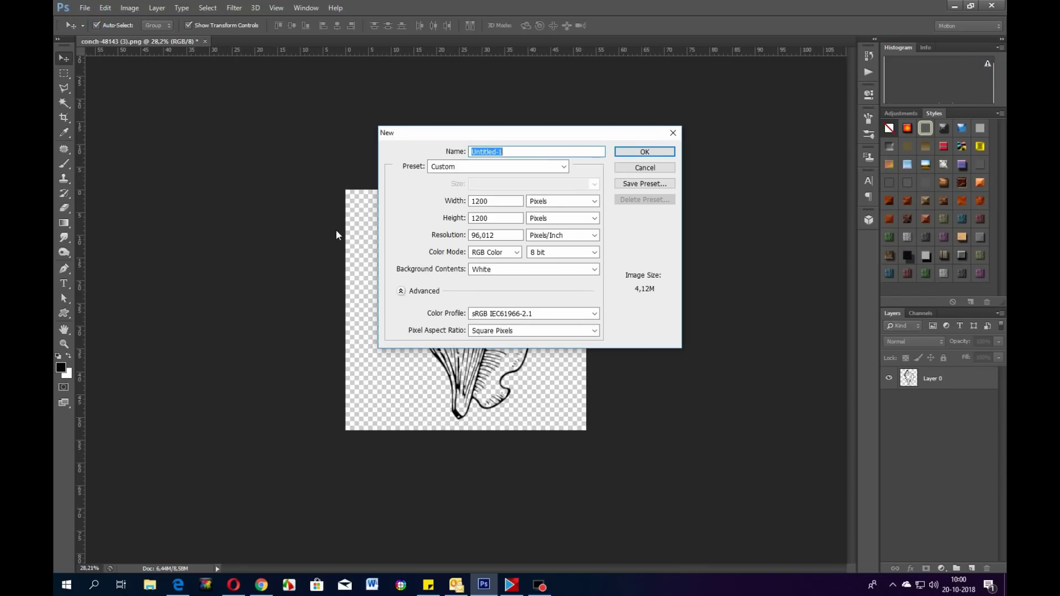
double_click(498, 201)
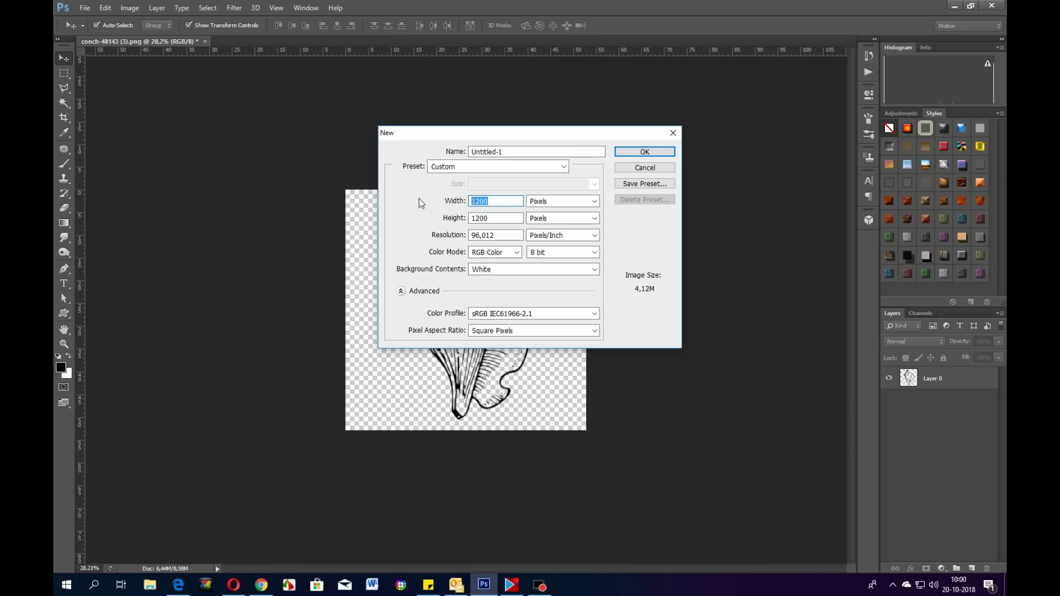
type("3000")
double_click(497, 218)
type("3000")
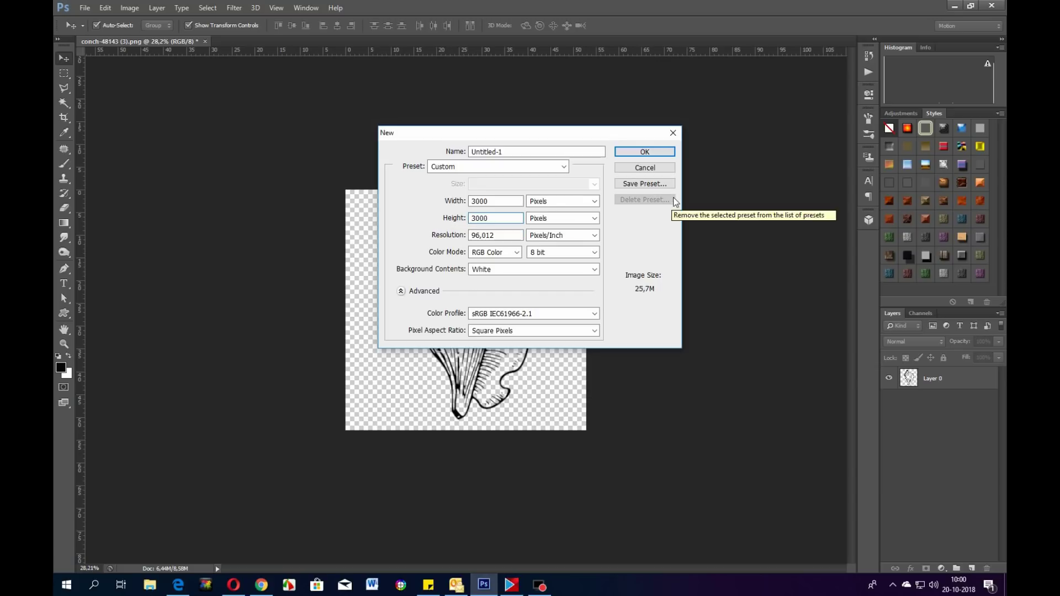
left_click(636, 153)
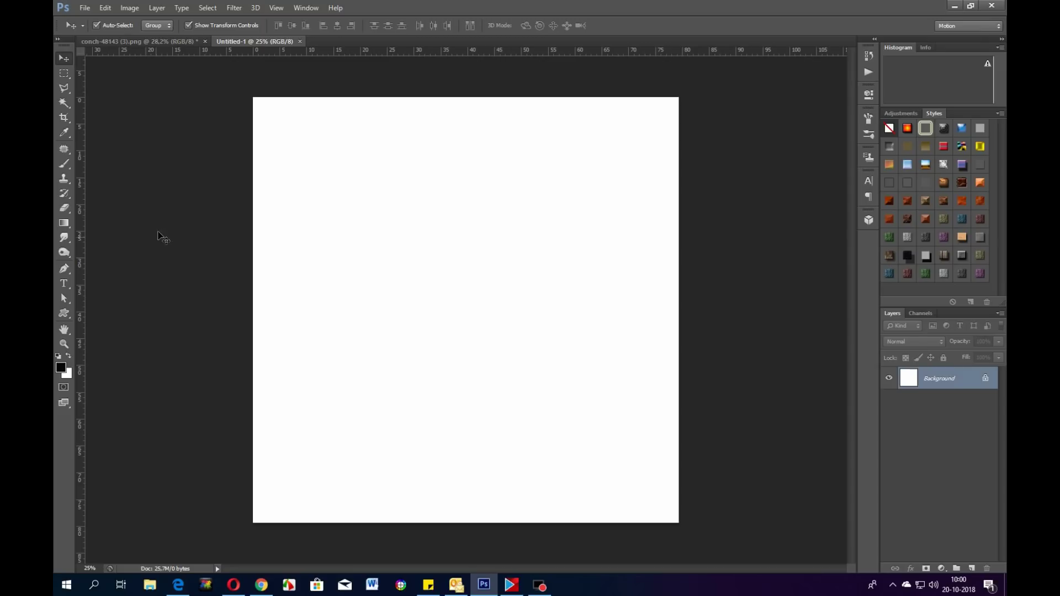
Fill the white background with a short gradient drawn outside the canvas's upper-left corner, keeping the Gradient tool active
left_click(64, 224)
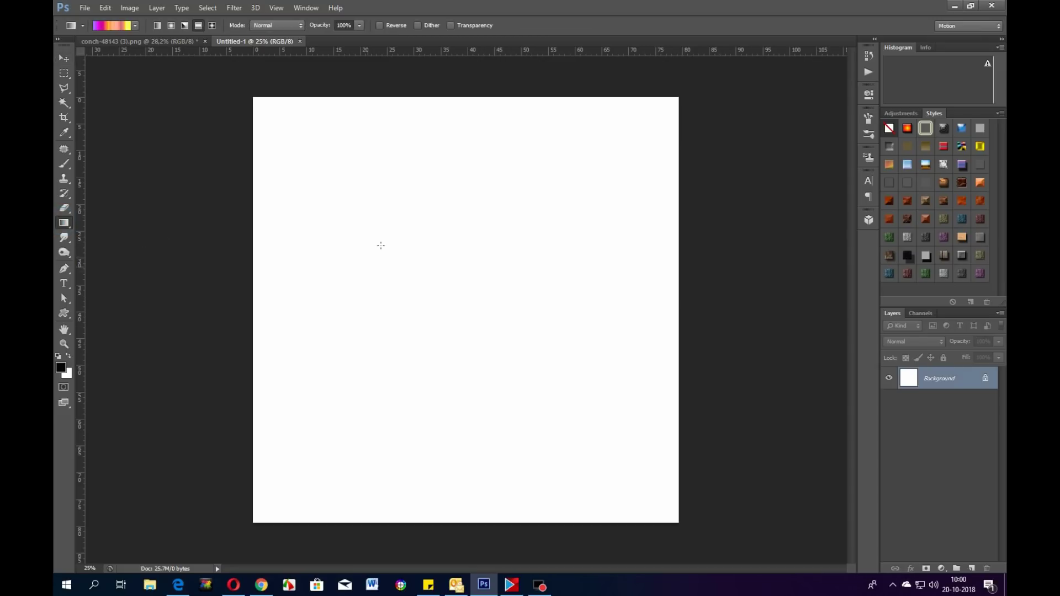
left_click_drag(200, 98, 192, 135)
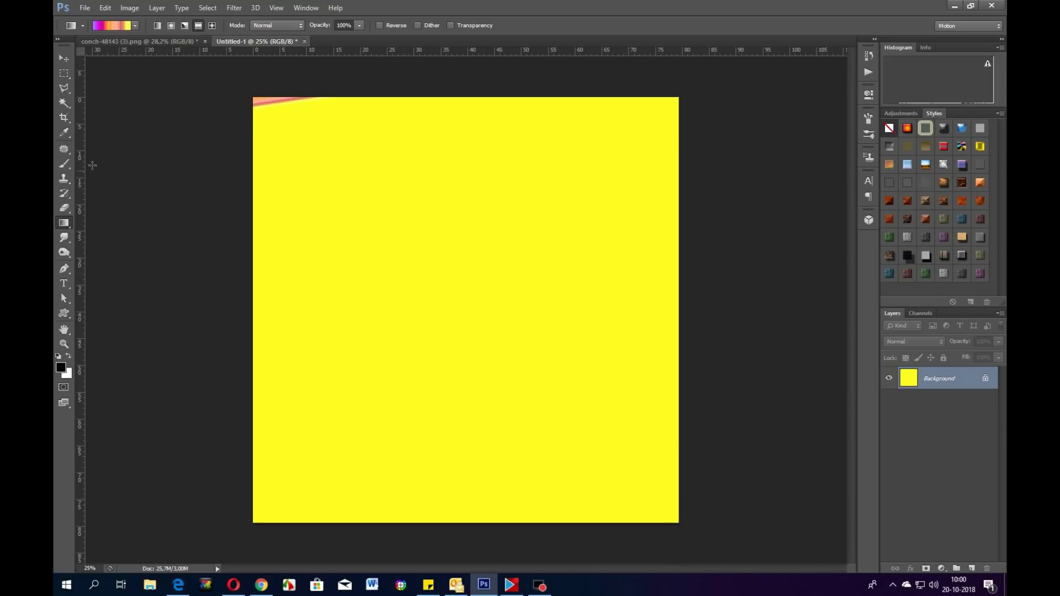
right_click(68, 227)
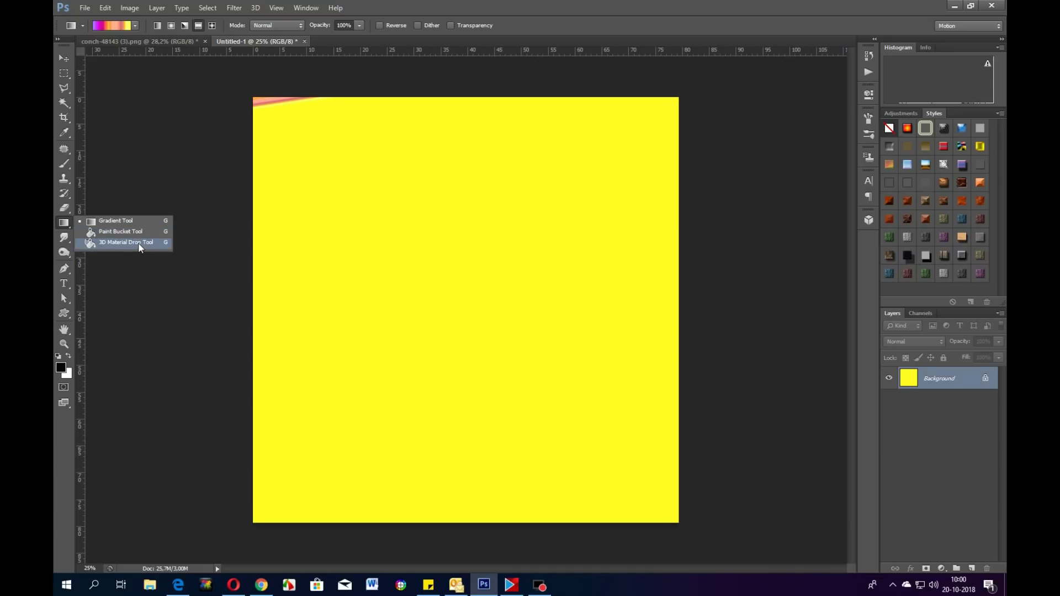
left_click(113, 220)
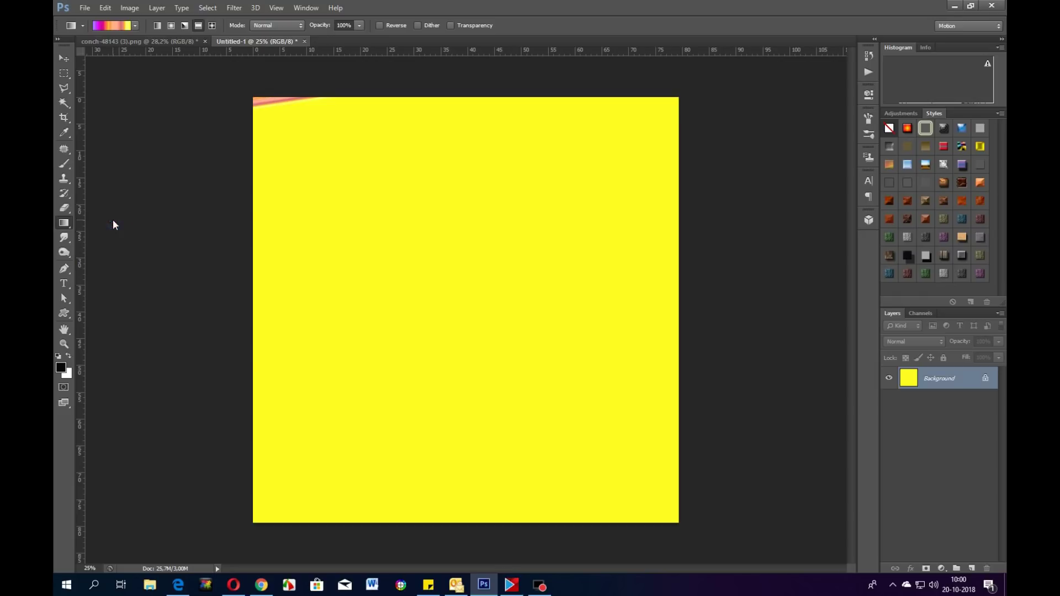
Fill the canvas with the magenta-to-yellow gradient, drawn diagonally from upper left to lower right
left_click(135, 24)
mouse_move(181, 53)
left_mouse_down()
mouse_move(186, 99)
mouse_move(192, 48)
left_mouse_up()
left_click(156, 213)
left_click_drag(166, 90, 771, 450)
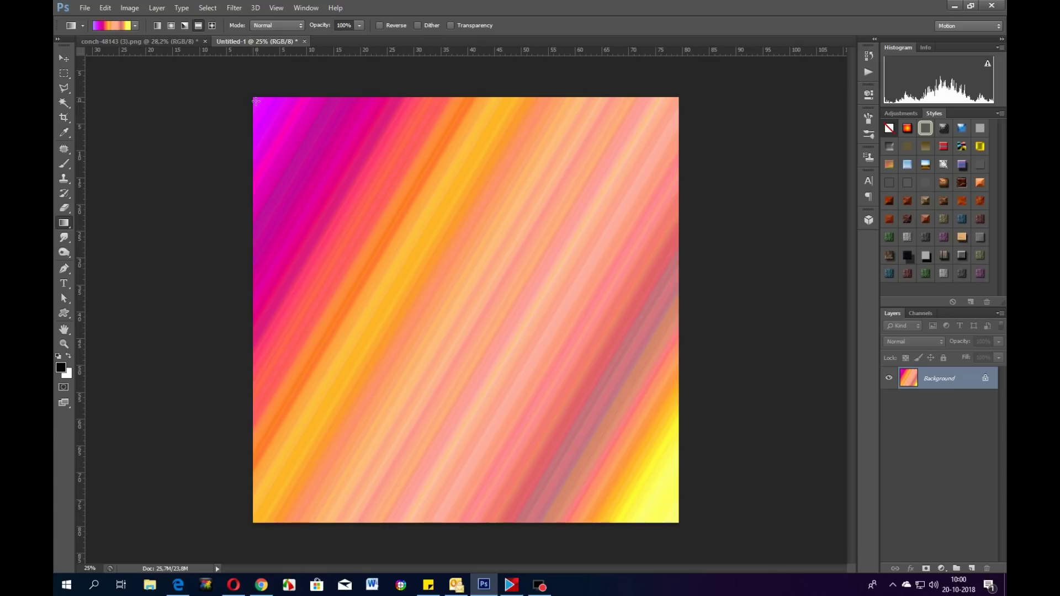
Redraw the gradient in several directions, finishing with a horizontal one from left to right across the canvas
left_click_drag(254, 99, 678, 457)
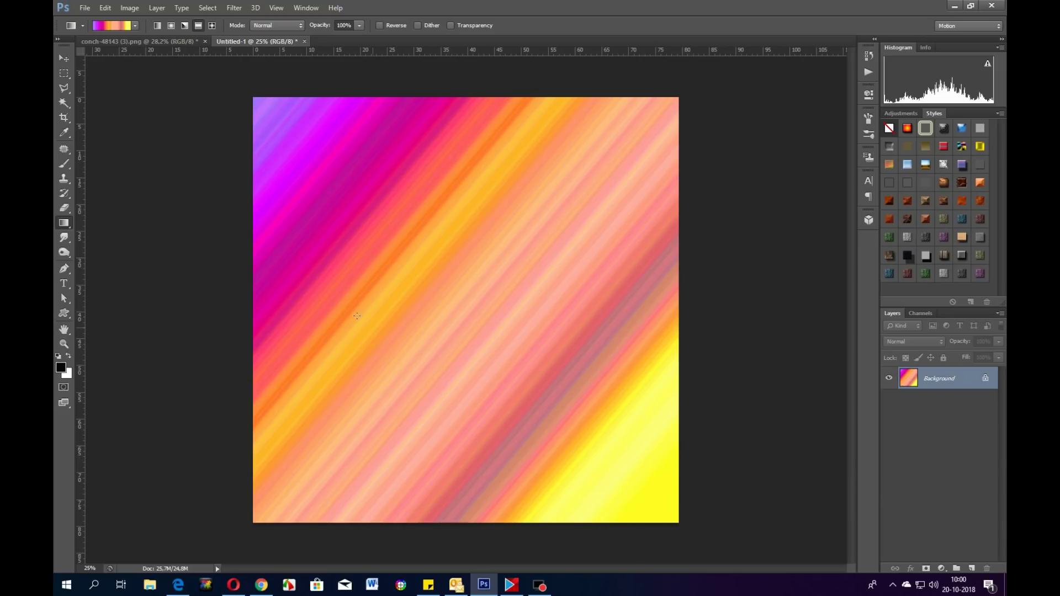
left_click_drag(235, 316, 702, 375)
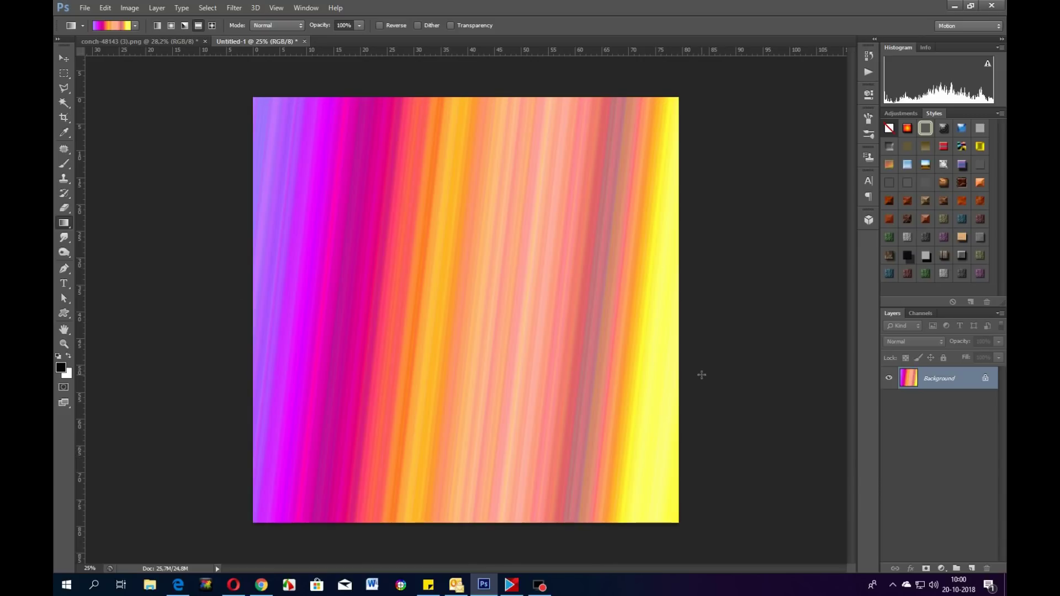
left_click_drag(225, 401, 503, 77)
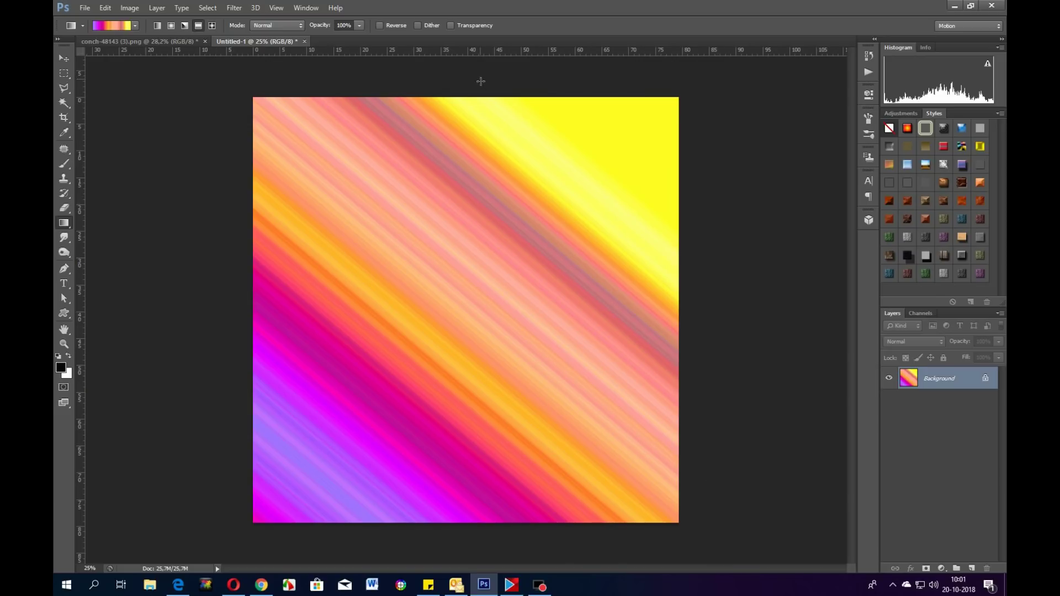
left_click_drag(185, 243, 744, 239)
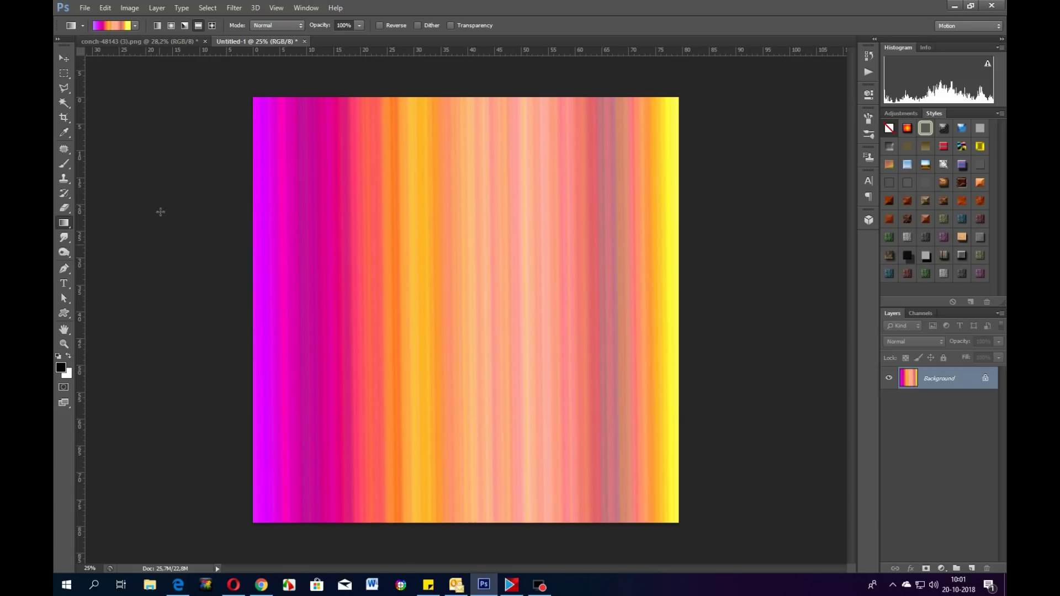
Select the 1367 px conch preset for the Brush tool and enlarge the brush to 2600 px
left_click(66, 163)
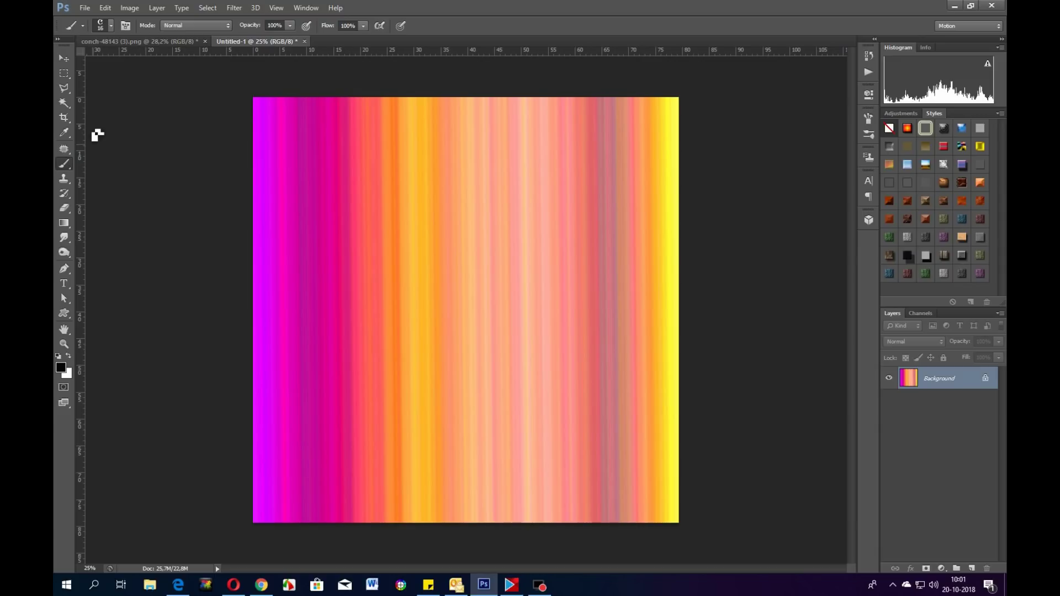
left_click(110, 26)
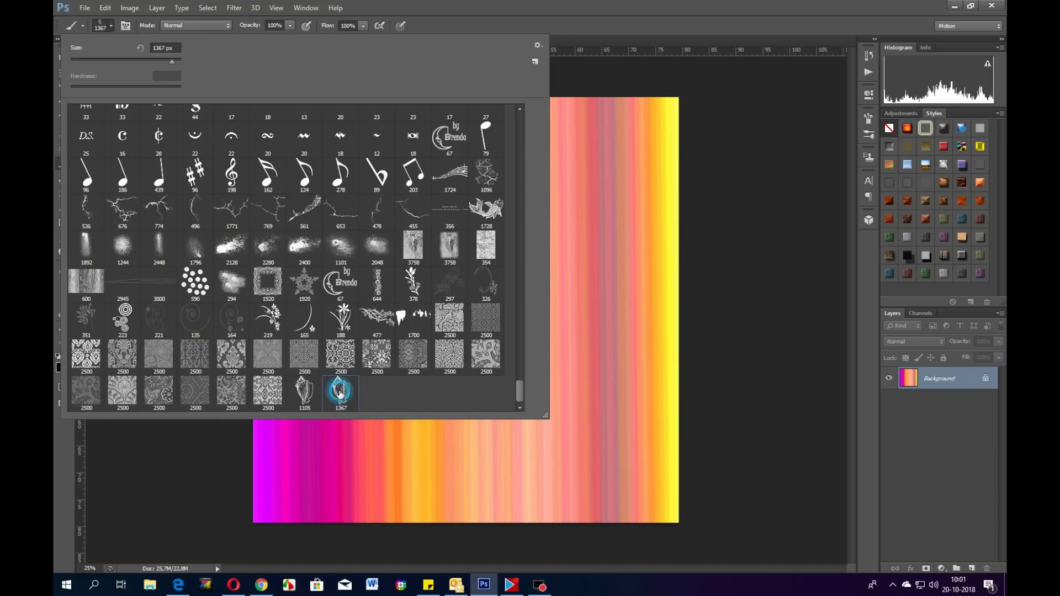
double_click(339, 392)
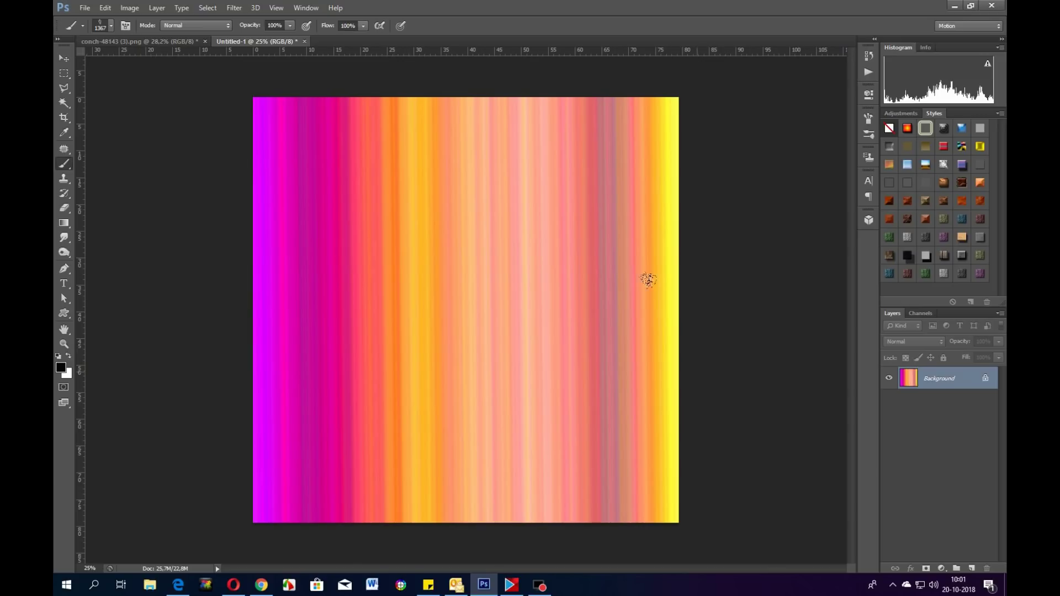
left_click(757, 298)
key("bracketright")
key("bracketright")
key("bracketright")
key("bracketright")
key("bracketright")
key("bracketright")
key("bracketright")
key("bracketright")
key("bracketright")
key("bracketright")
key("bracketright")
key("bracketright")
key("bracketright")
Stamp one black conch in the middle of the canvas and undo it along with all gradient fills, back to plain white
left_click(466, 313)
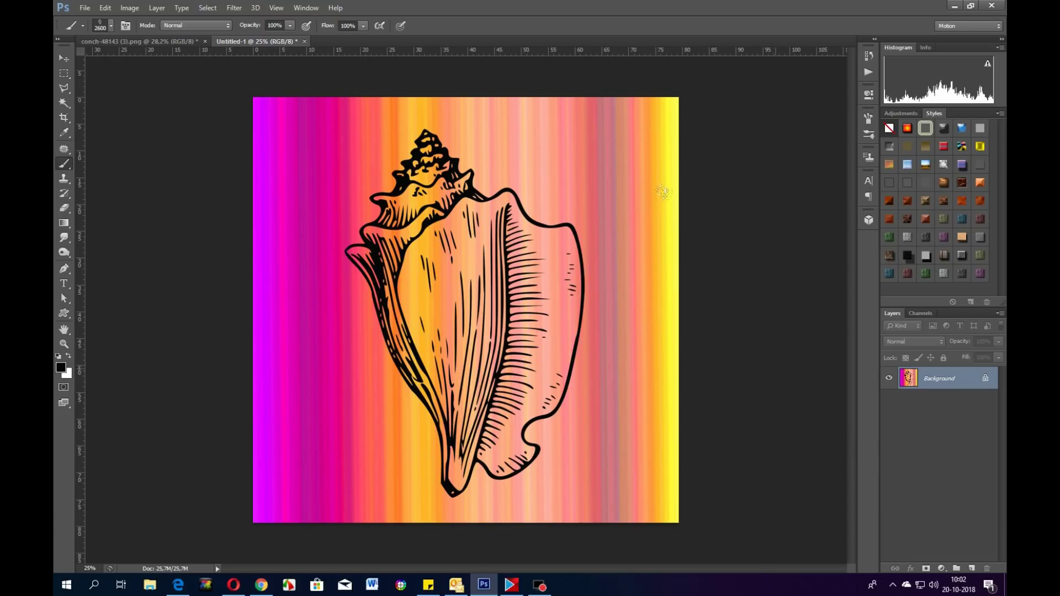
key("ctrl+z")
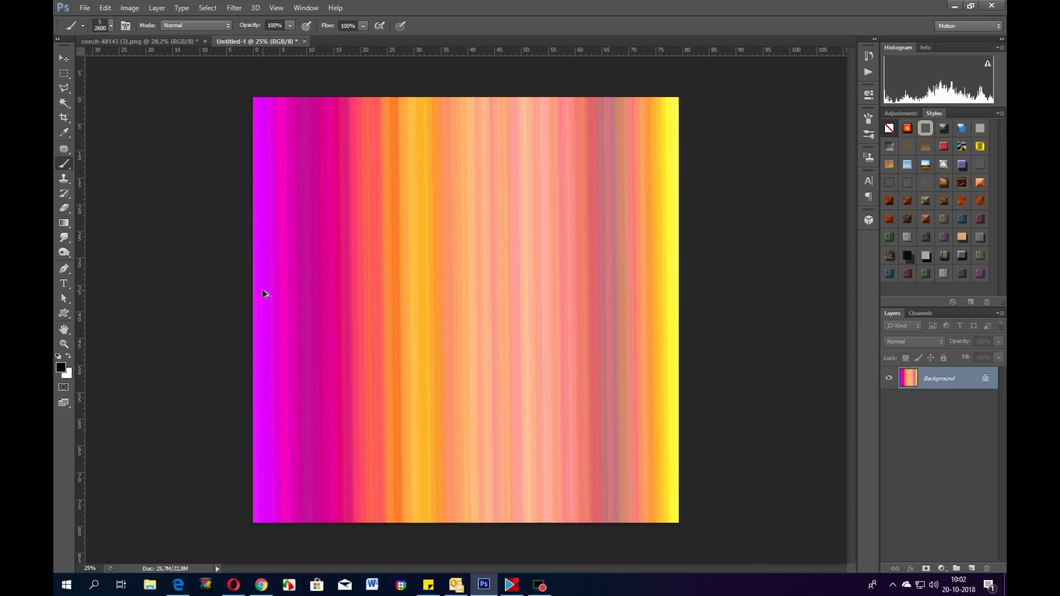
key("ctrl+alt+z")
key("ctrl+alt+z")
key("ctrl+alt+z")
key("ctrl+alt+z")
key("ctrl+alt+z")
key("ctrl+alt+z")
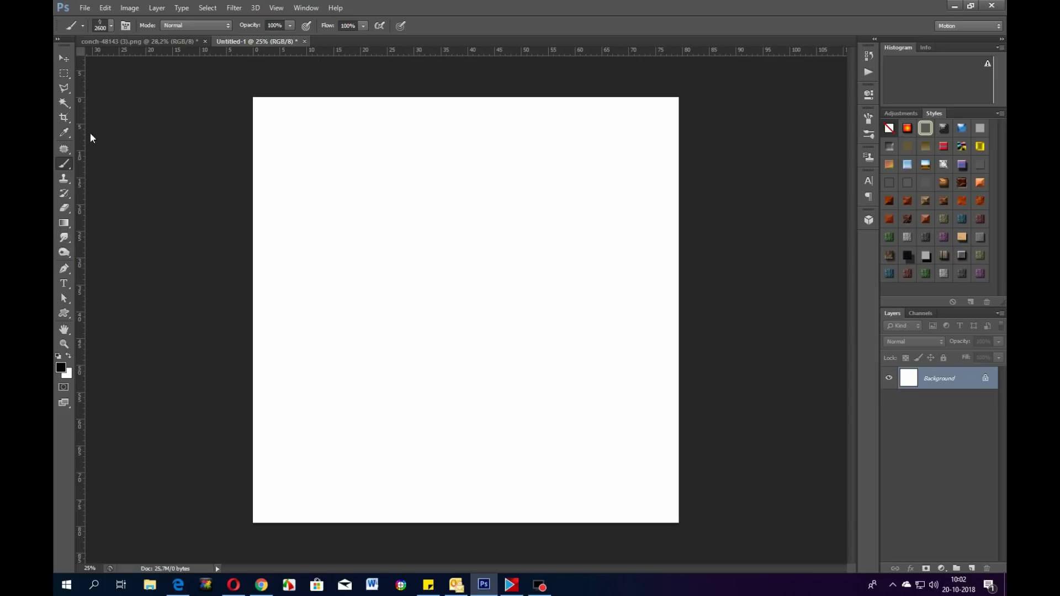
Fill the canvas with a blue-to-pale-turquoise gradient preset, trying diagonal and horizontal directions and finishing vertically from the canvas's upper to lower edge
left_click(64, 223)
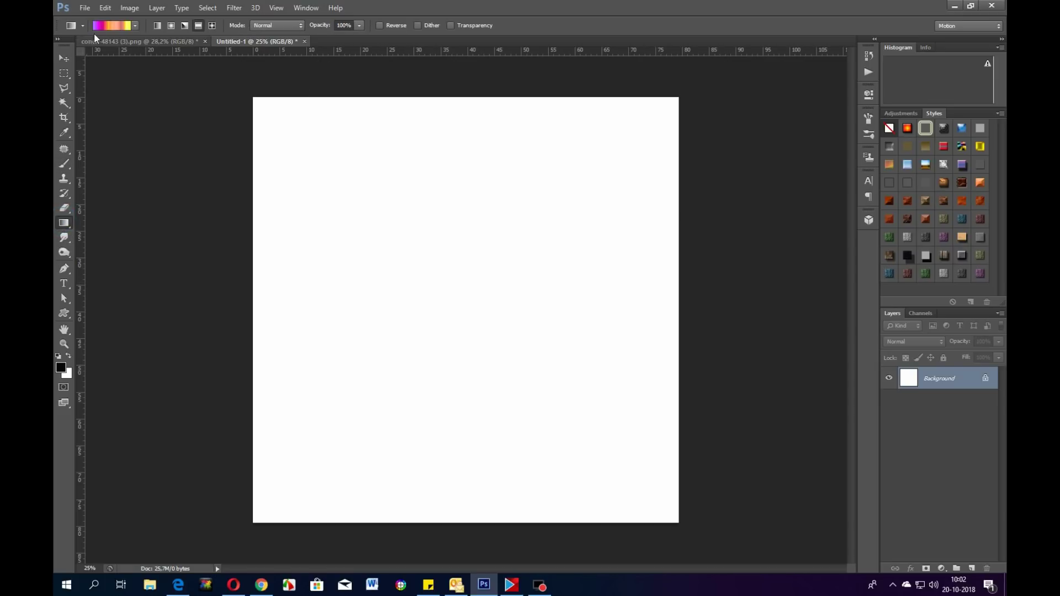
left_click(134, 26)
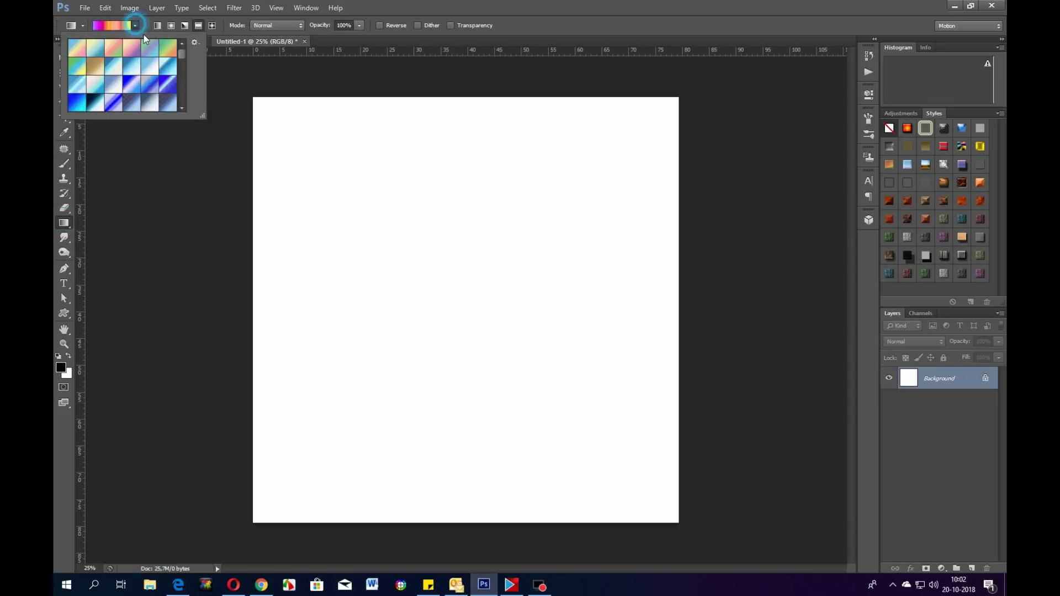
left_click(77, 83)
left_click_drag(224, 190, 798, 450)
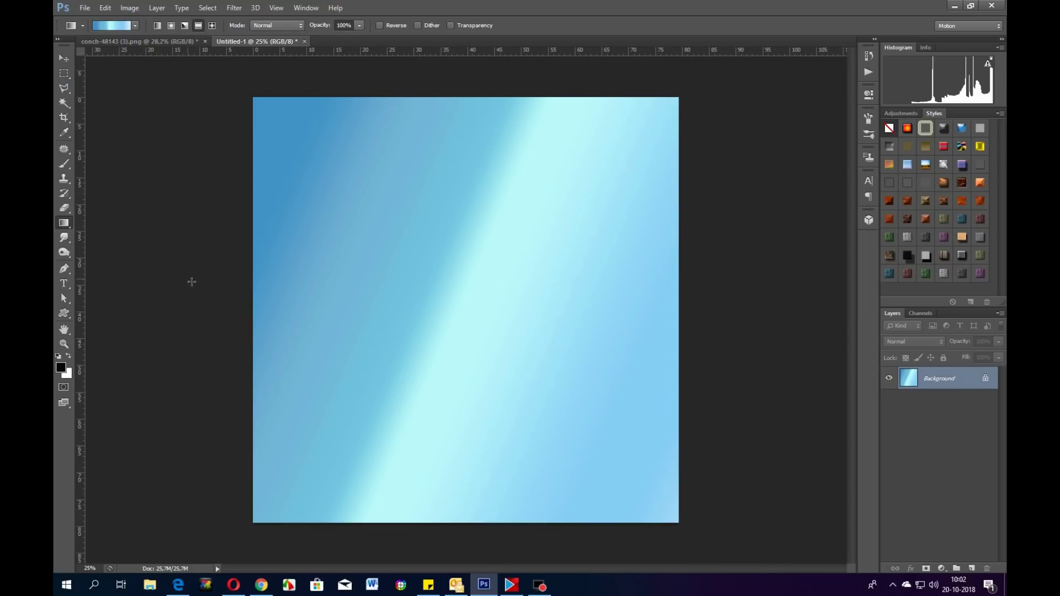
left_click_drag(206, 253, 801, 247)
left_click_drag(470, 87, 475, 549)
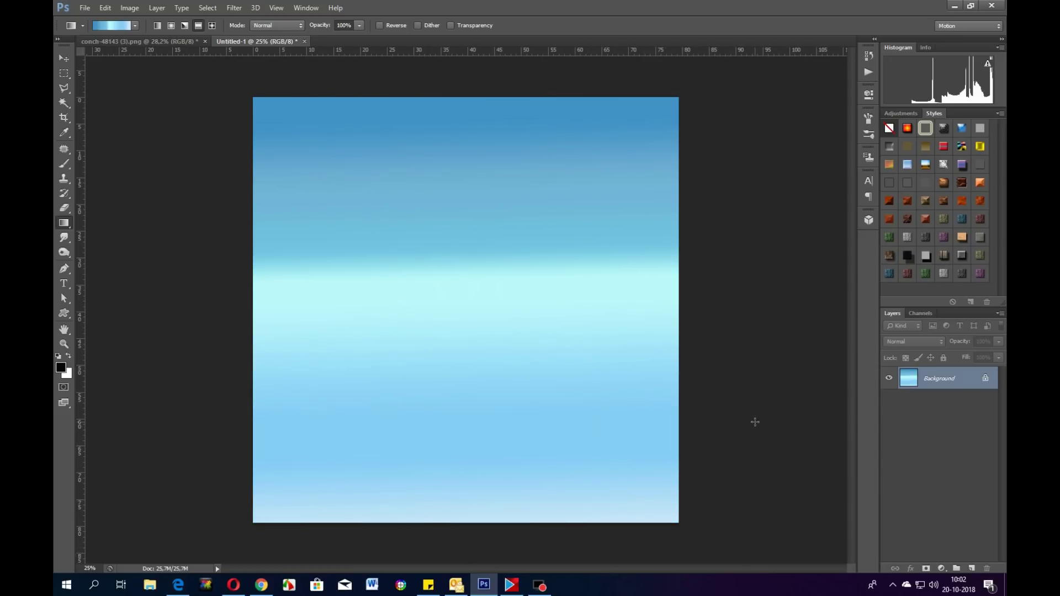
Reduce the conch brush to 1500 px and stamp one black conch in the upper middle of the blue gradient
left_click(64, 163)
key("bracketleft")
key("bracketleft")
key("bracketleft")
key("bracketleft")
key("bracketleft")
key("bracketleft")
key("bracketleft")
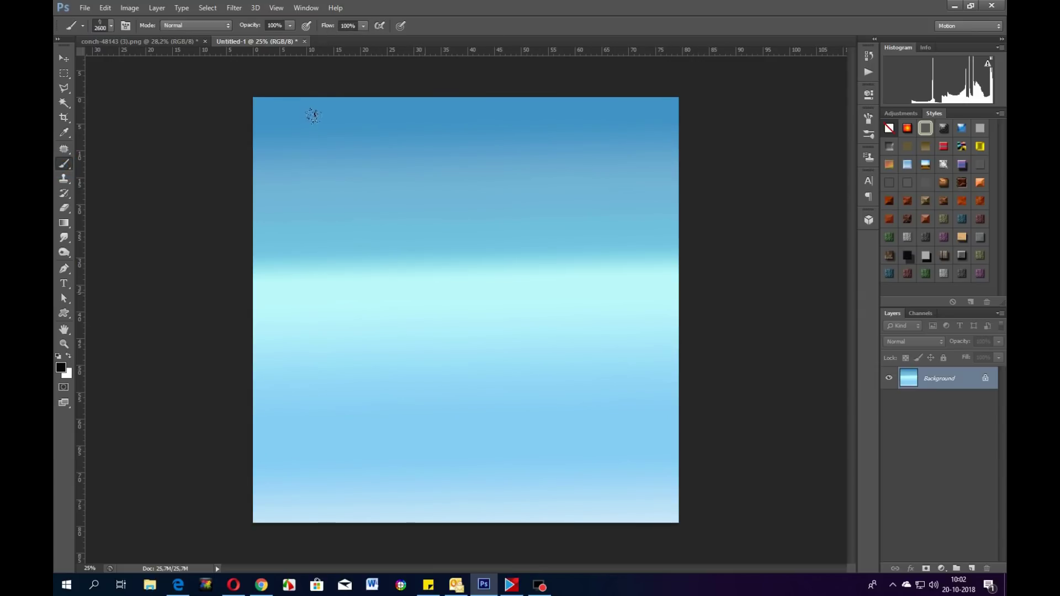
key("bracketleft")
key("bracketleft")
key("bracketleft")
key("bracketleft")
left_click(408, 133)
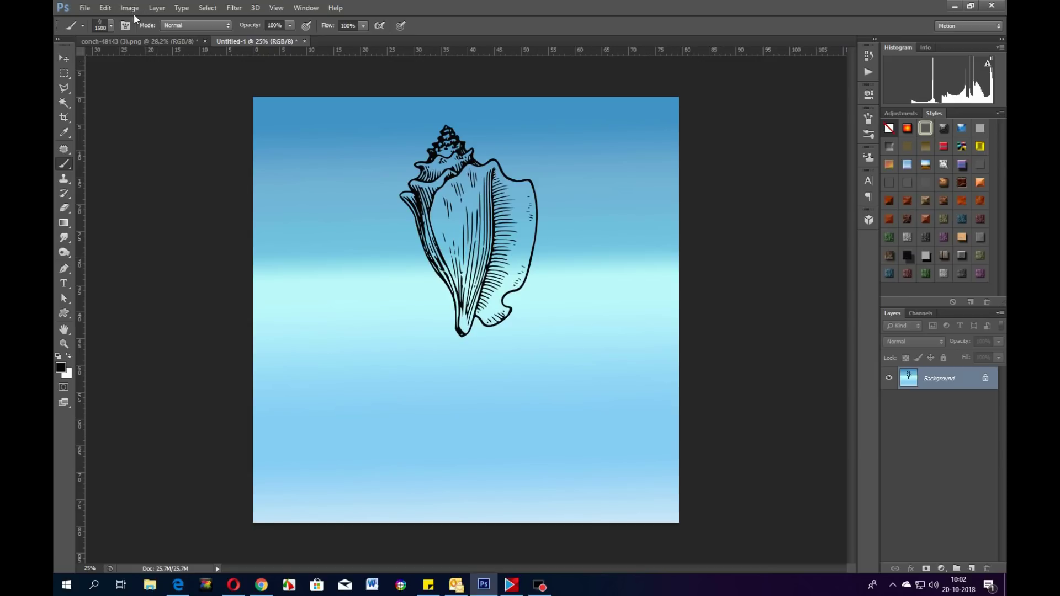
Add a new layer named Layer 1 above the background, with Normal mode and 100% opacity
left_click(161, 9)
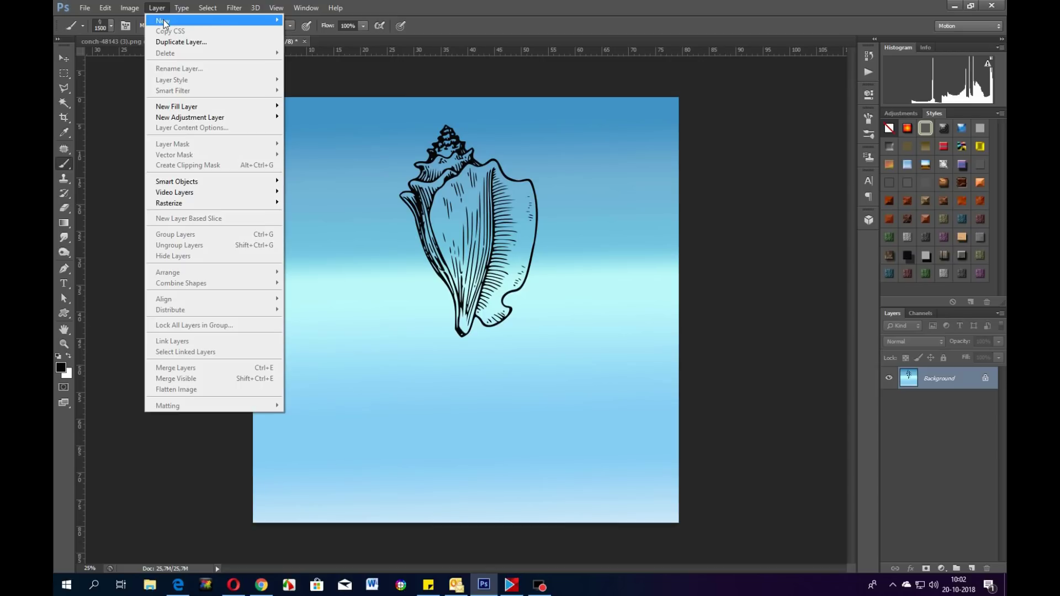
mouse_move(263, 23)
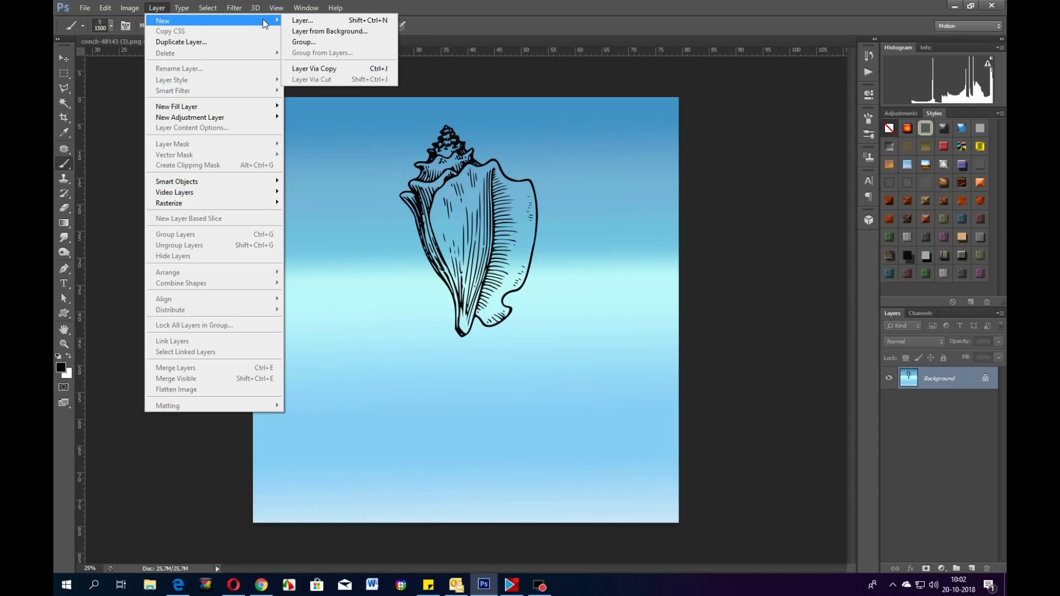
left_click(309, 23)
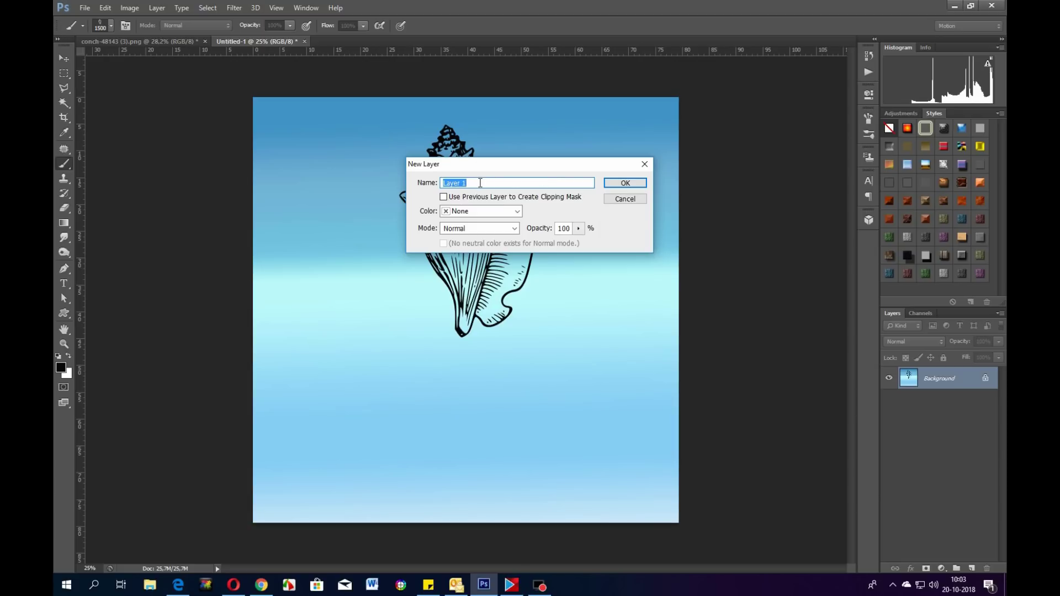
left_click(621, 184)
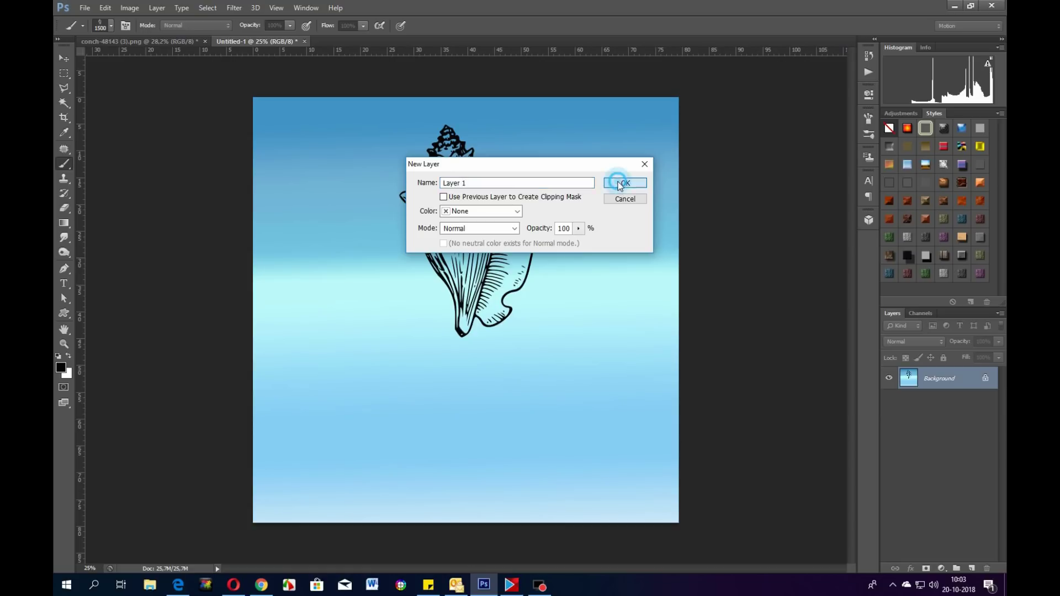
Start a text in the lower-left part of the canvas, trying font sizes of 48 and 60 pt before choosing 72 pt
left_click(64, 285)
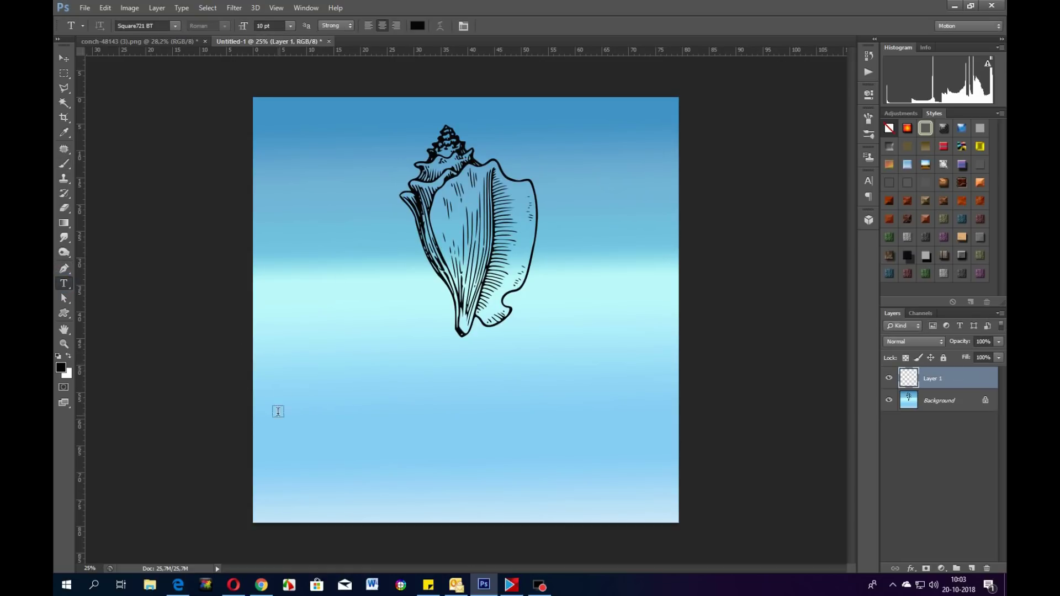
left_click(304, 375)
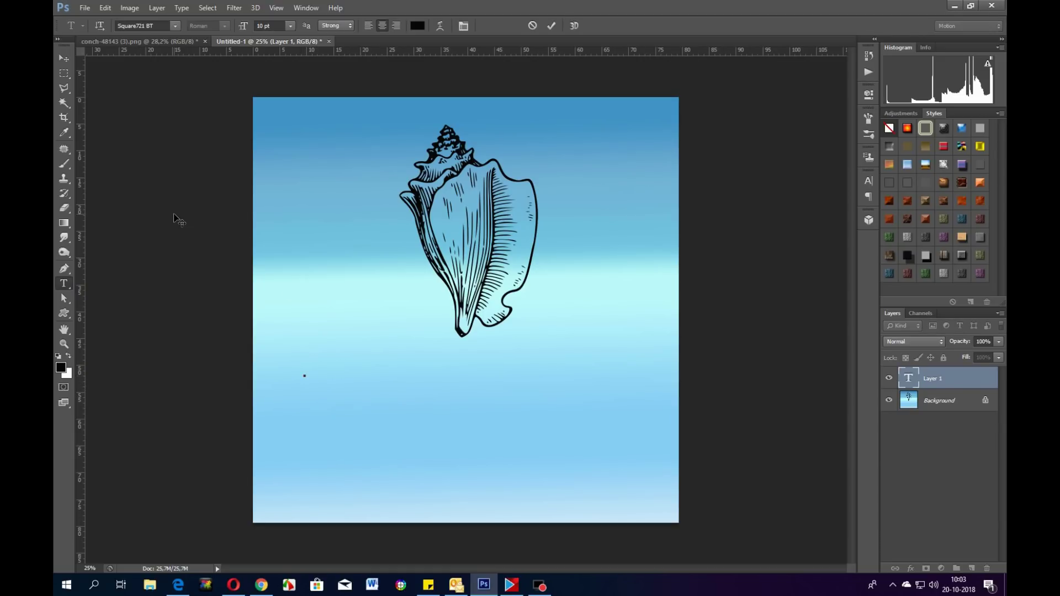
left_click(290, 26)
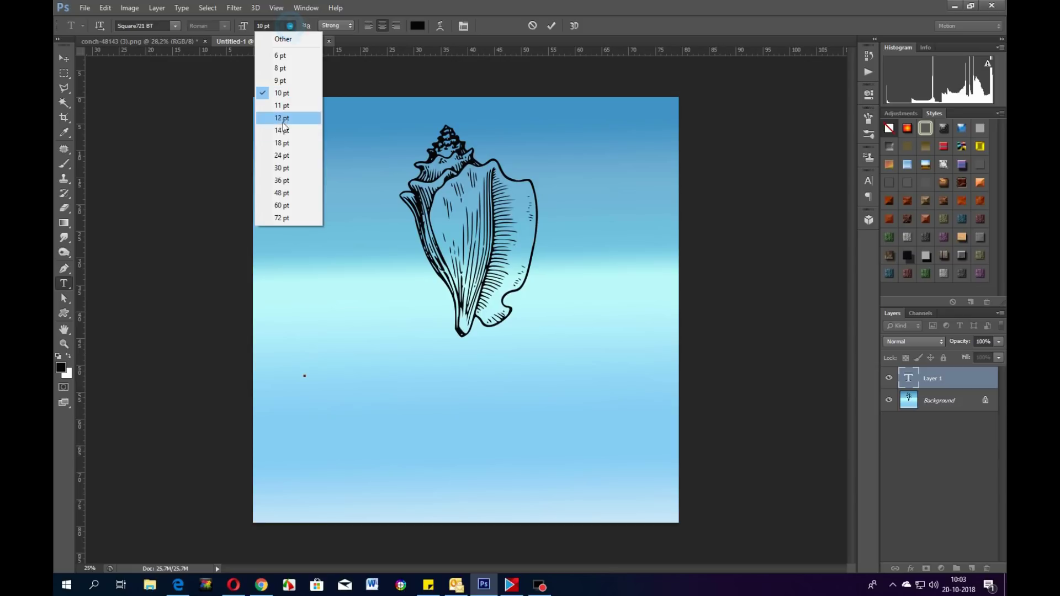
left_click(282, 193)
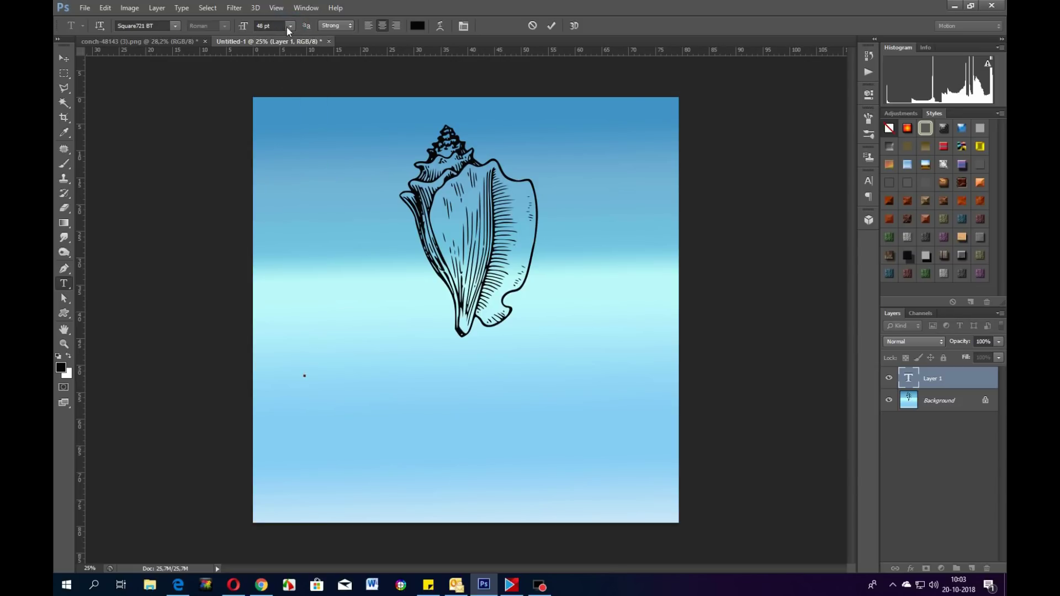
left_click(289, 26)
left_click(276, 204)
left_click(290, 25)
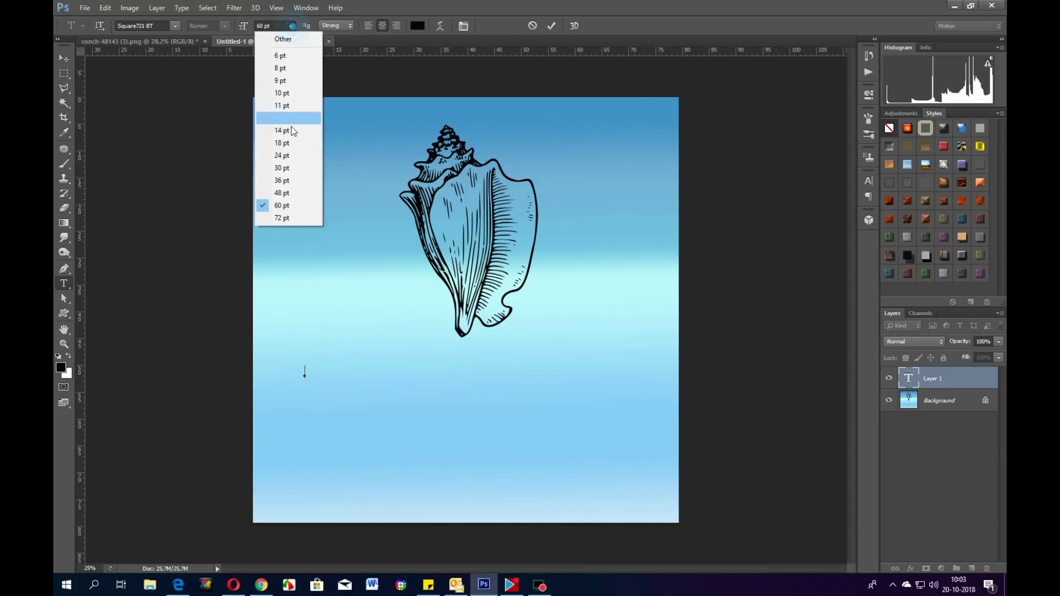
left_click(286, 219)
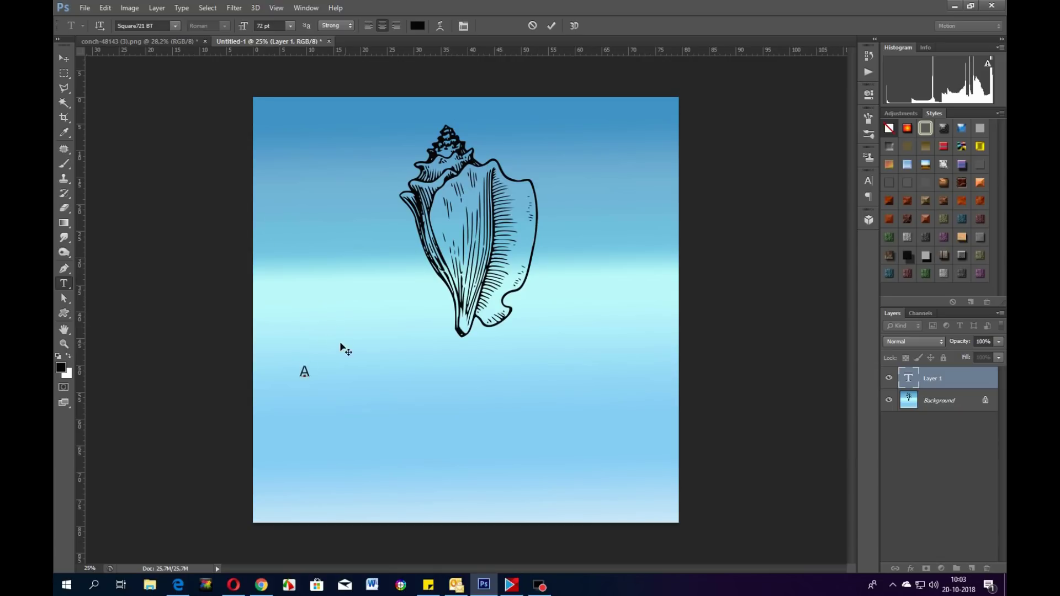
Try a custom font size of 200 pt on the test letter A, and erase the letter
scroll(332, 353, "up", 3)
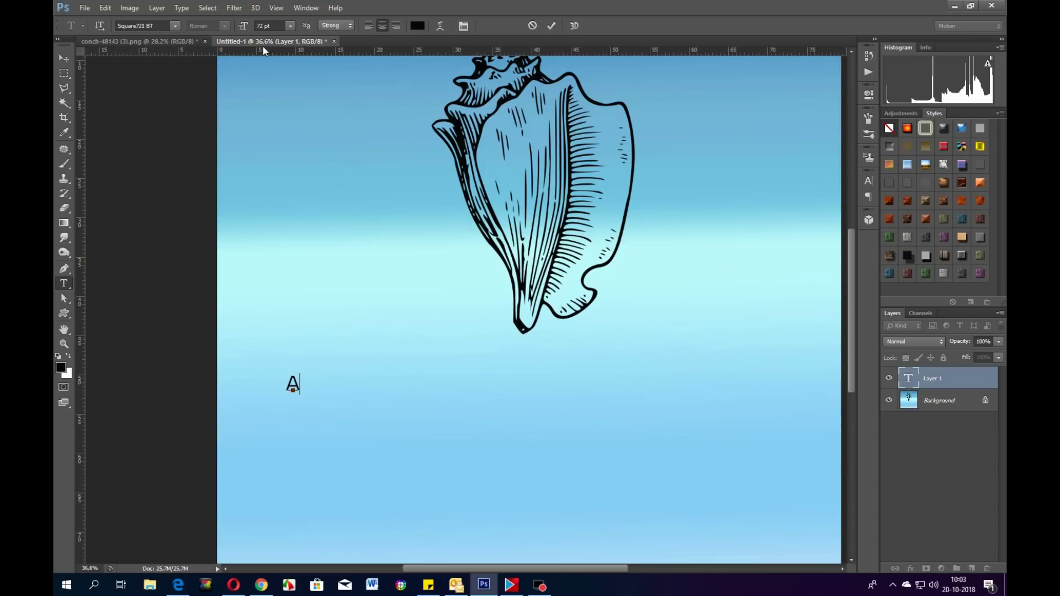
left_click(290, 26)
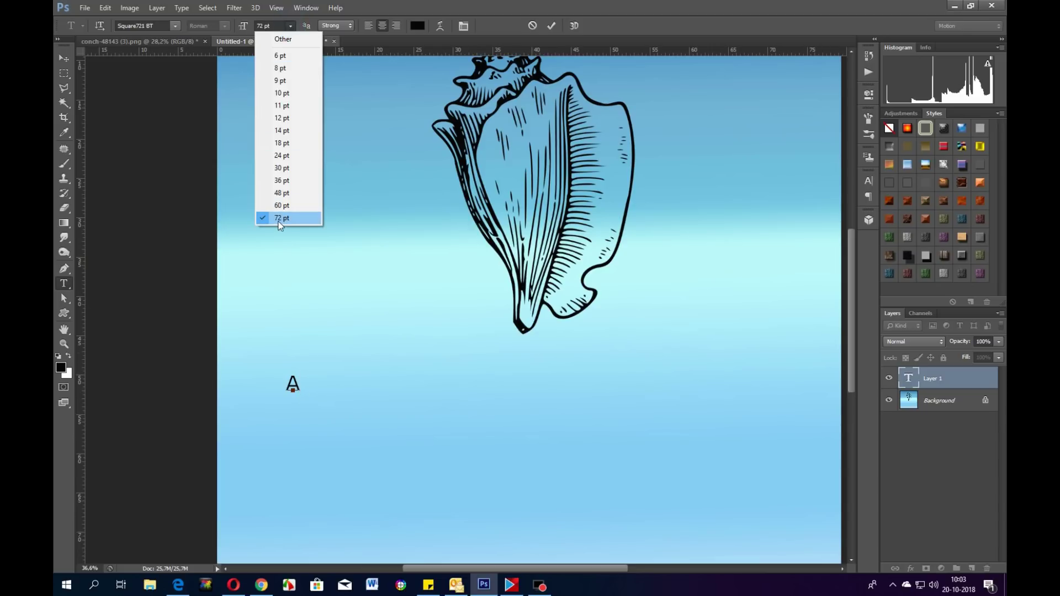
left_click(167, 181)
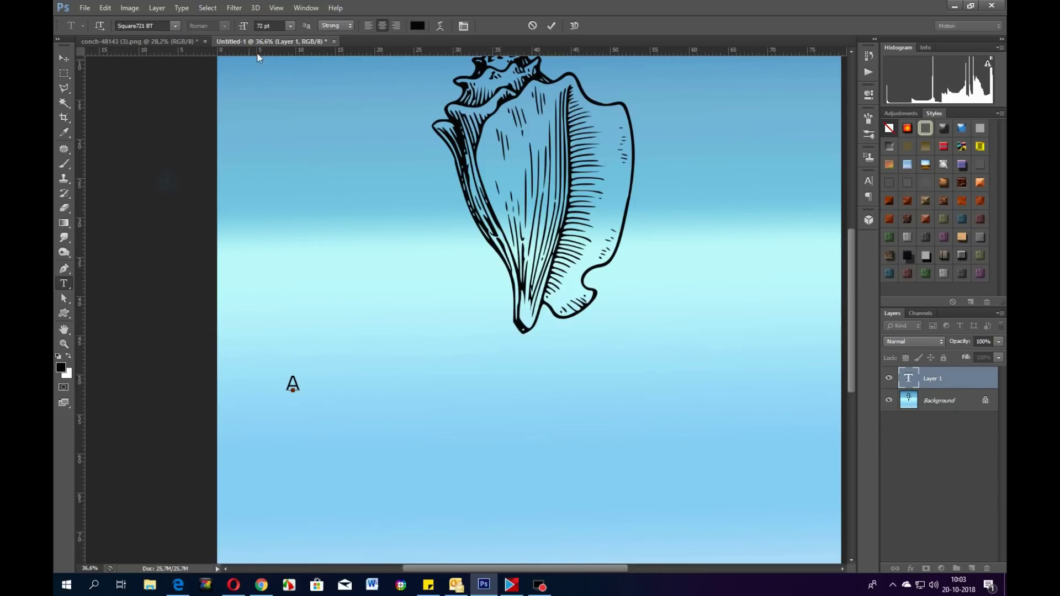
left_click(278, 24)
type("200")
left_click(161, 181)
left_click_drag(302, 385, 249, 390)
key("BackSpace")
key("ctrl")
left_click(320, 390)
Delete the empty text layer, leaving only the background
left_click(949, 375)
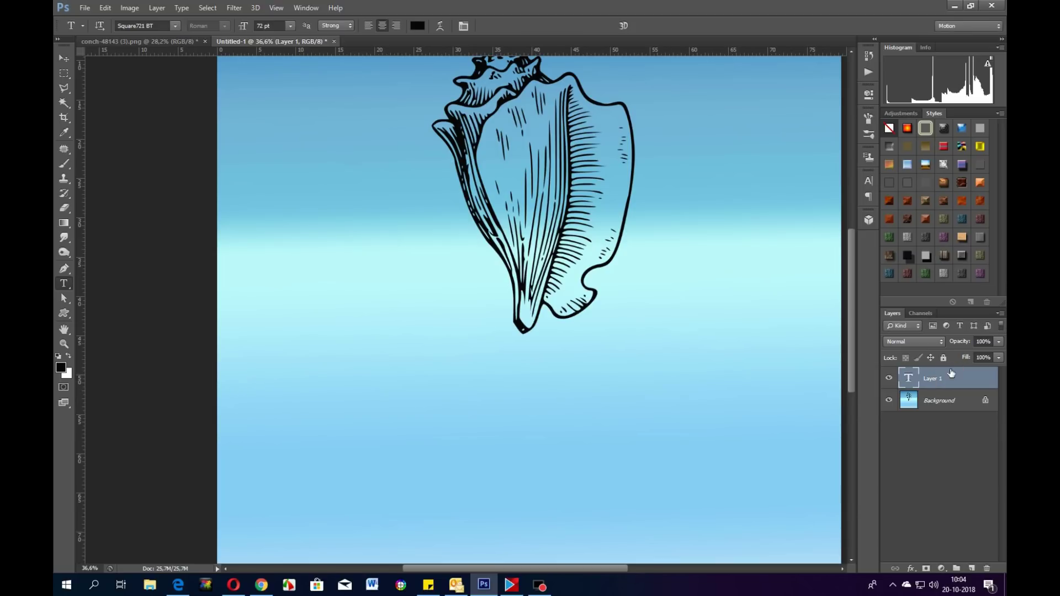
right_click(950, 384)
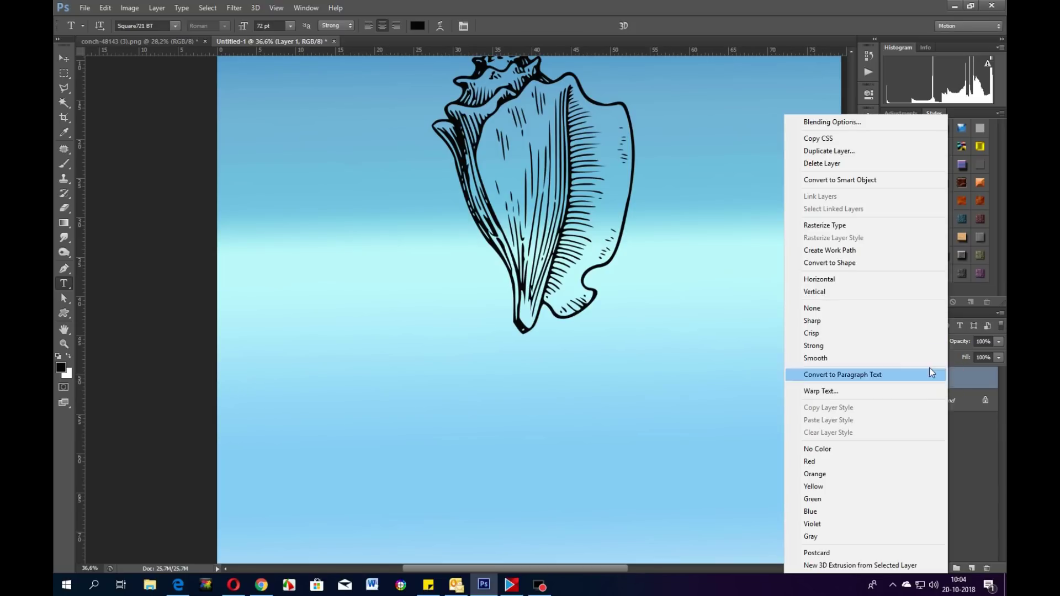
left_click(825, 163)
left_click(473, 222)
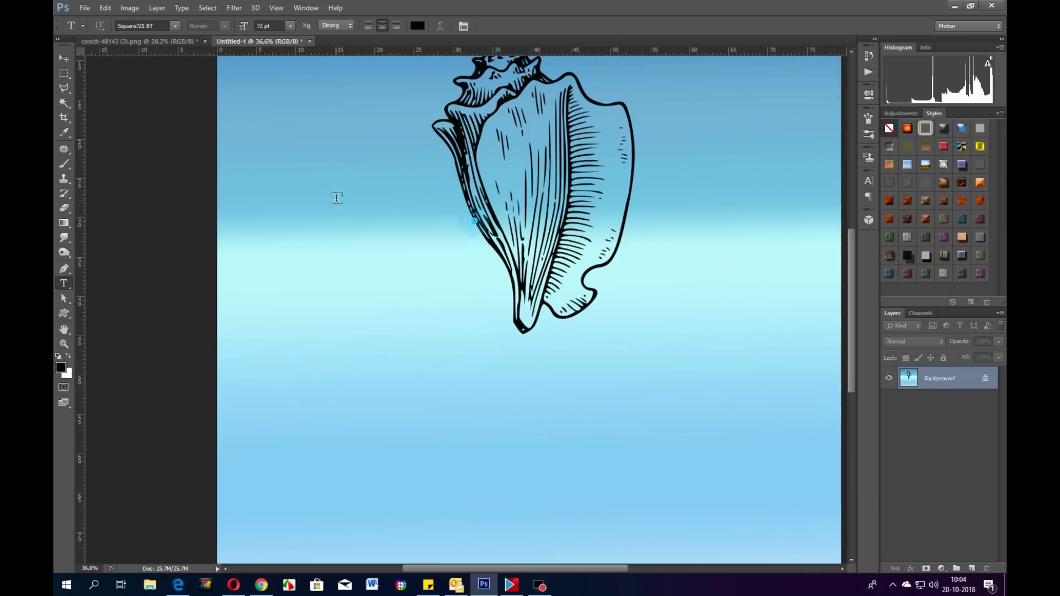
Create a fresh layer for the caption with the default name and settings
left_click(154, 9)
mouse_move(218, 25)
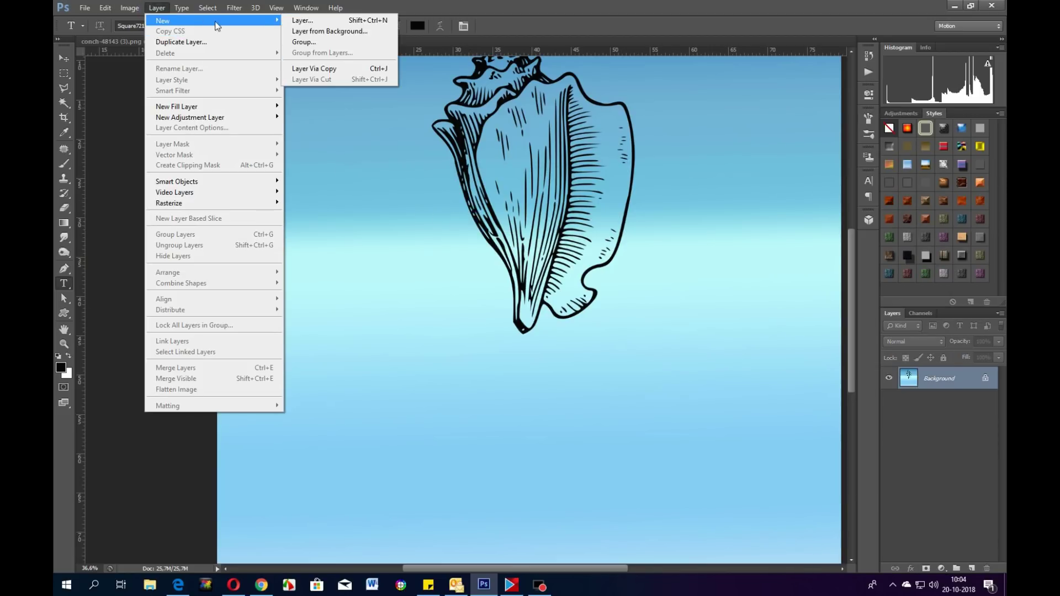
left_click(319, 22)
left_click(622, 184)
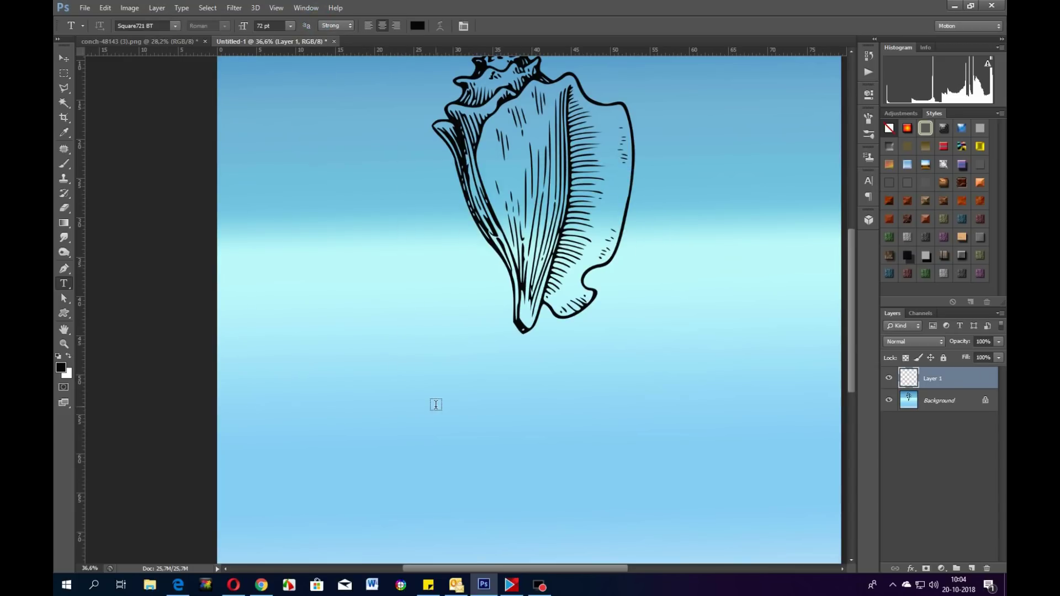
Add a 200 pt text below the conch reading "The Beach is calling", "I", "Must" and "Go" on four separate lines
left_click(335, 400)
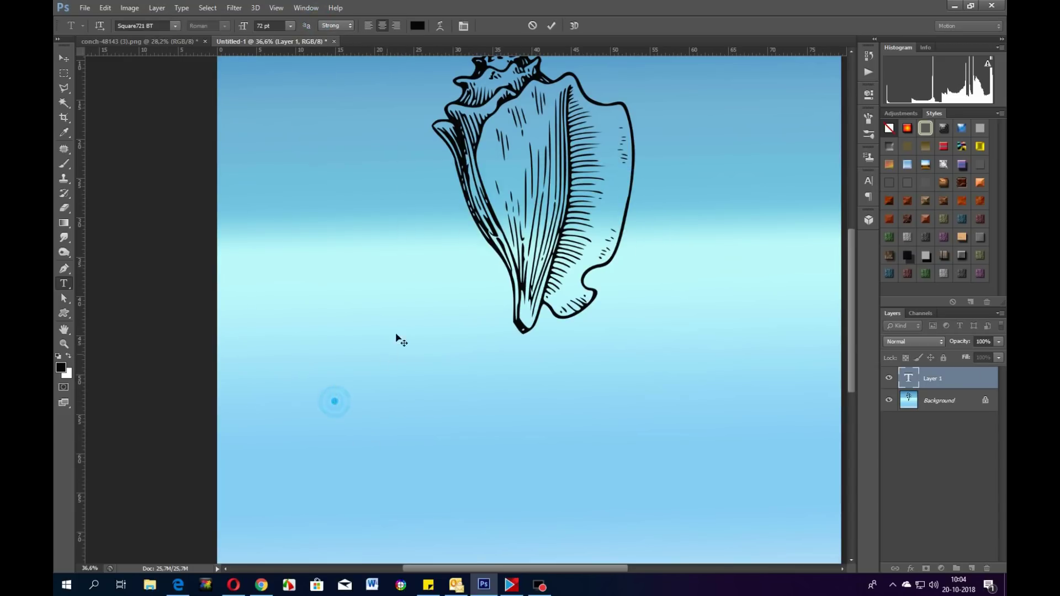
left_click(289, 25)
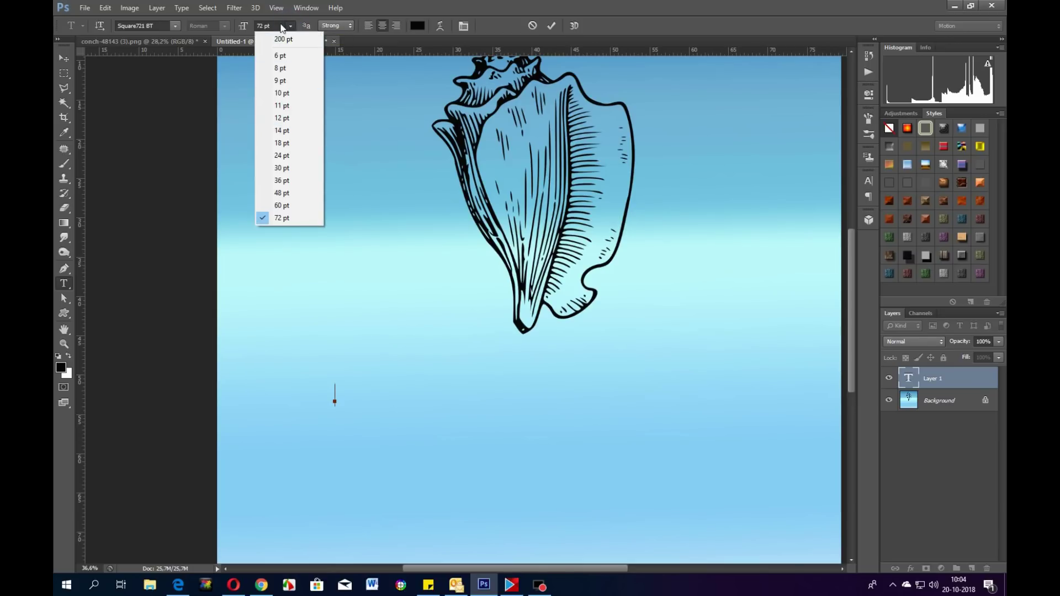
left_click(286, 38)
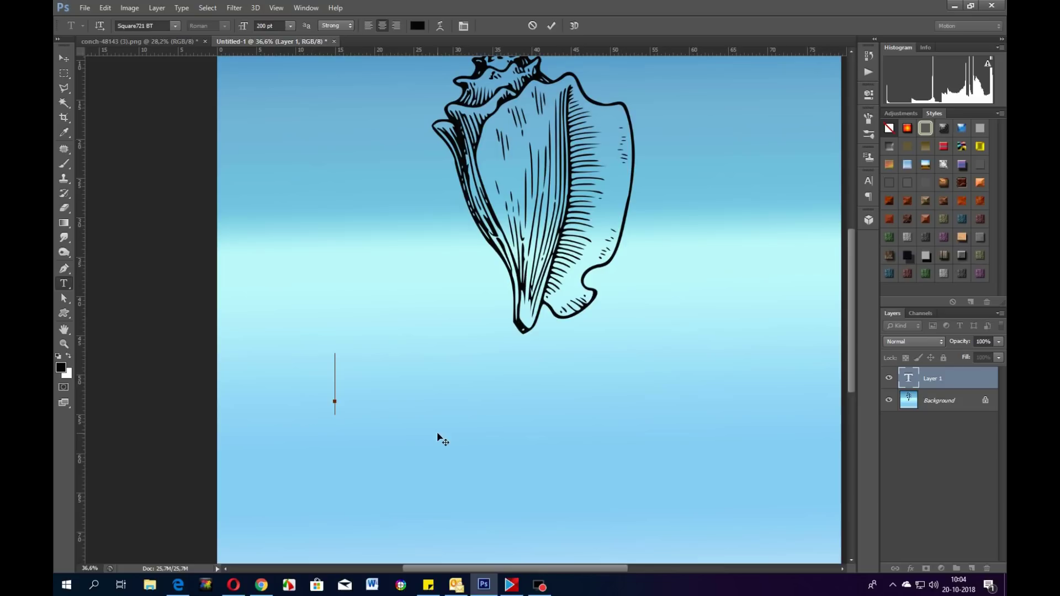
type("The B")
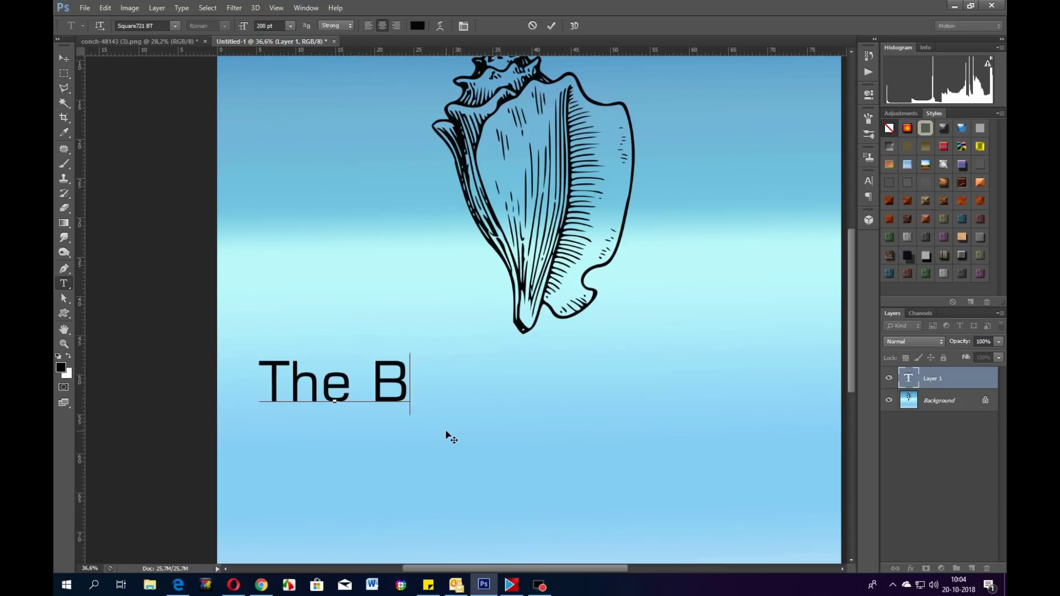
type("each is ")
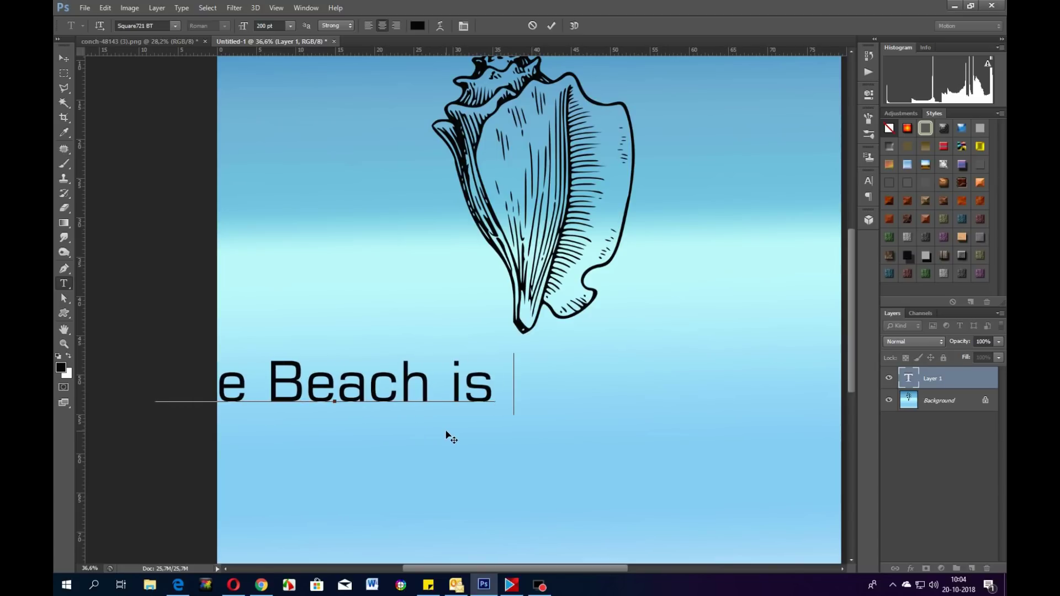
type("callin")
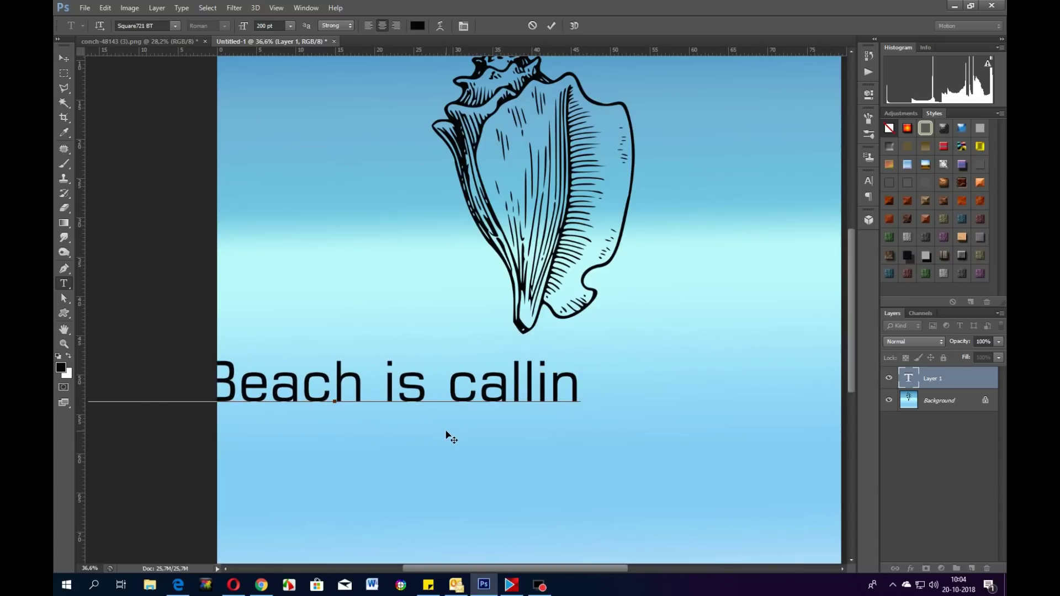
type("g")
key("Return")
type("I")
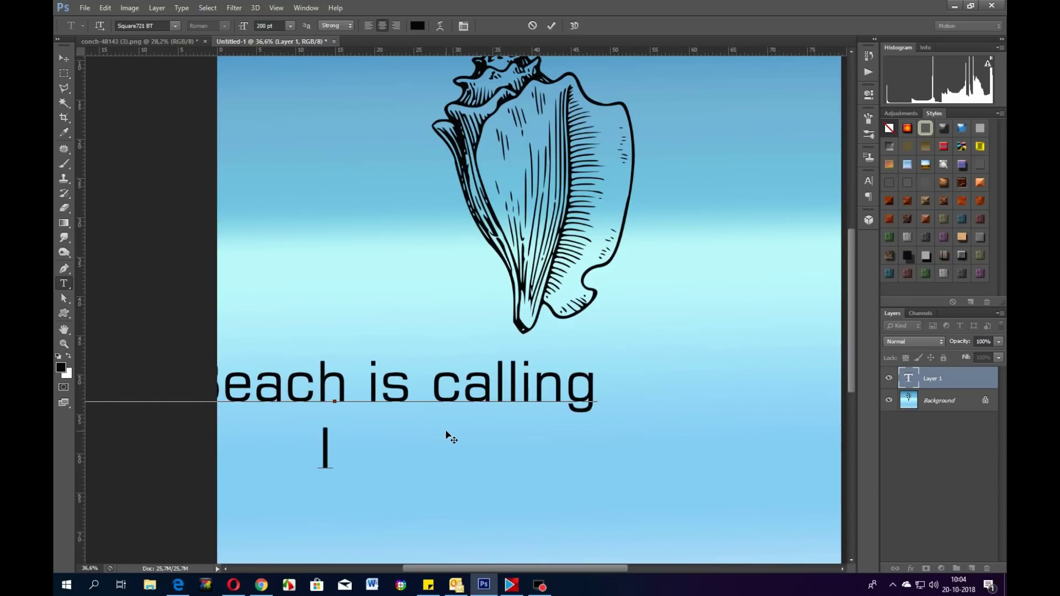
key("Return")
type("Must")
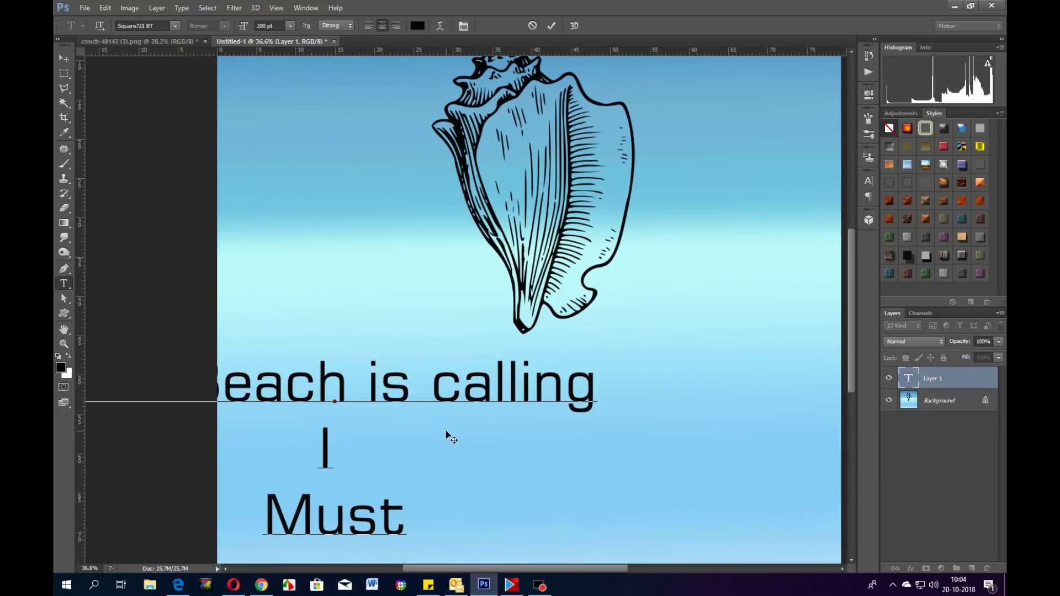
key("Return")
type("Go")
Move the four-line text block to the middle of the canvas's lower half, just below the conch's tip
left_click(64, 57)
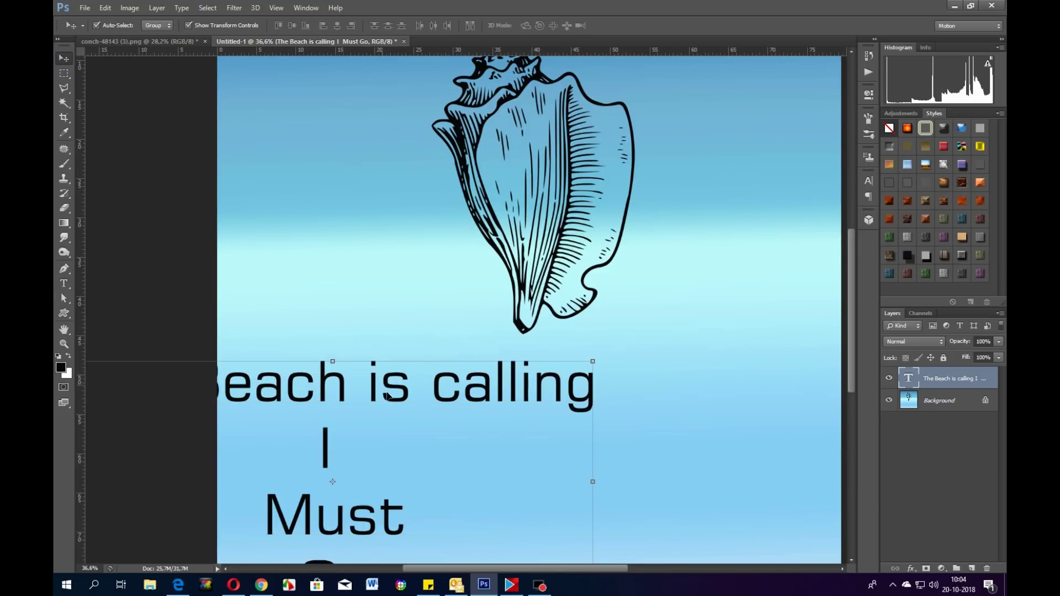
left_click_drag(374, 391, 556, 342)
scroll(556, 342, "down", 3)
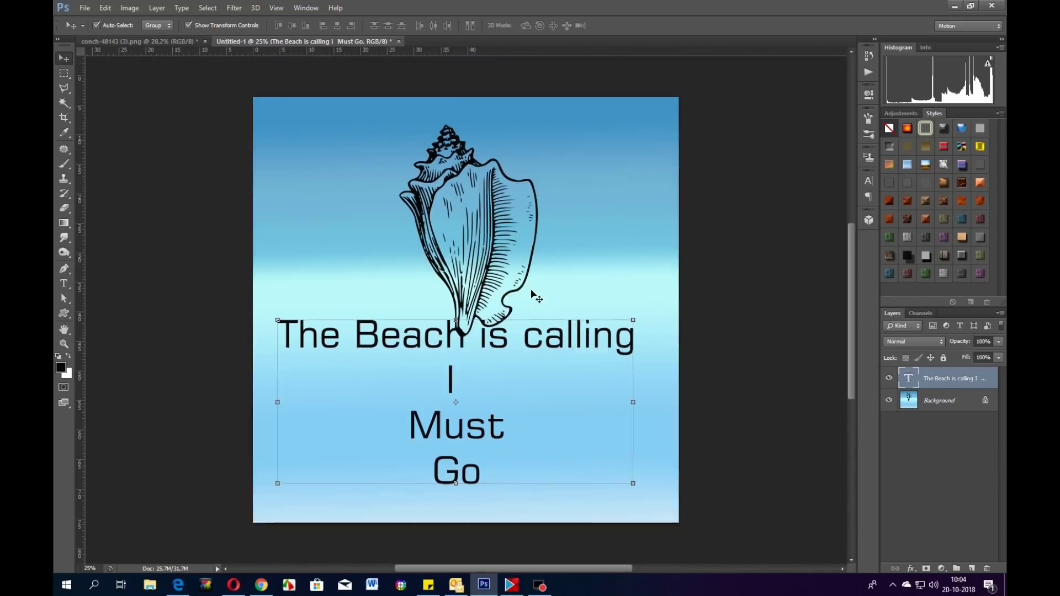
left_click_drag(452, 338, 461, 356)
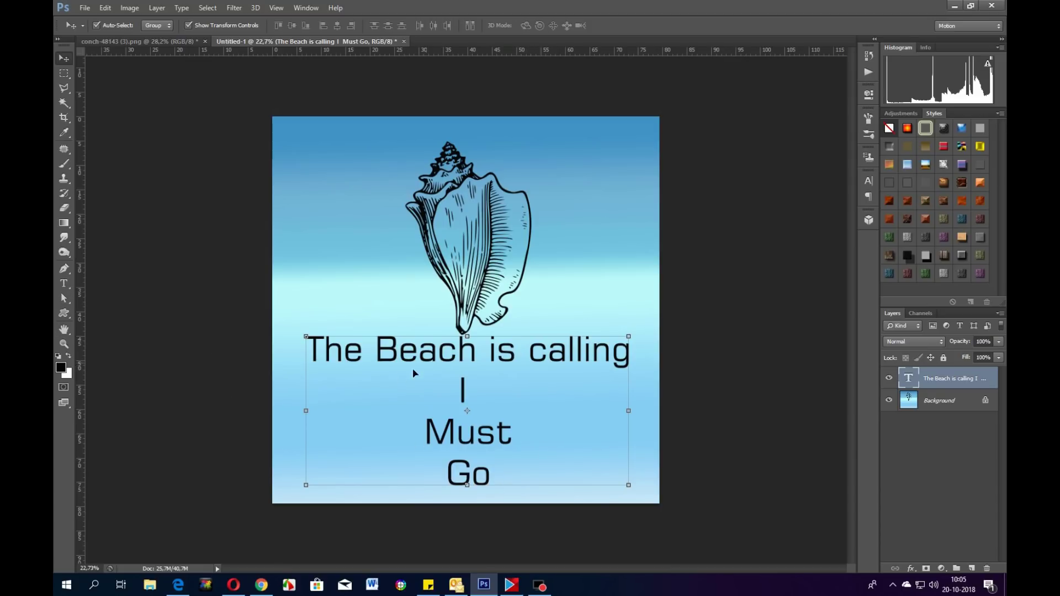
Try successive font families on the whole four-line caption and set it in Tekton Pro
left_click(64, 284)
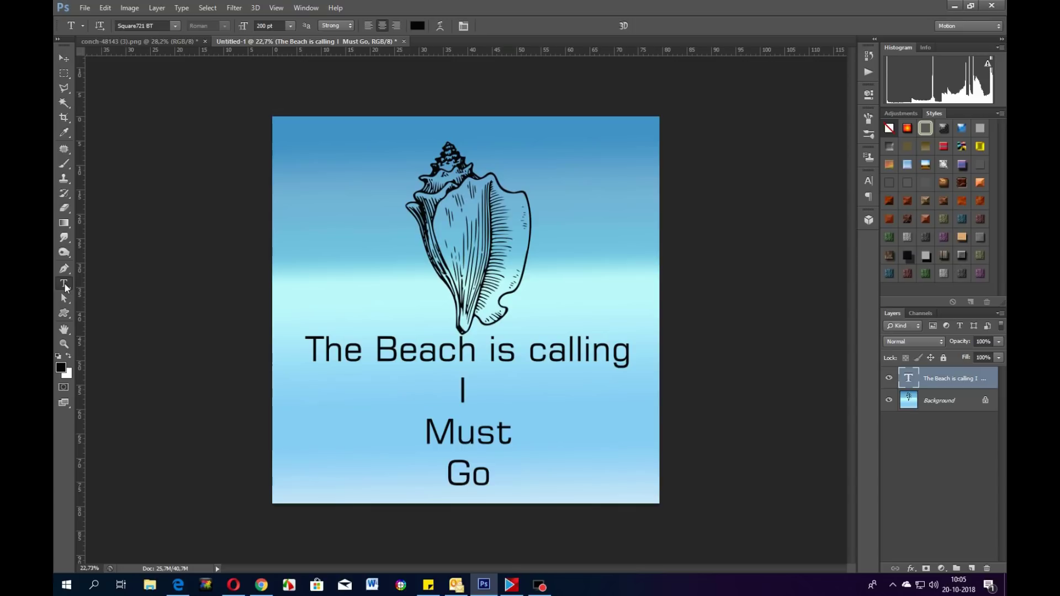
left_click_drag(489, 476, 308, 333)
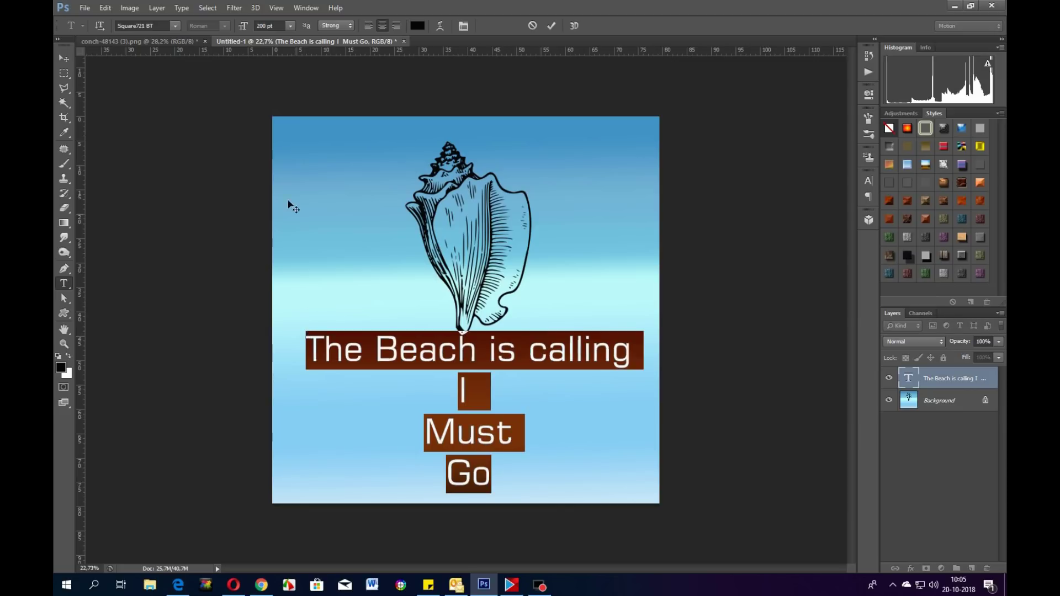
left_click(133, 26)
key("Down")
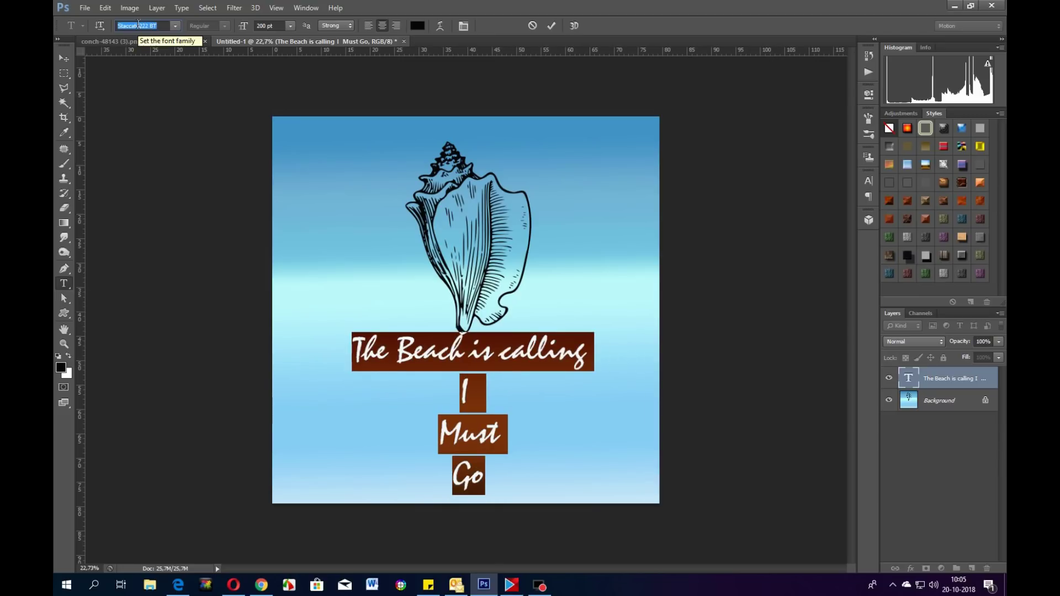
key("Down")
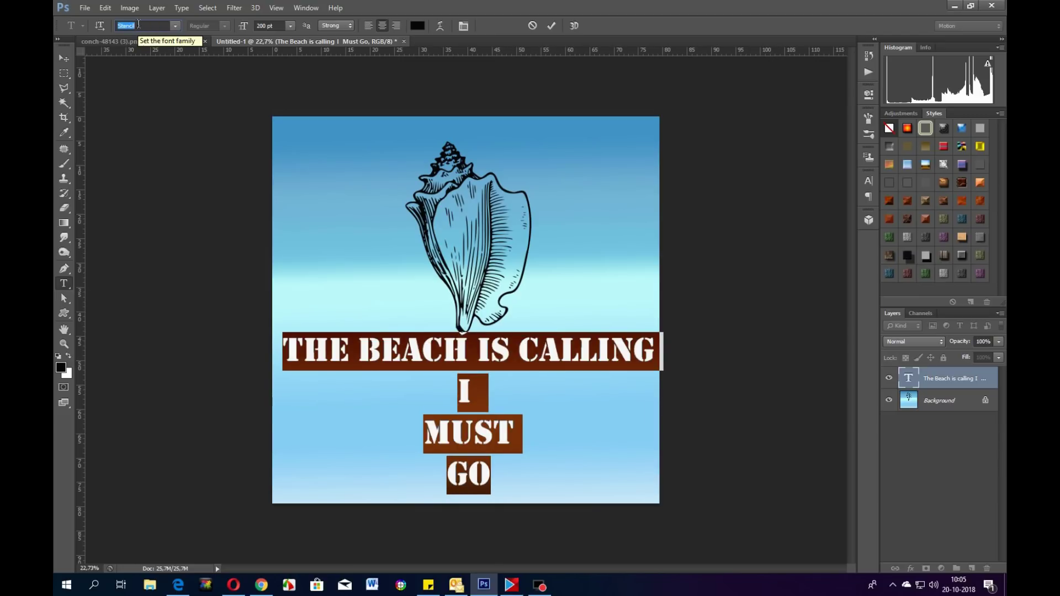
key("Down")
key("Down")
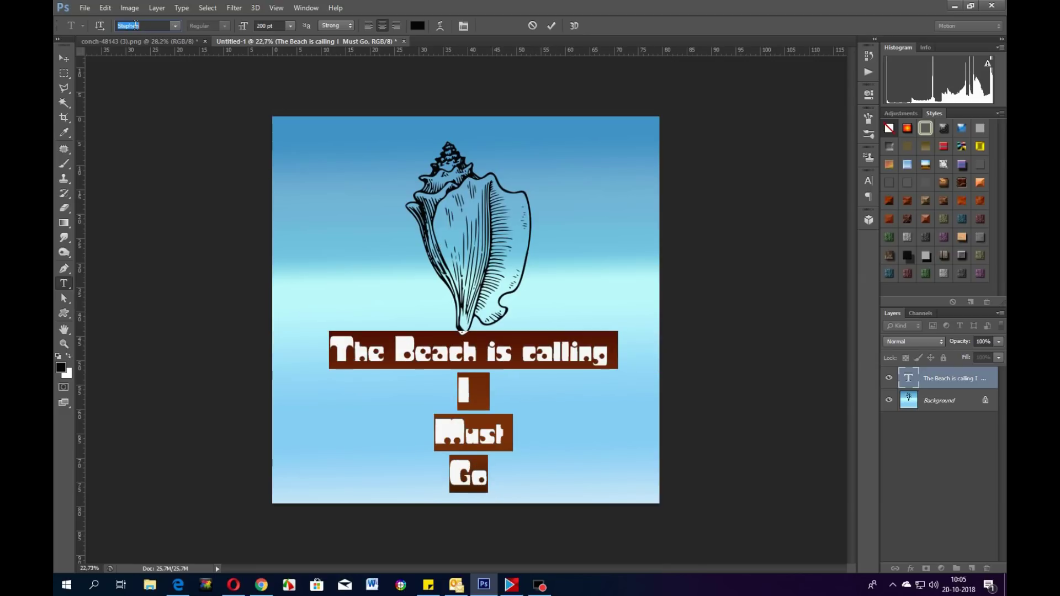
key("Down")
key("Down")
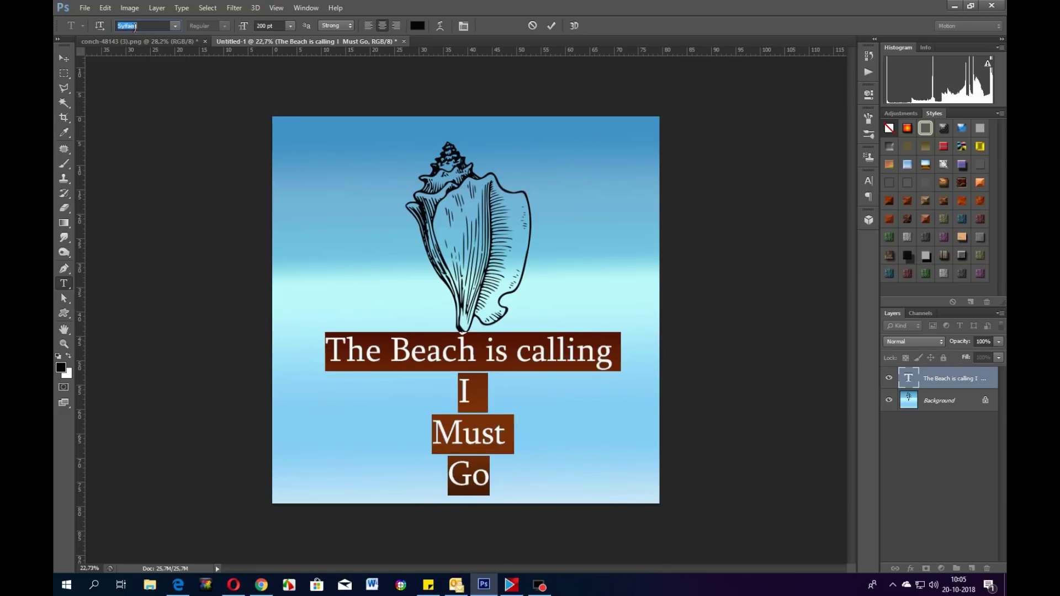
key("Down")
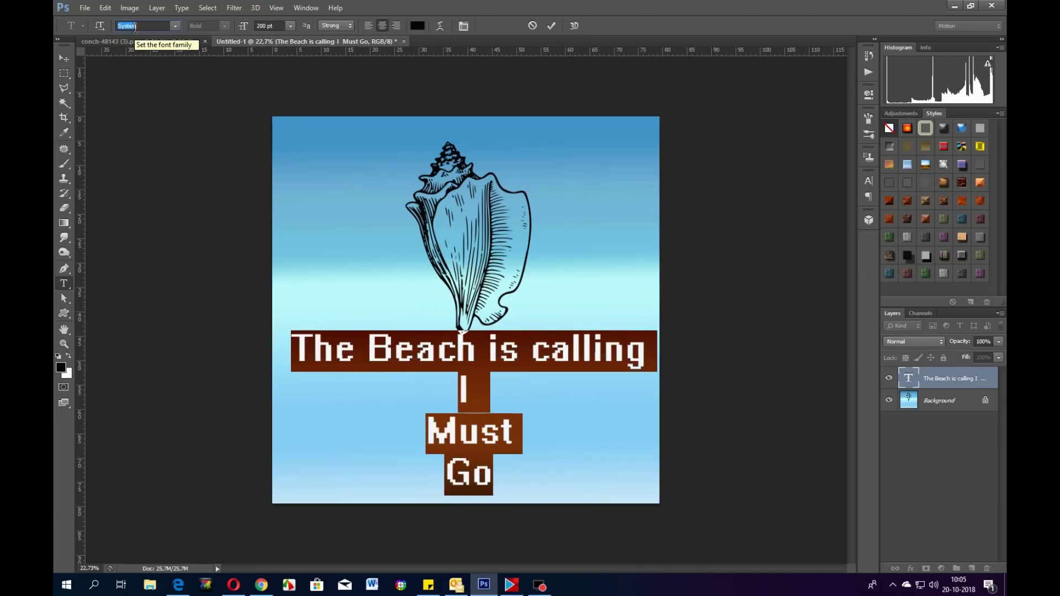
key("Down")
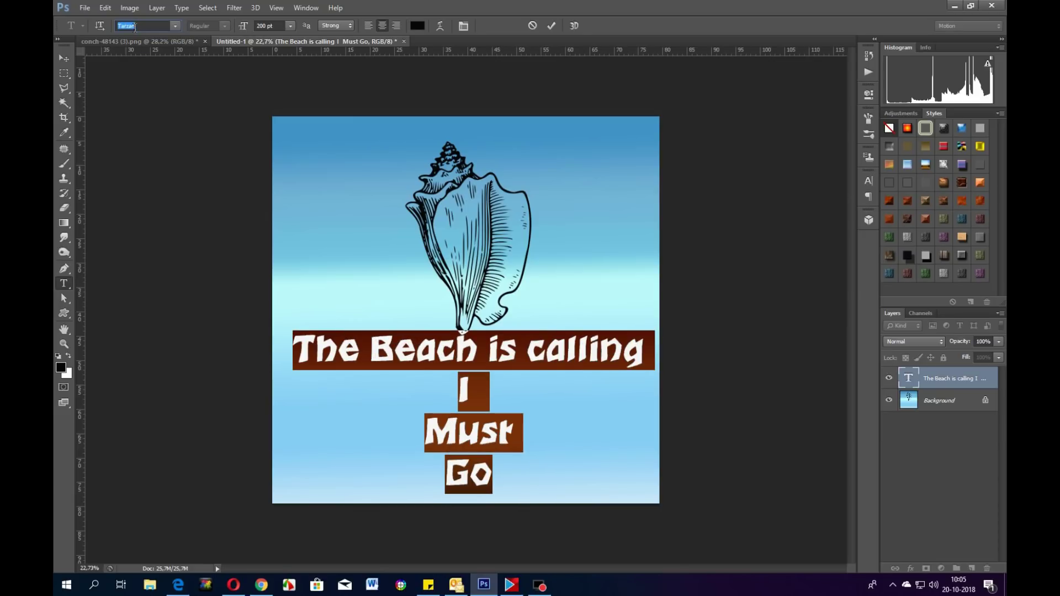
key("Down")
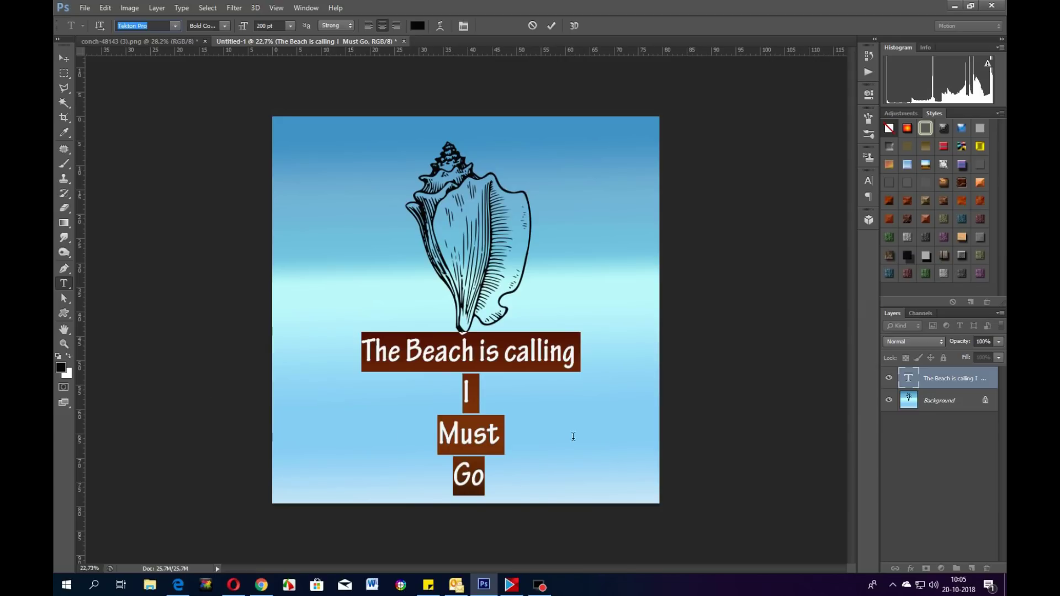
left_click(527, 427)
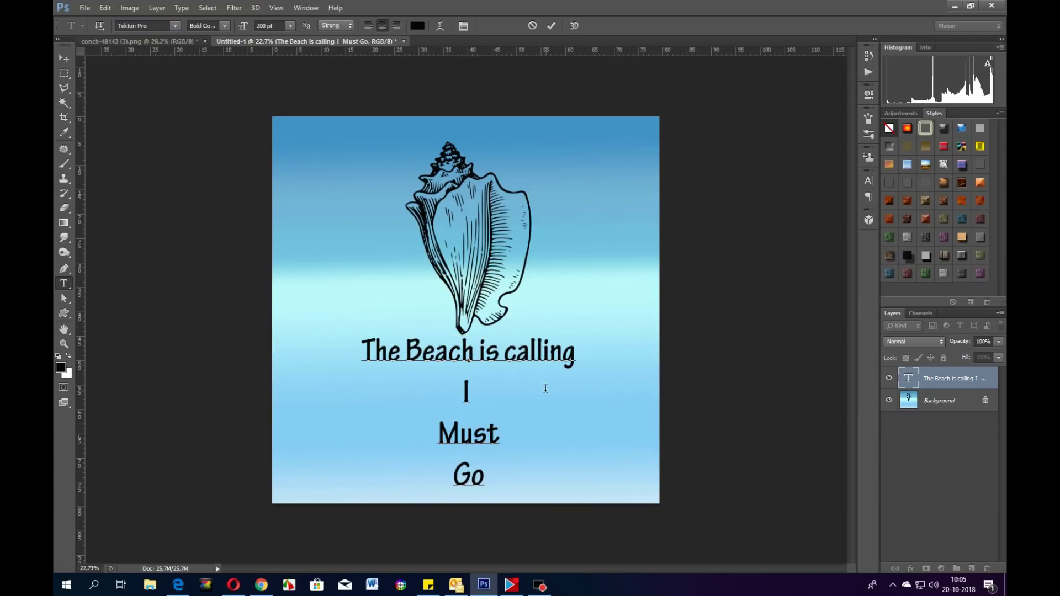
Set the font size of the whole four-line caption to 180 pt
left_click_drag(490, 480, 343, 338)
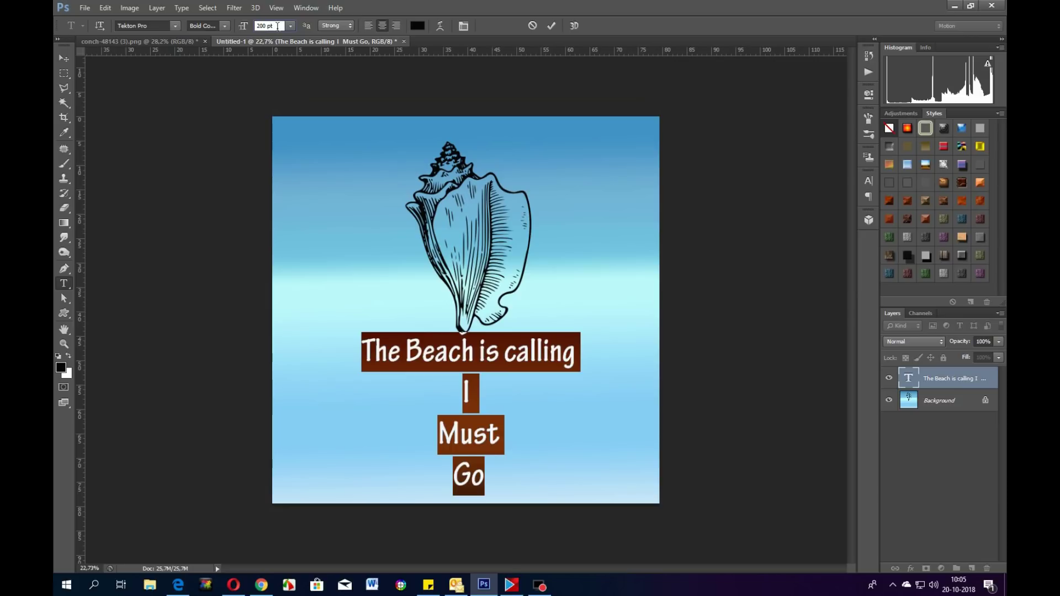
type("180")
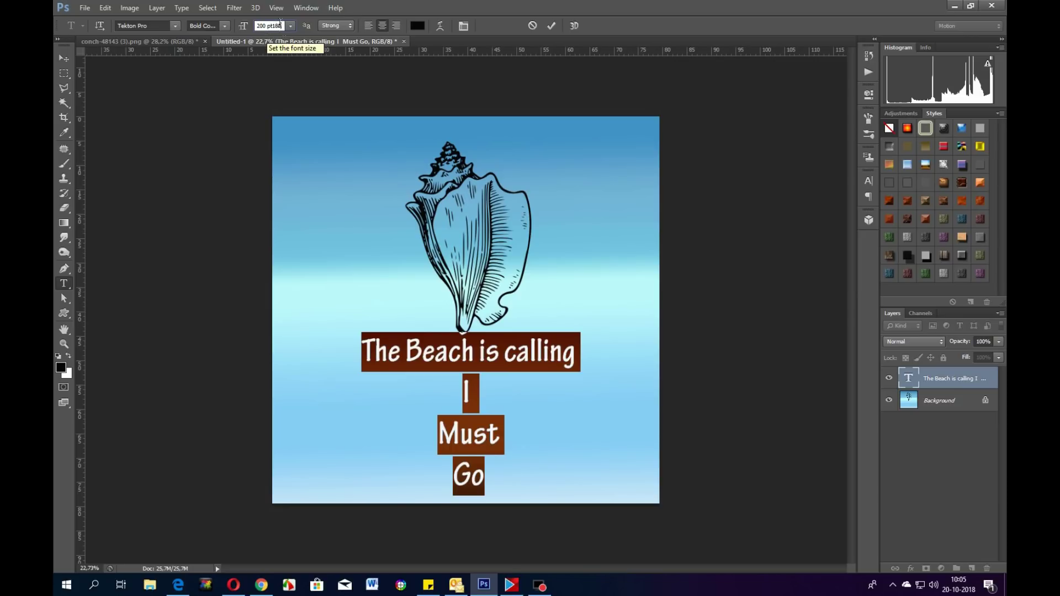
left_click(241, 26)
key("Return")
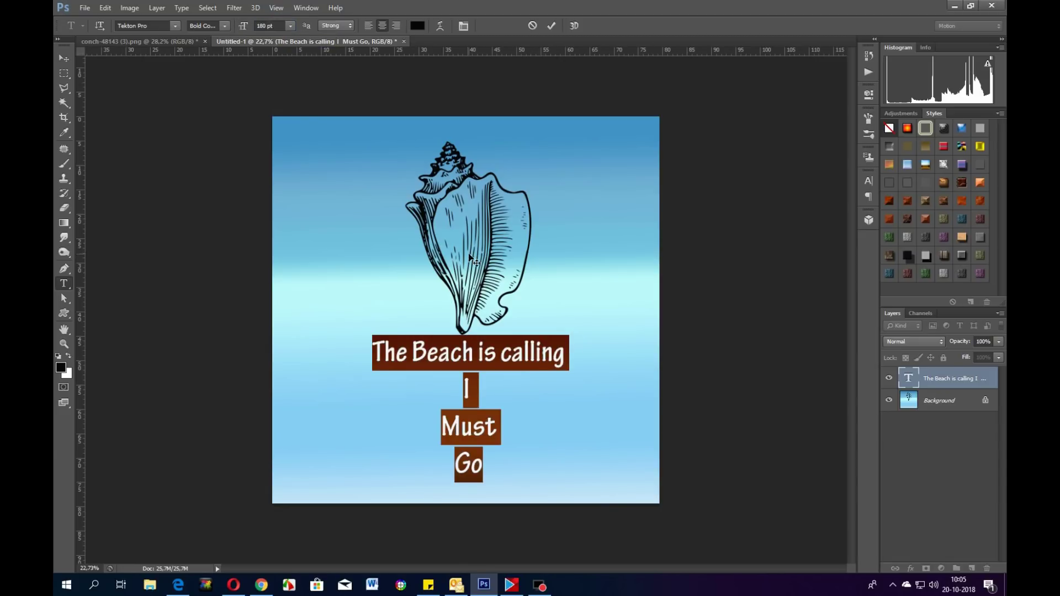
left_click(572, 355)
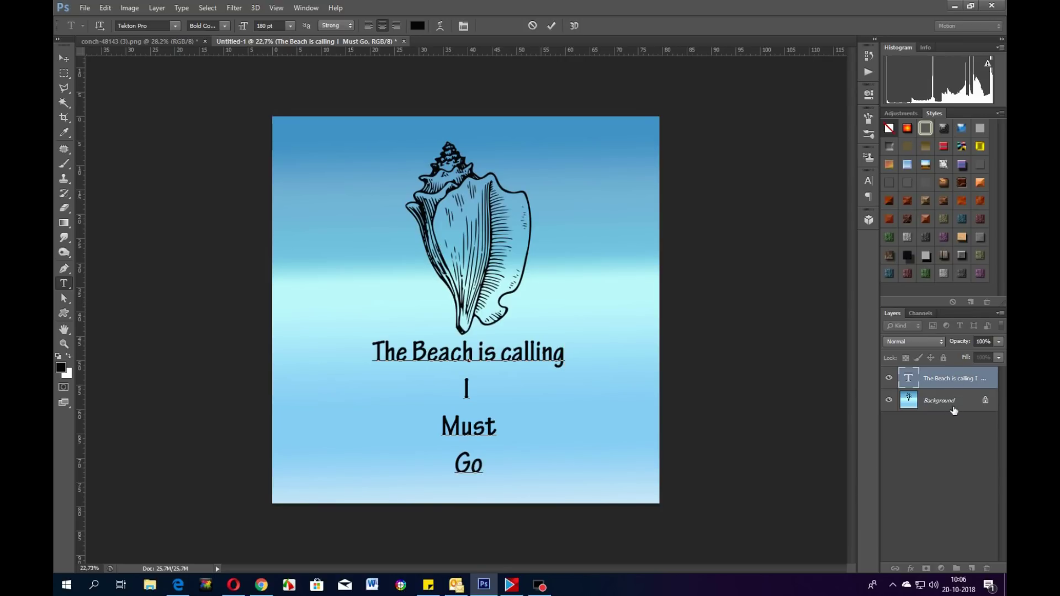
Add a Stroke effect to the caption's text layer through its blending options
left_click(943, 379)
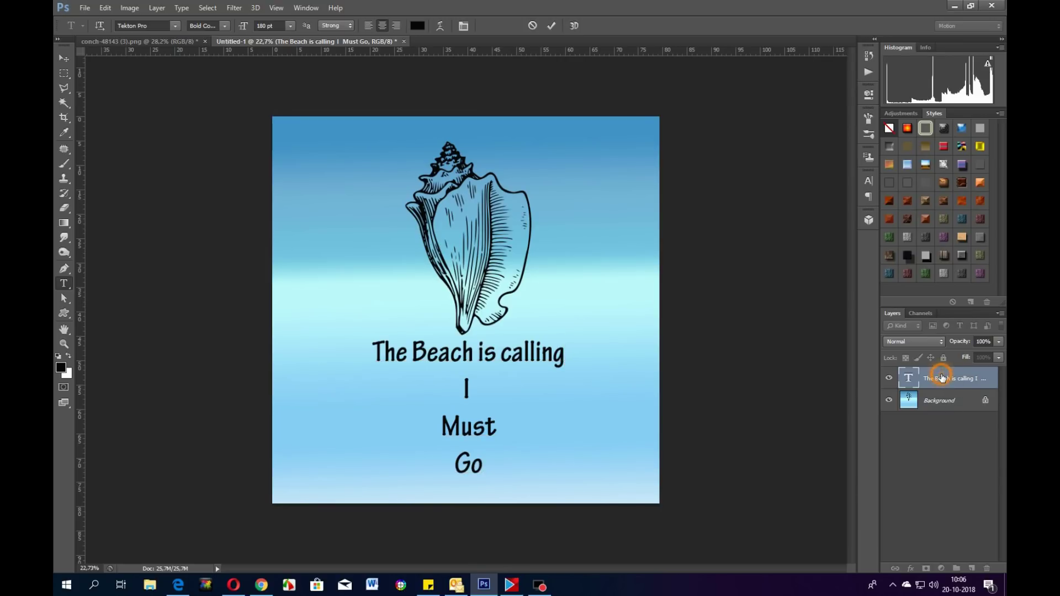
right_click(943, 378)
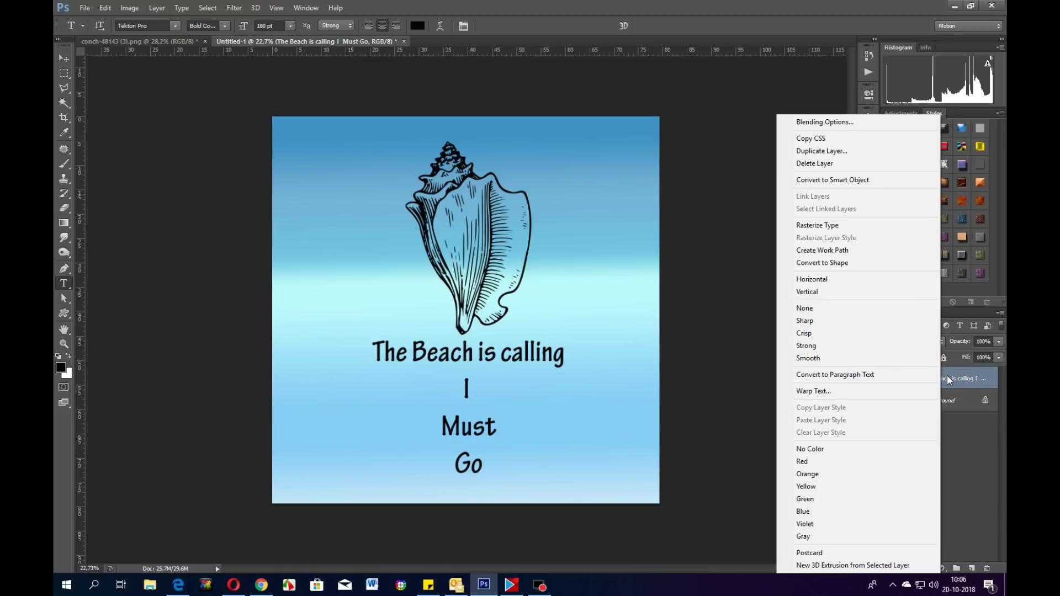
left_click(839, 126)
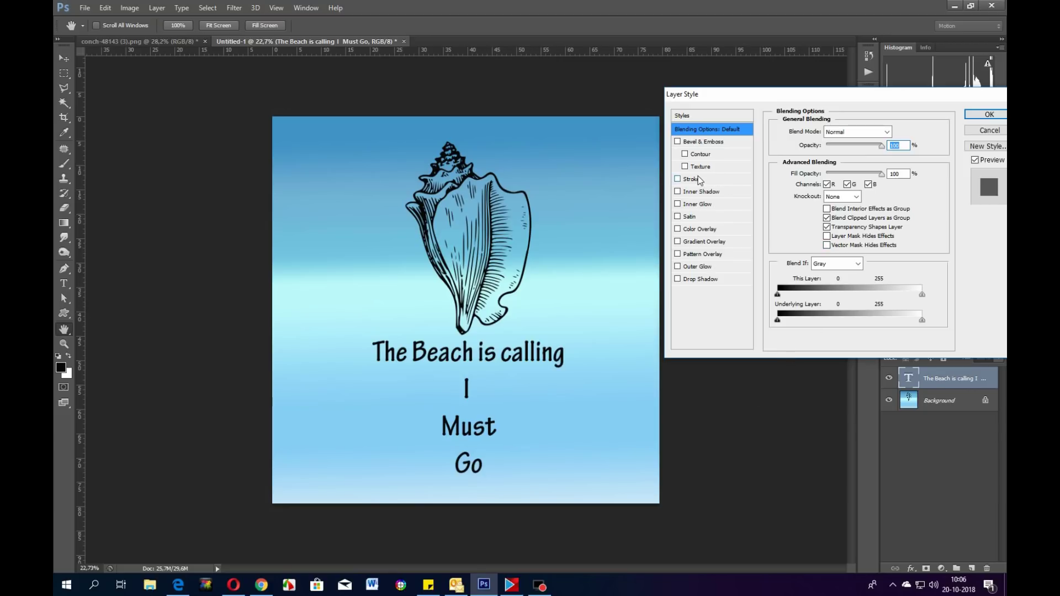
left_click(692, 181)
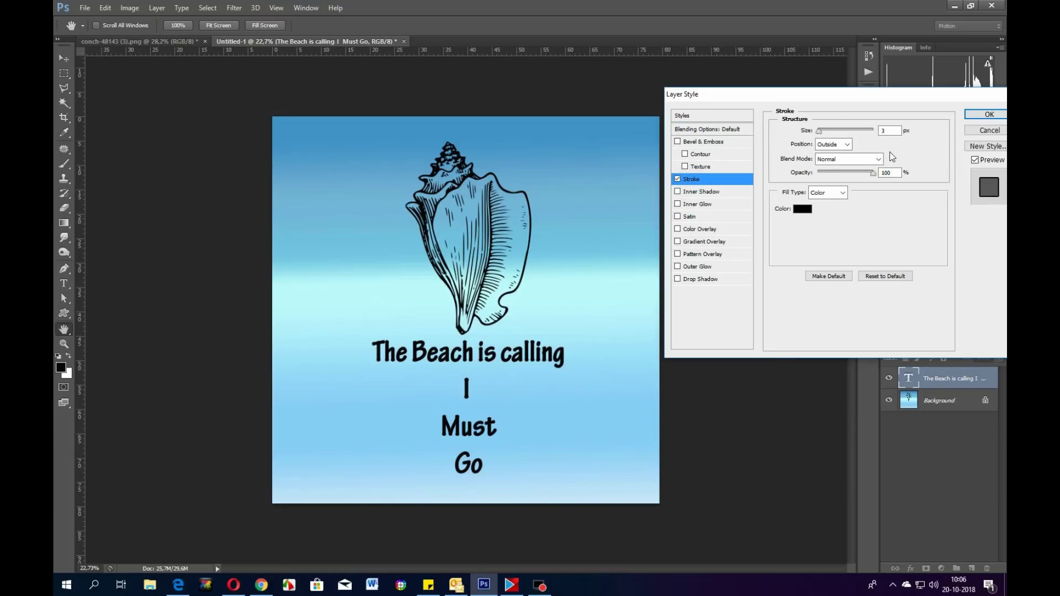
Set the caption's stroke colour to bright green with a hue of 127°
left_click(805, 210)
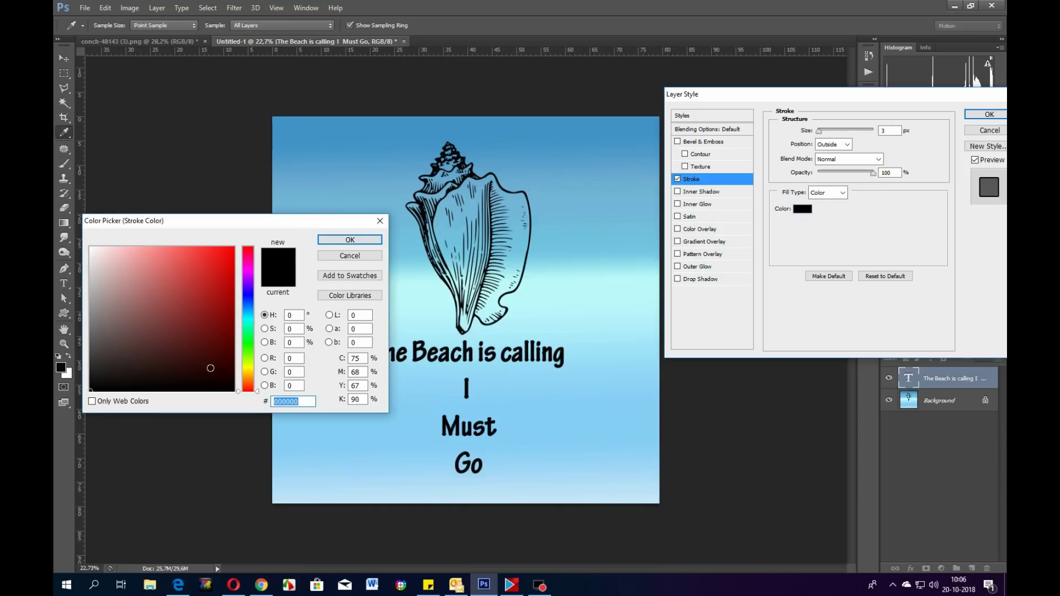
left_click(249, 341)
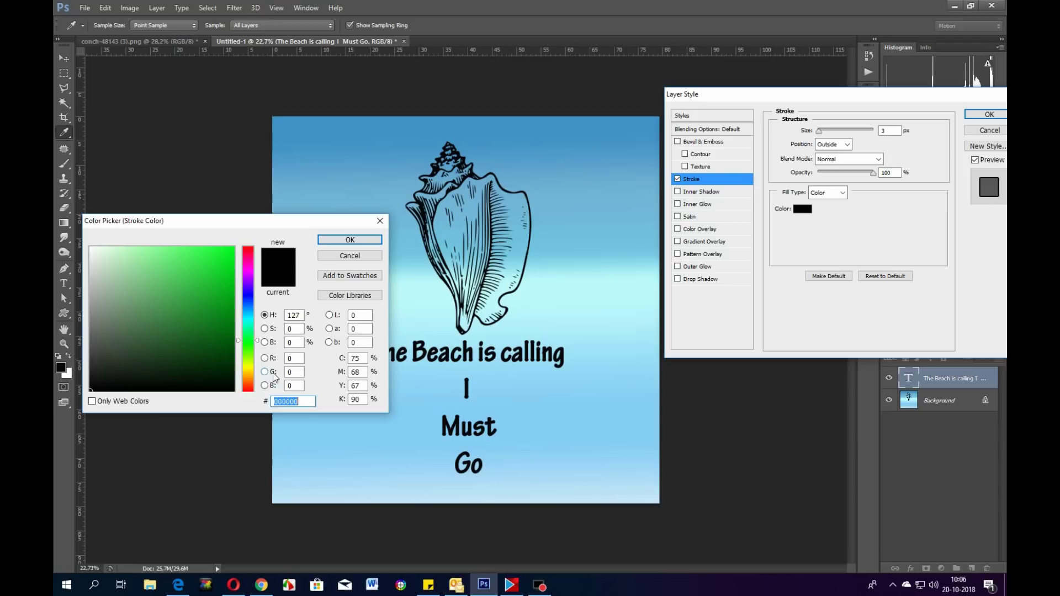
left_click(233, 248)
left_click(350, 240)
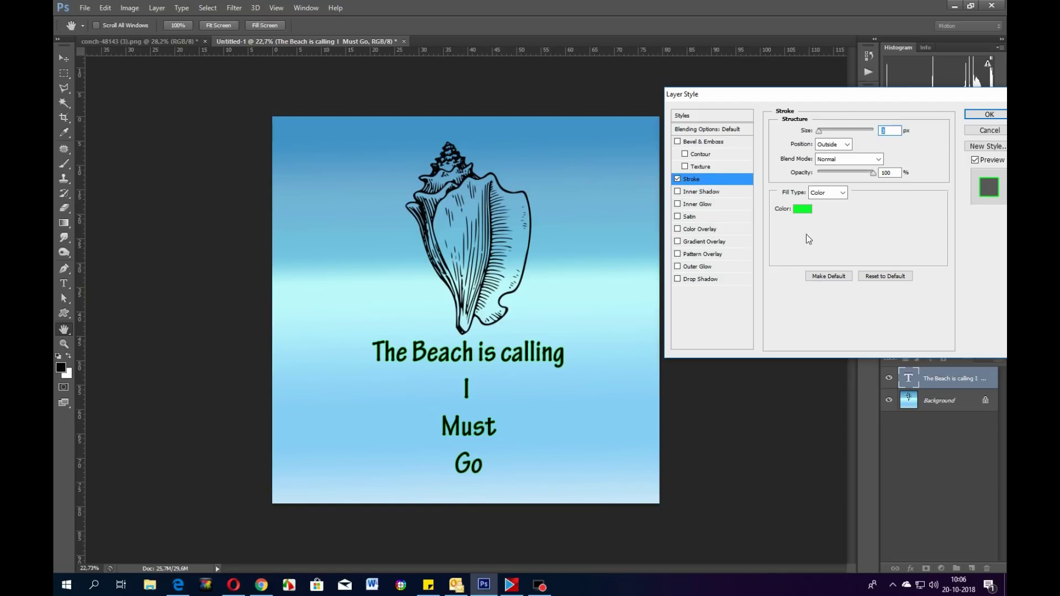
Set the caption's stroke colour to near-white, #fbfcfb
left_click(804, 209)
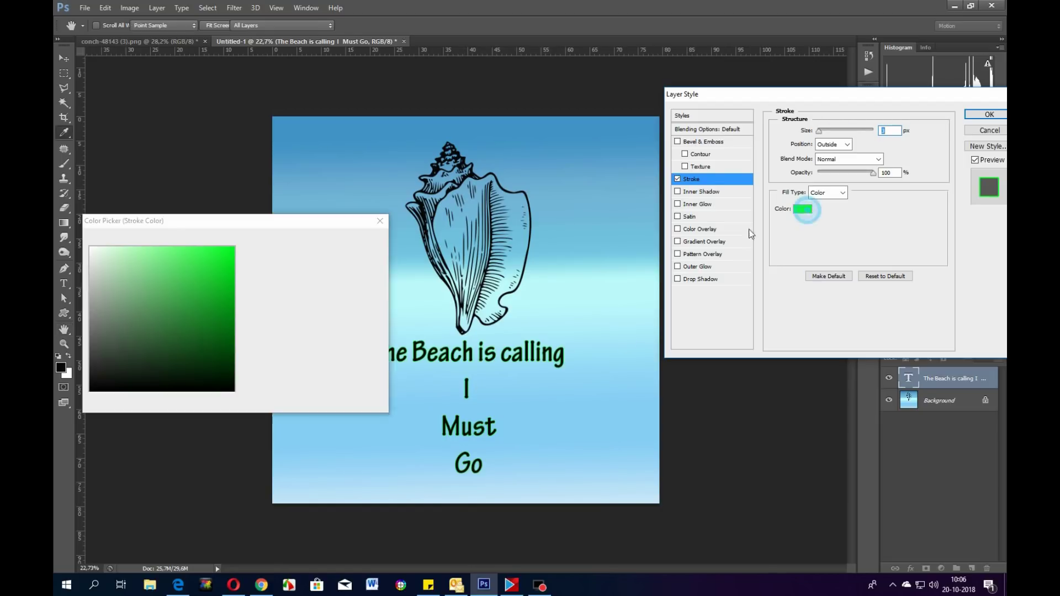
left_click(91, 249)
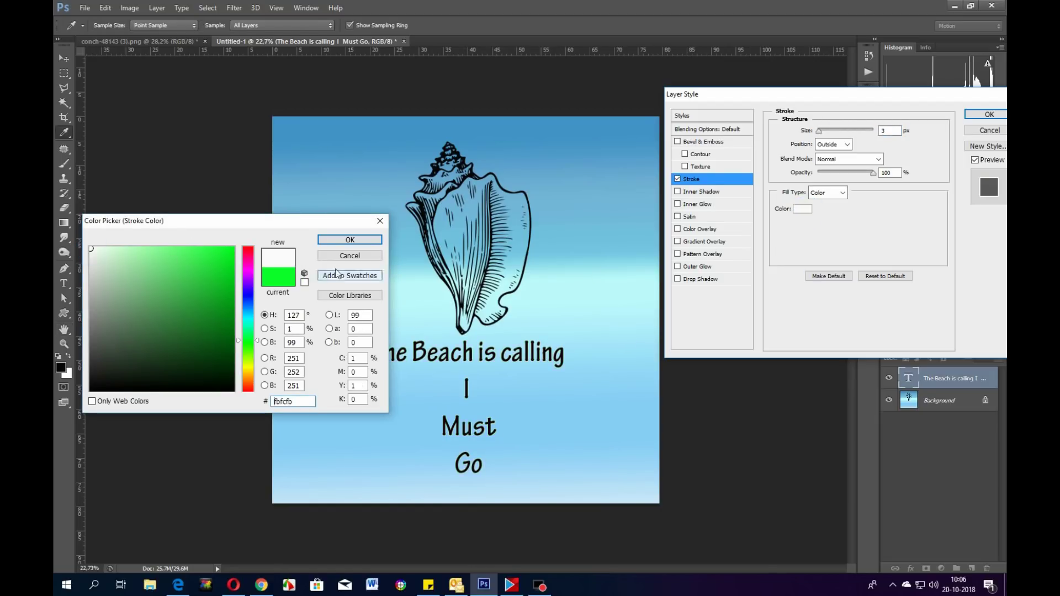
left_click(349, 239)
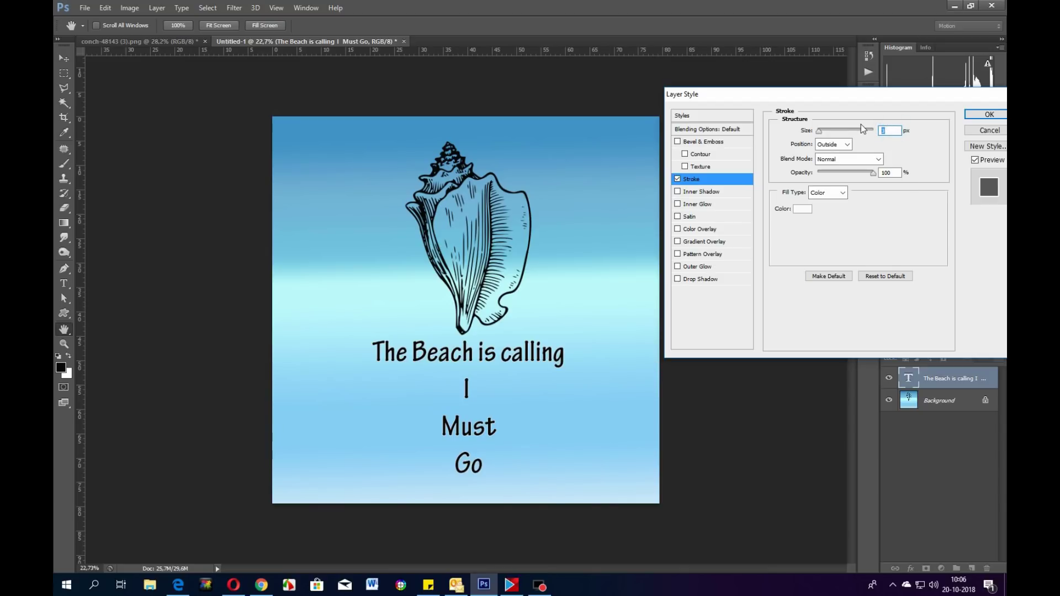
Try stroke sizes of 9 px and 30 px on the caption, and set the size to 5 px
type("9")
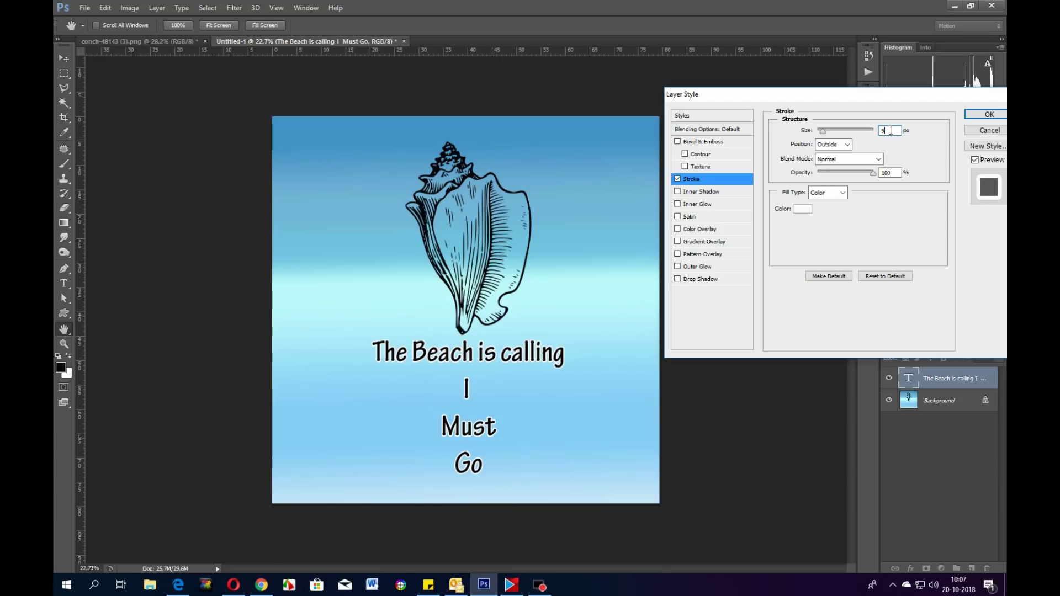
type("30")
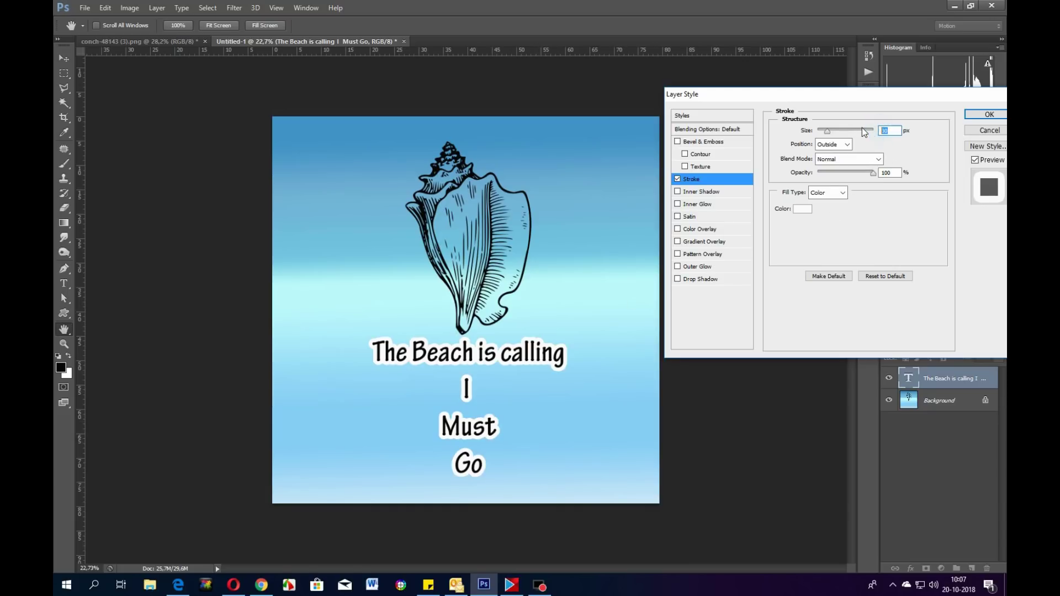
type("5")
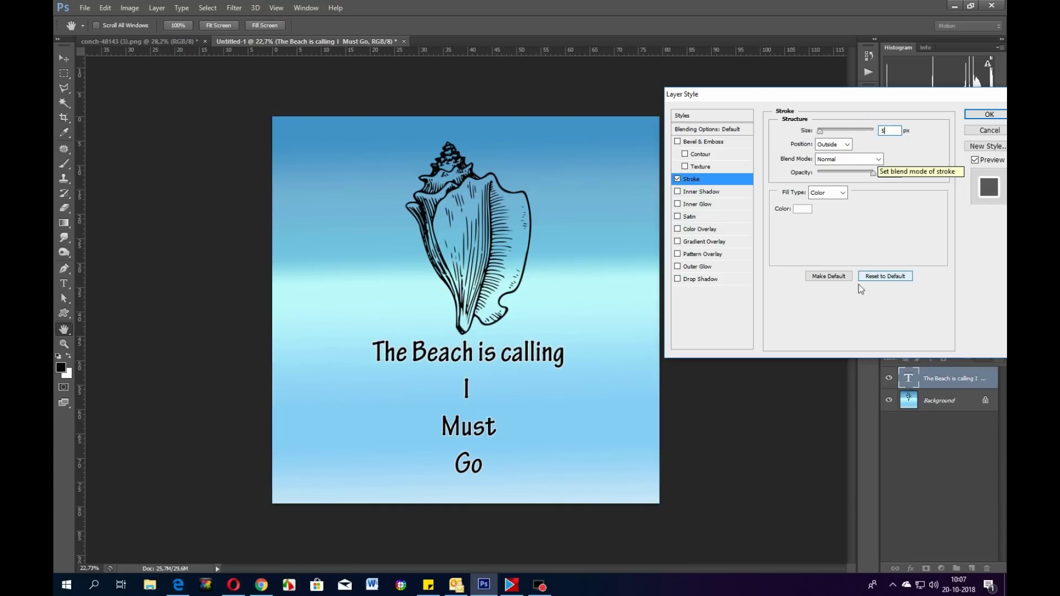
Add a drop shadow to the caption with distance 11 px, spread 14 %, size 38 px and dark blue colour #021858, and apply the layer style
left_click(700, 279)
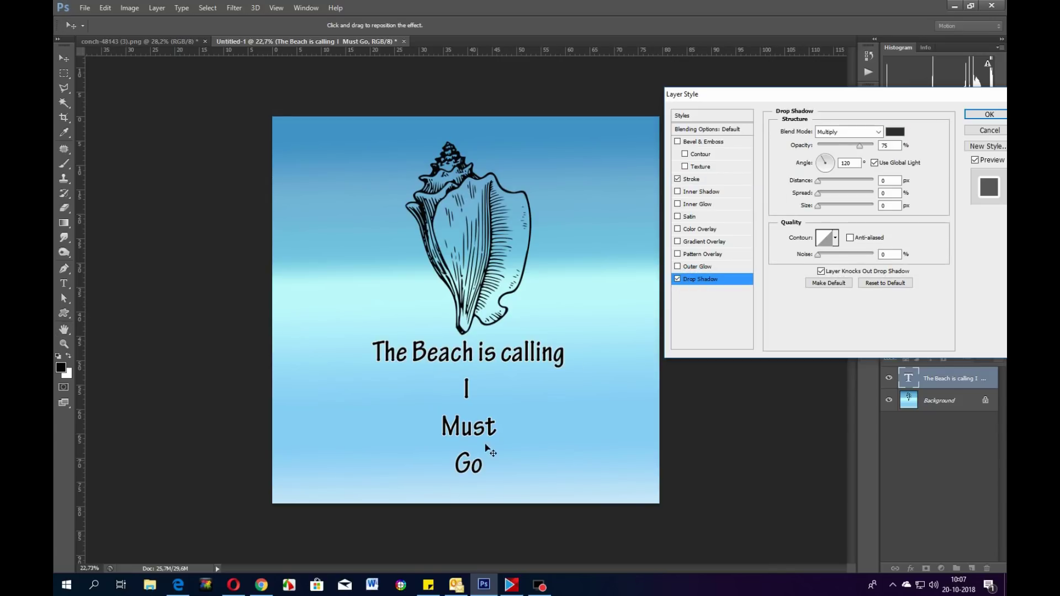
left_click_drag(819, 180, 827, 207)
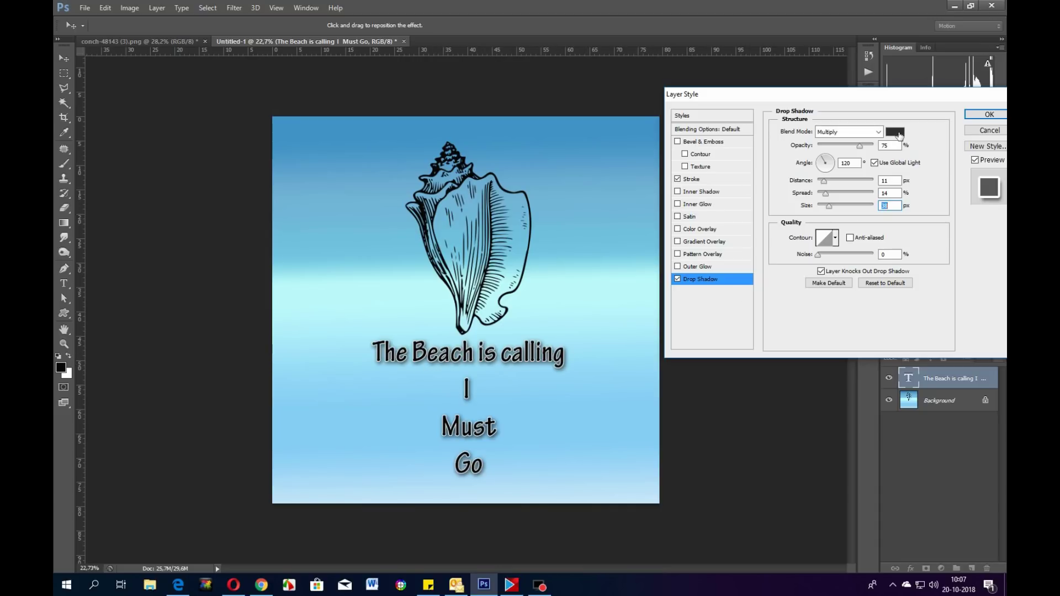
left_click(899, 135)
left_click(246, 301)
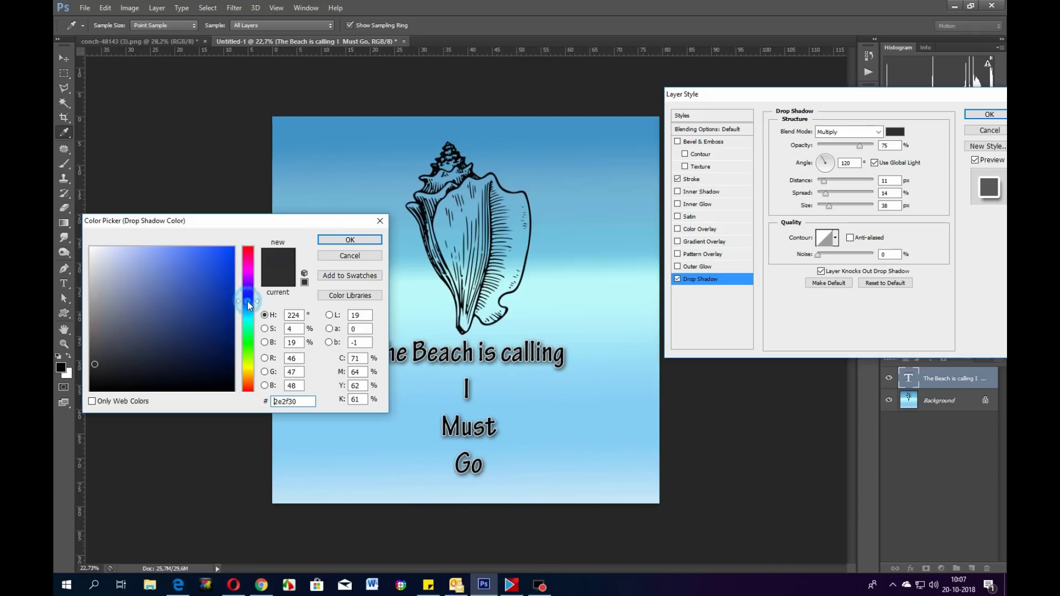
left_click(230, 341)
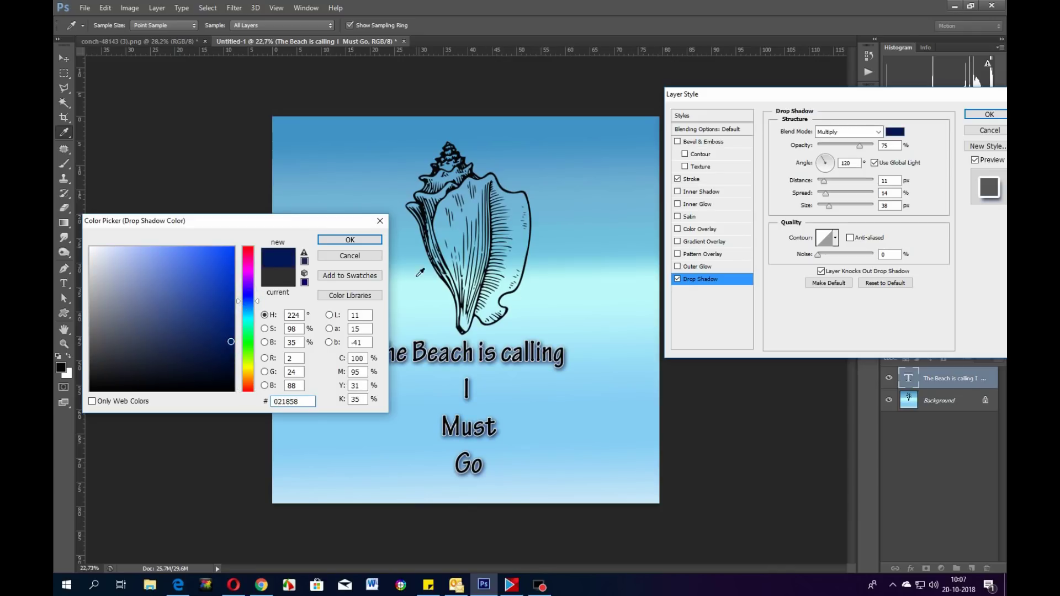
left_click(356, 244)
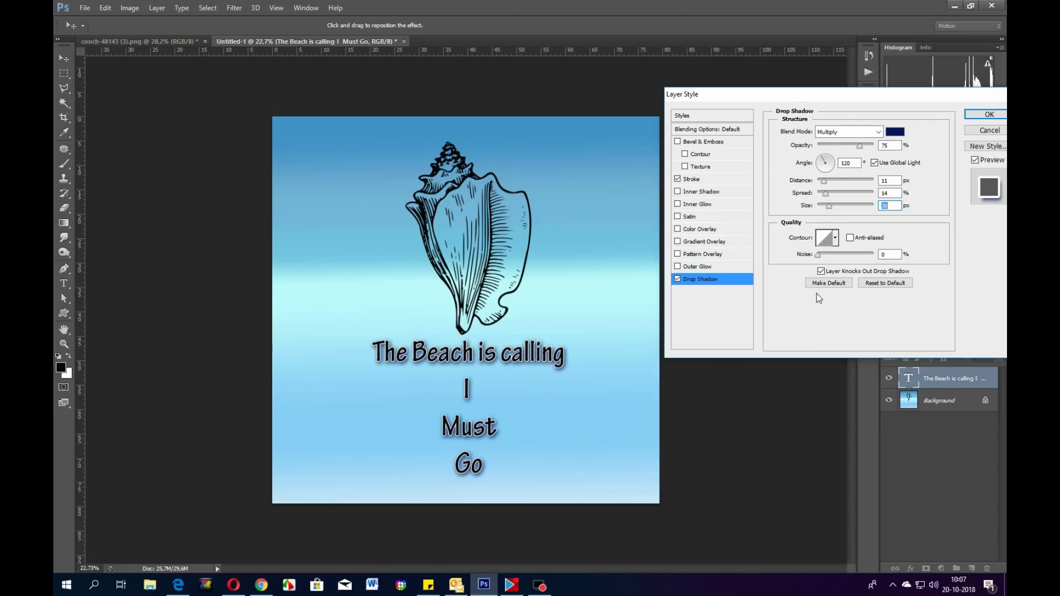
left_click(988, 115)
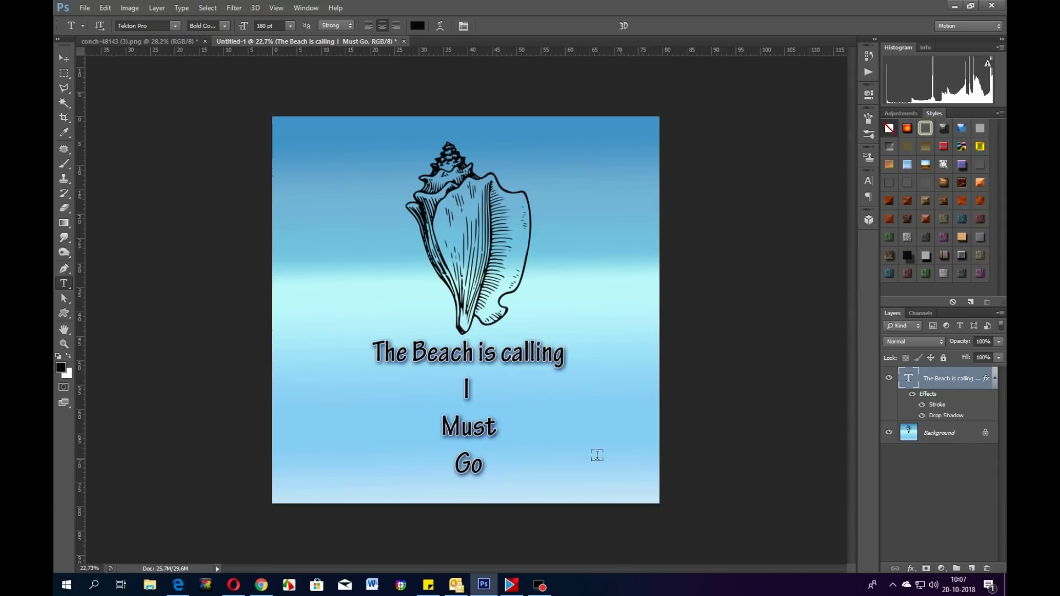
Crop the design to portrait format by trimming both sides close to the caption while keeping the full height
left_click(64, 119)
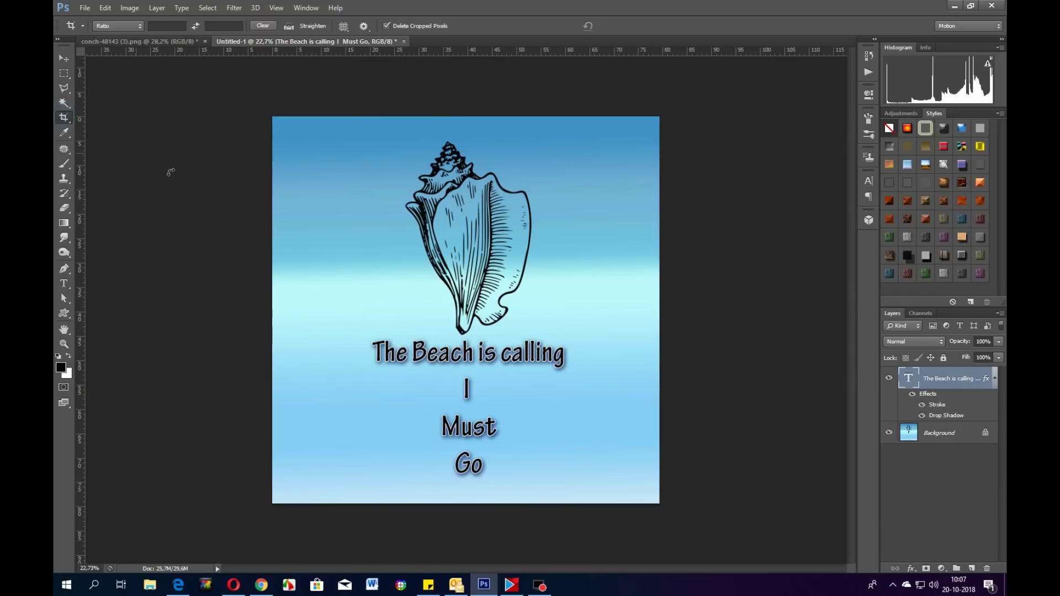
left_click_drag(272, 309, 315, 310)
left_click_drag(620, 313, 584, 311)
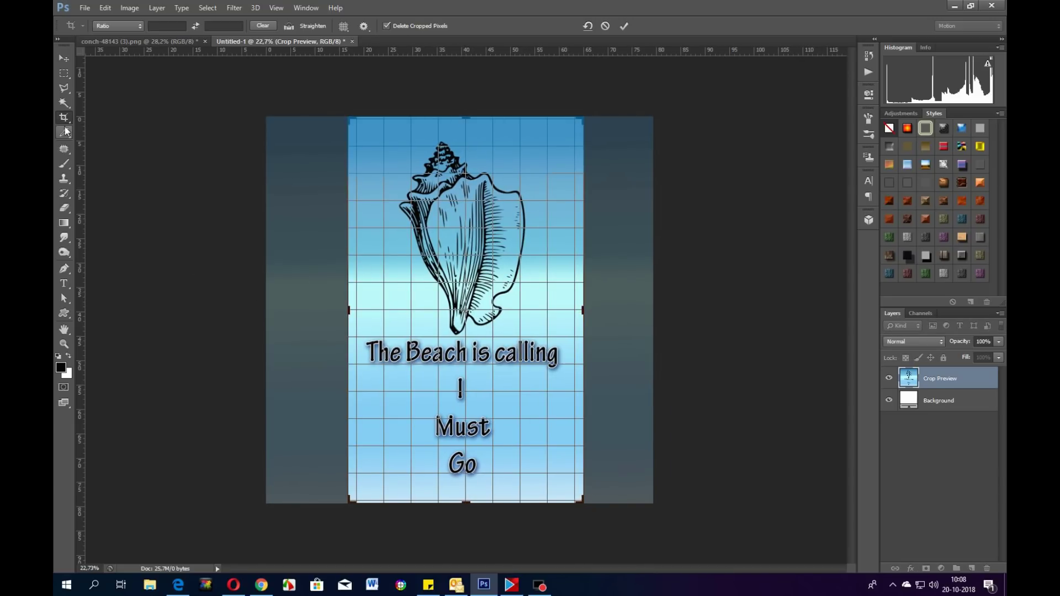
left_click(64, 58)
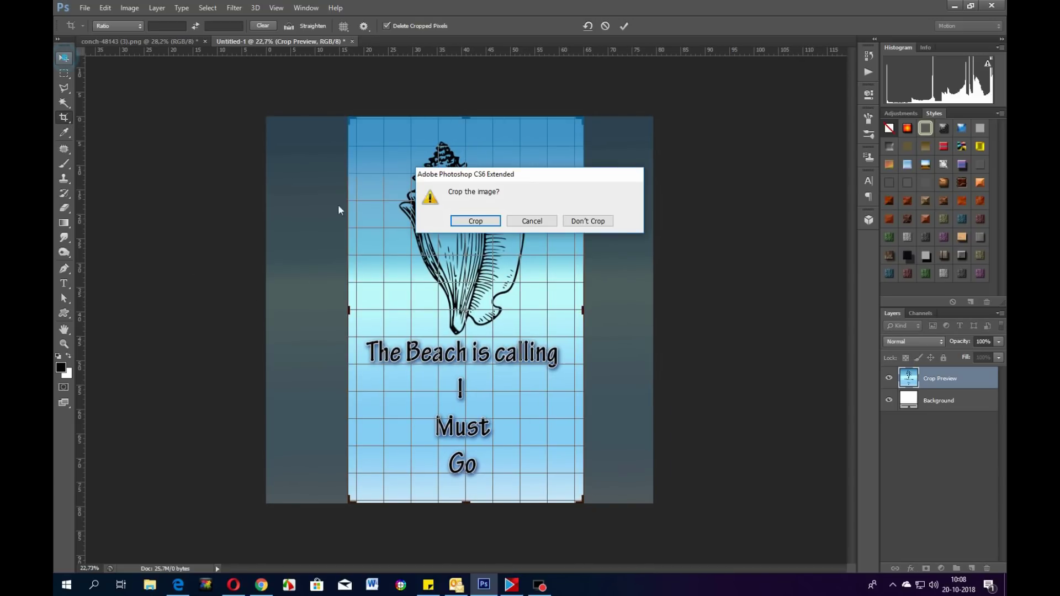
left_click(476, 221)
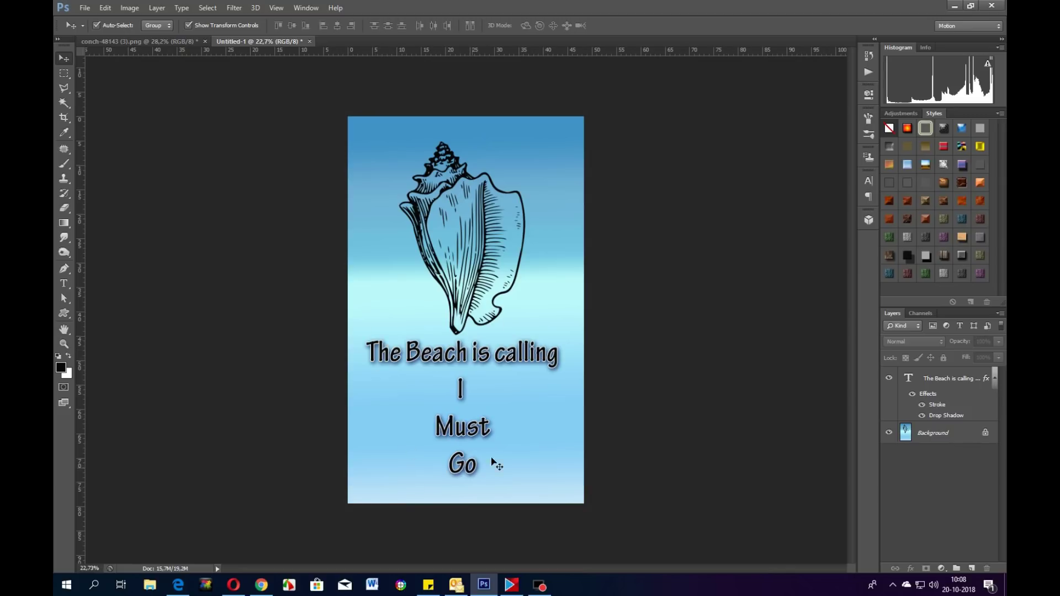
Select the Background layer and set the foreground colour to a dark blue with a hue of 241°
left_click(949, 435)
left_click(60, 367)
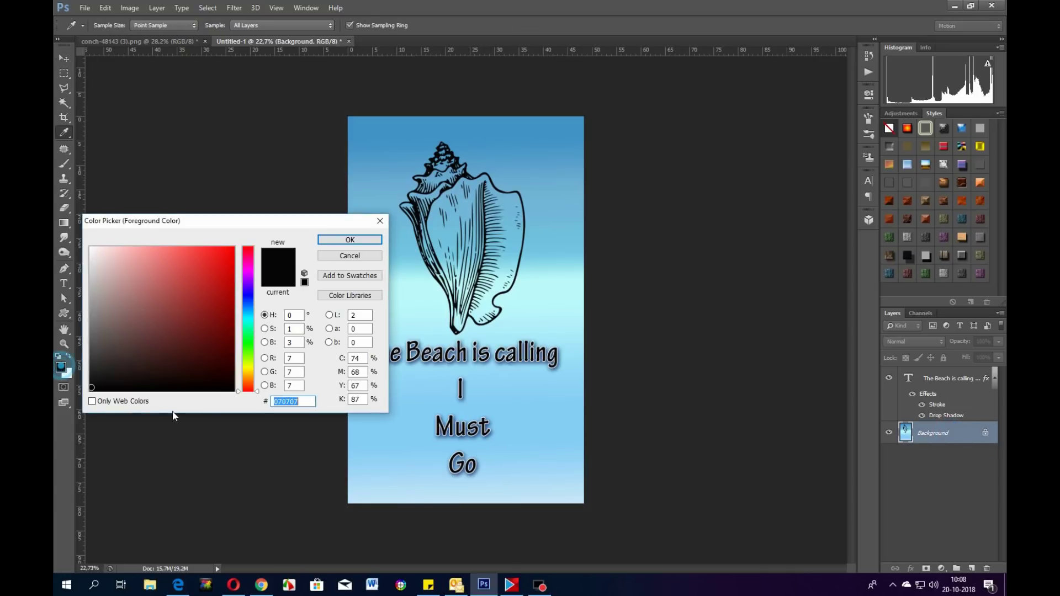
left_click(247, 294)
left_click(219, 311)
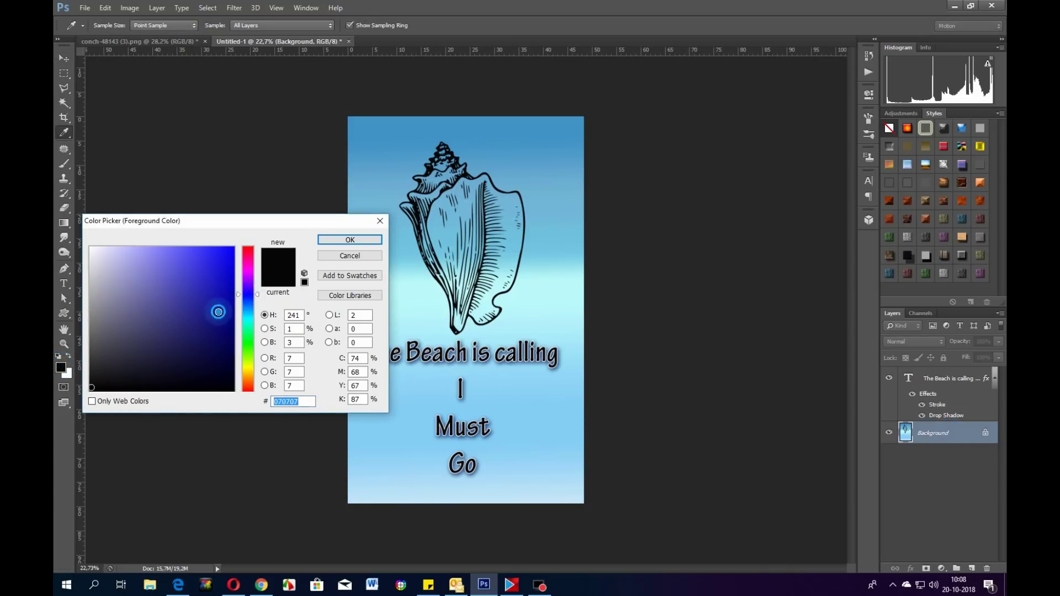
left_click(350, 239)
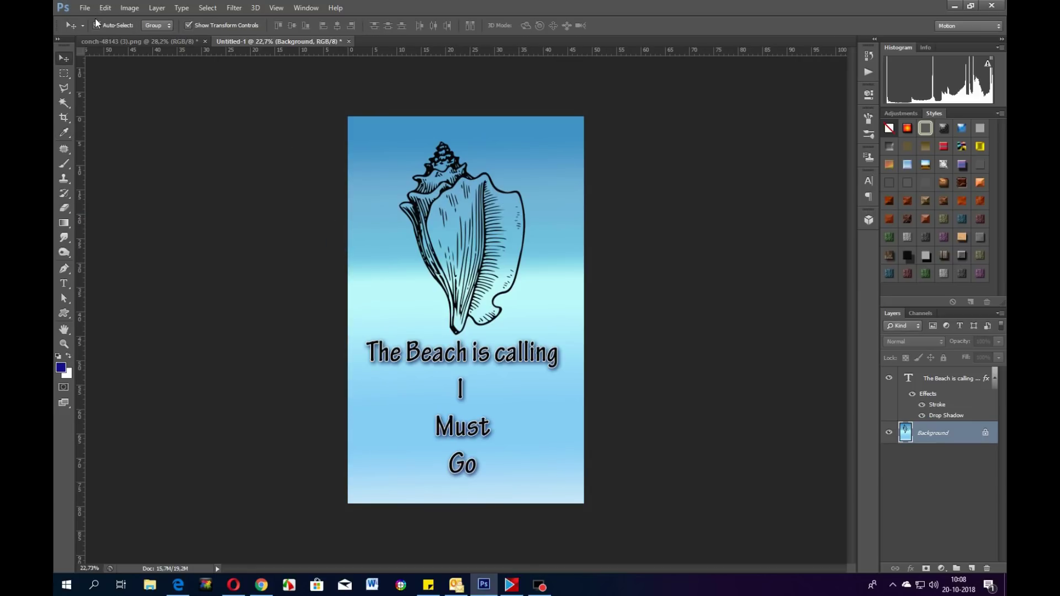
Choose the 304 px flying-birds brush, enlarge it to 1200 px, and stamp birds around the shell and the caption
left_click(64, 165)
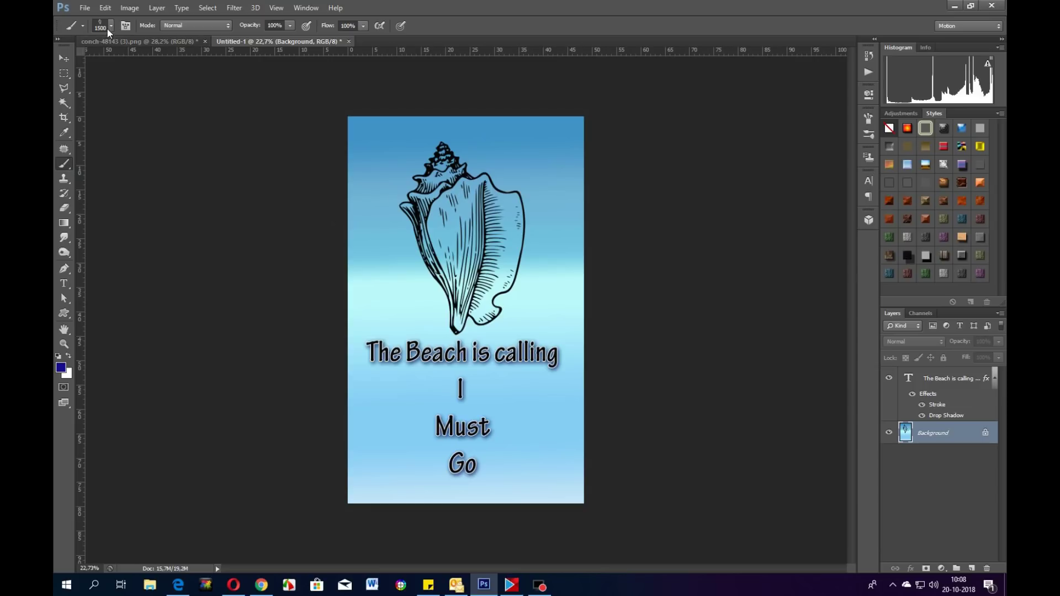
left_click(111, 25)
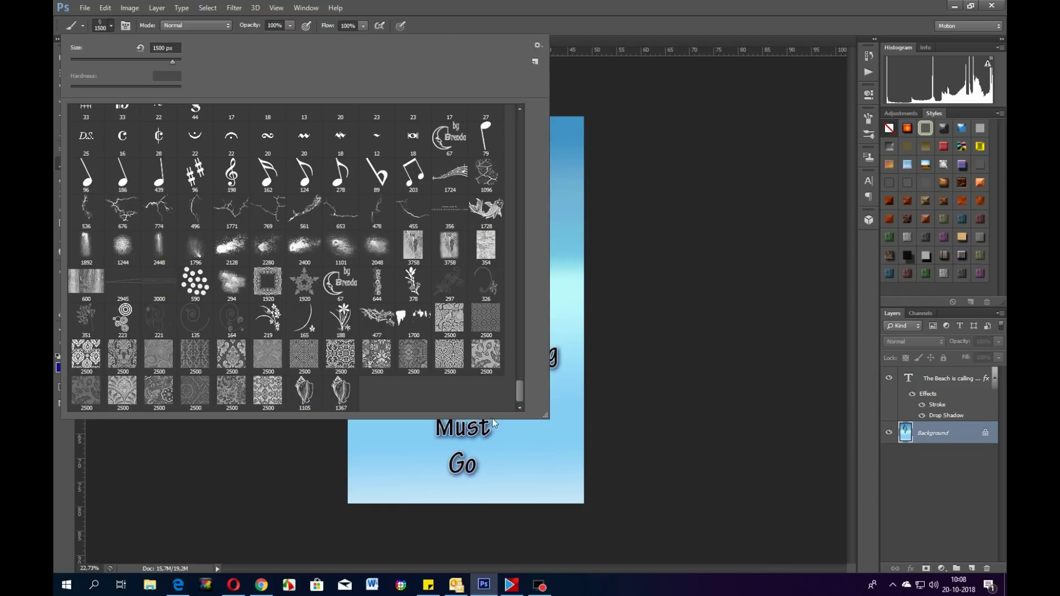
mouse_move(518, 390)
left_mouse_down()
mouse_move(517, 343)
mouse_move(518, 354)
left_mouse_up()
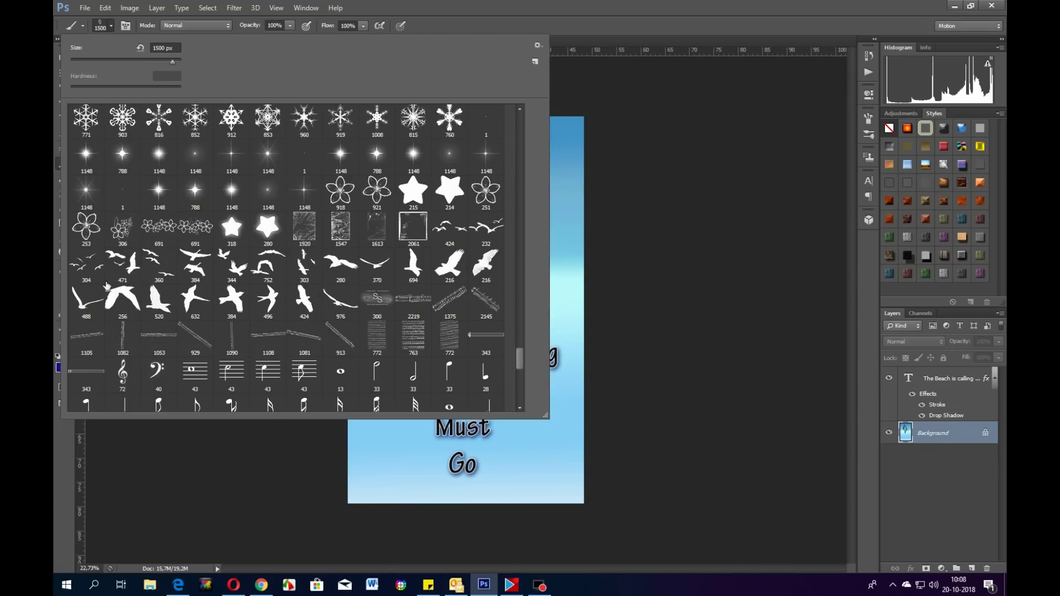
left_click(86, 263)
left_click(175, 487)
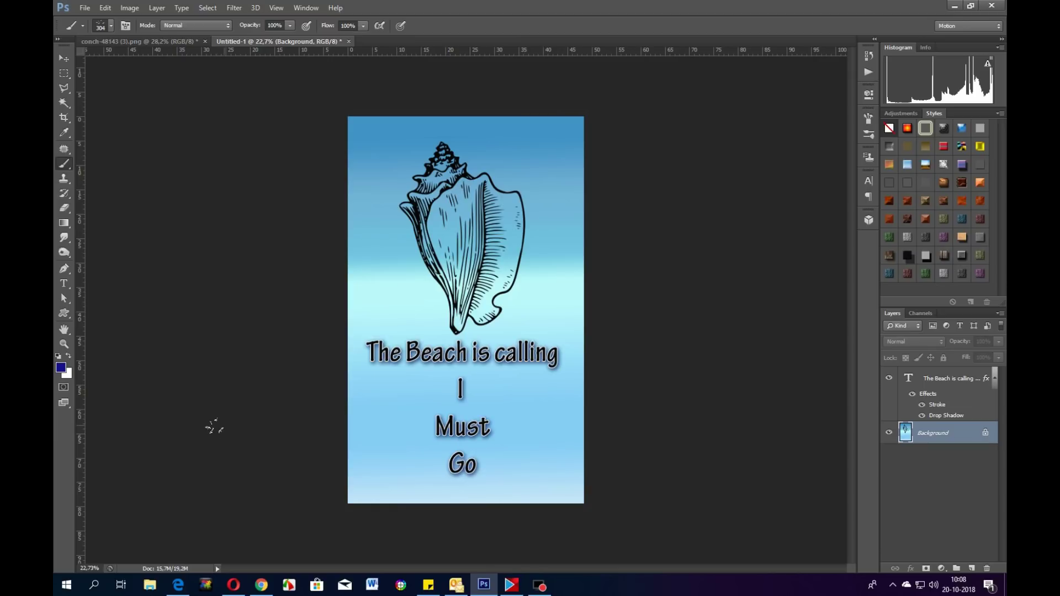
key("bracketright")
key("bracketright")
left_click(491, 177)
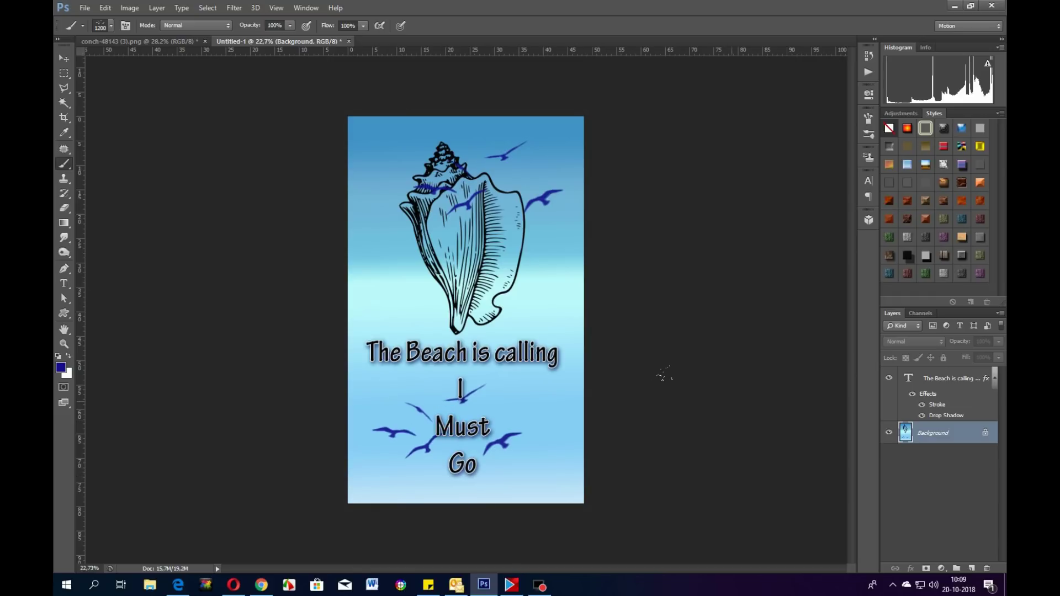
Undo all the bird stamps on the Background layer
key("ctrl+alt+z")
key("ctrl+alt+z")
key("ctrl+alt+z")
key("ctrl+alt+z")
key("ctrl+alt+z")
key("ctrl+alt+z")
key("ctrl+alt+z")
key("ctrl+alt+z")
key("ctrl+alt+z")
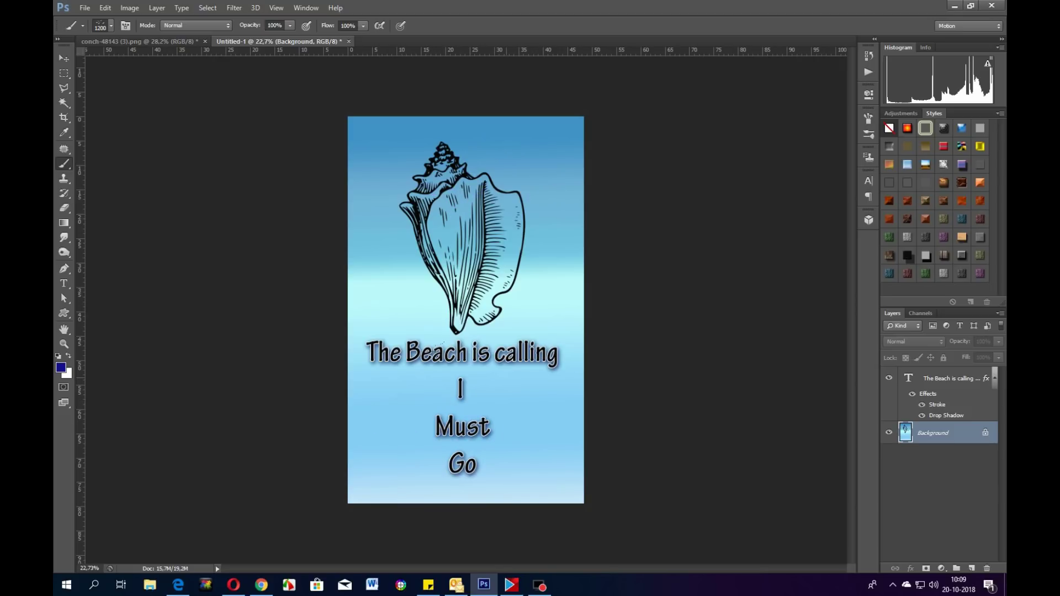
Choose the 2496 px grass brush and undo the stray grass stamp at the canvas's right edge
left_click(104, 28)
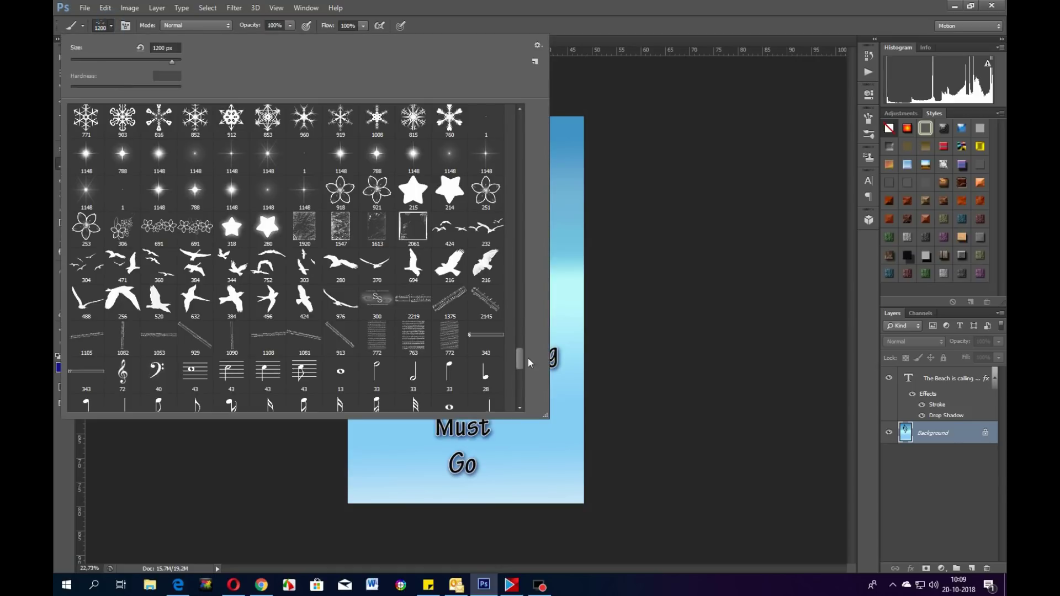
left_click_drag(521, 357, 518, 321)
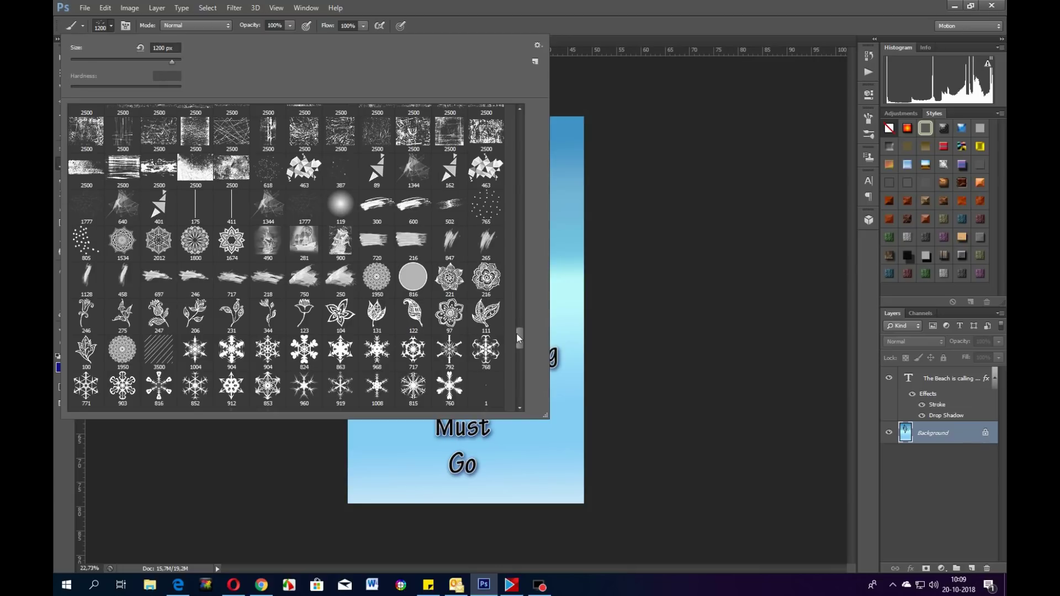
mouse_move(518, 341)
left_mouse_down()
mouse_move(512, 240)
mouse_move(508, 247)
left_mouse_up()
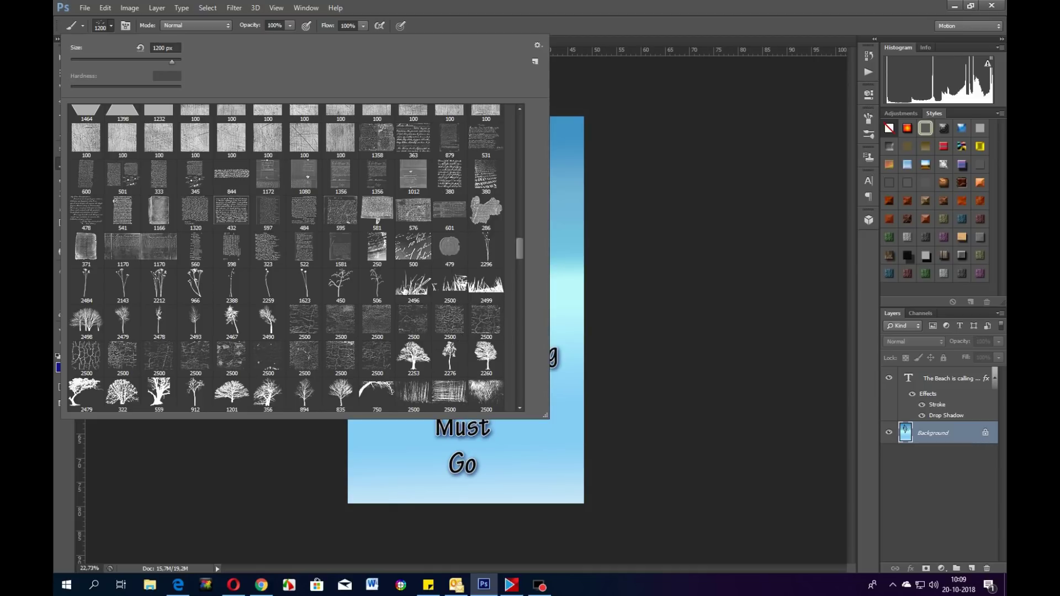
left_click(413, 284)
key("Return")
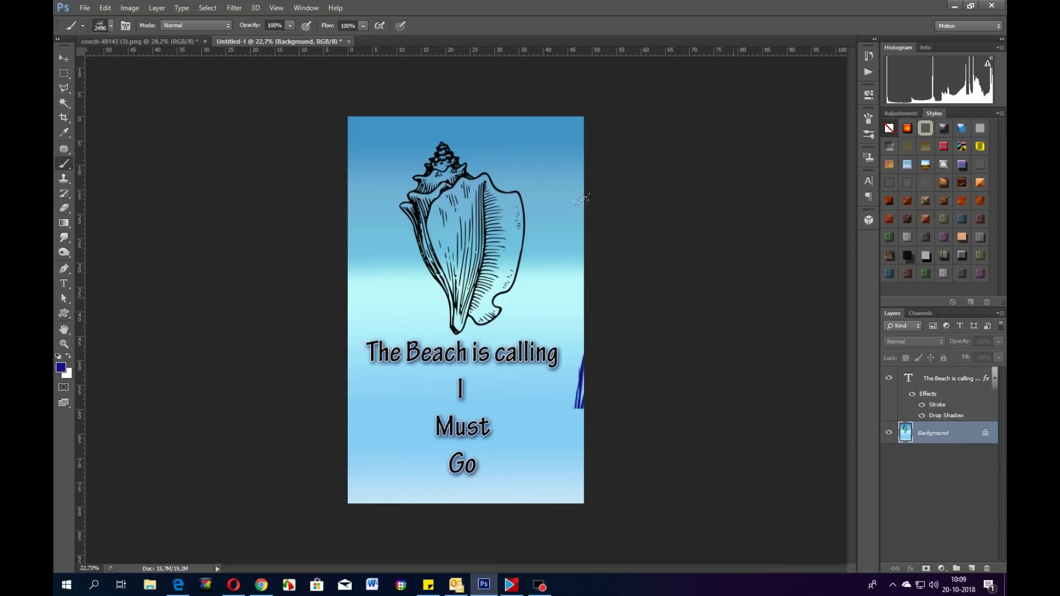
key("ctrl+z")
Reduce the grass brush to 900 px and stamp dark blue grass along the whole lower edge of the design
key("bracketleft")
key("bracketleft")
key("bracketleft")
key("bracketleft")
key("bracketleft")
key("bracketleft")
key("bracketleft")
left_click(489, 450)
left_click(396, 468)
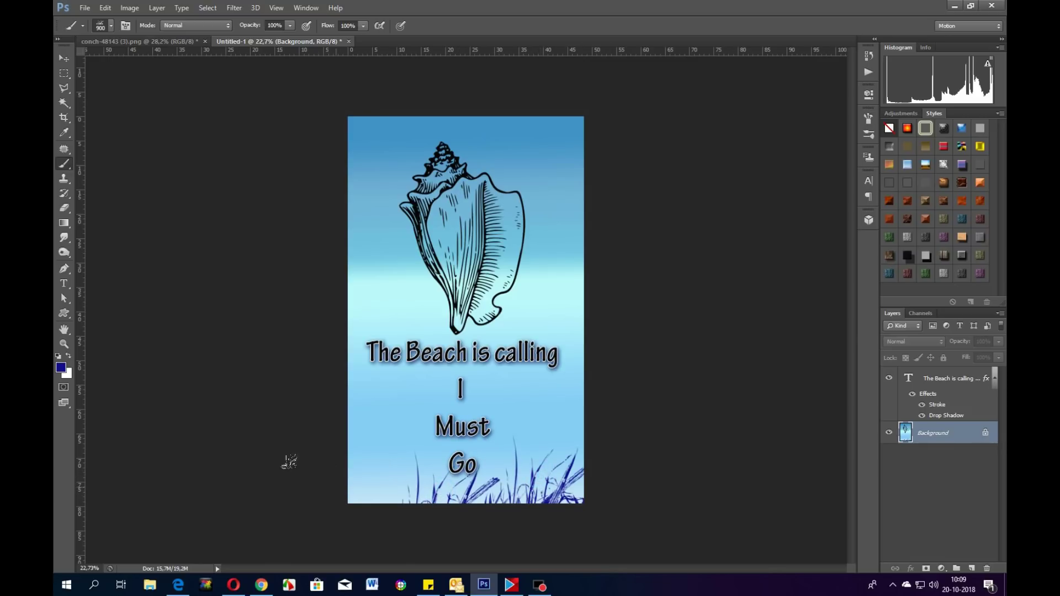
left_click(303, 461)
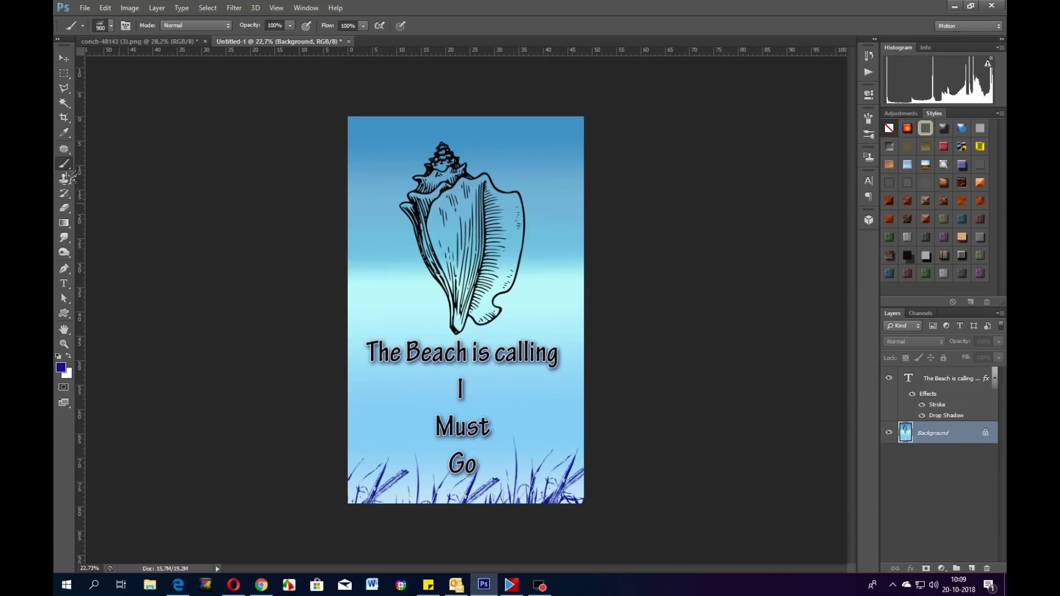
Undo the grass stamps along the lower edge of the design
key("ctrl+alt+z")
key("ctrl+alt+z")
key("ctrl+alt+z")
key("ctrl+alt+z")
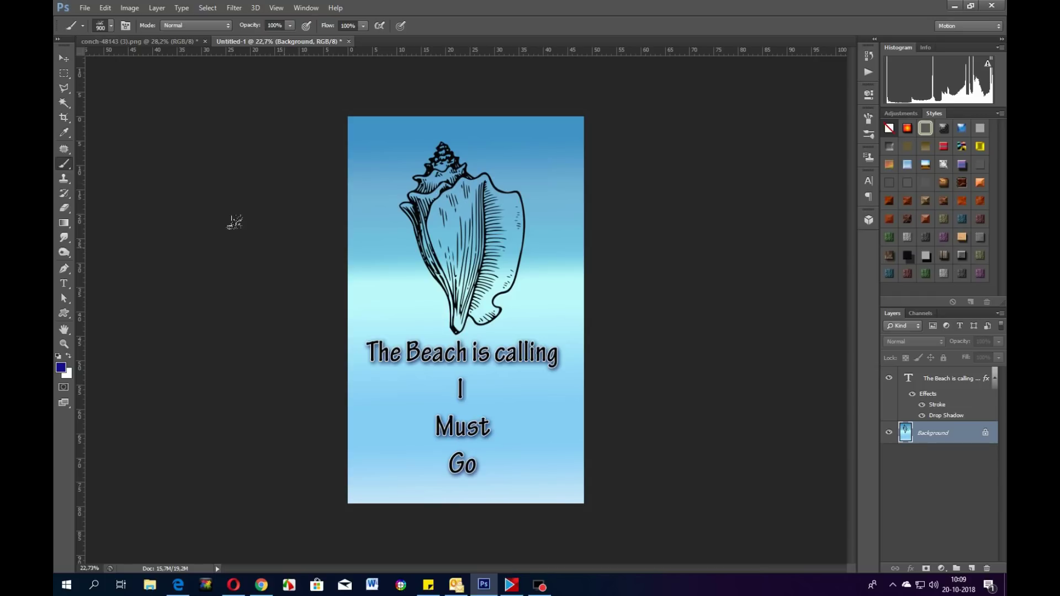
Switch to Pixabay in the Edge browser, open the account's own uploads (Mijn foto's), and look through the first page
left_click(178, 585)
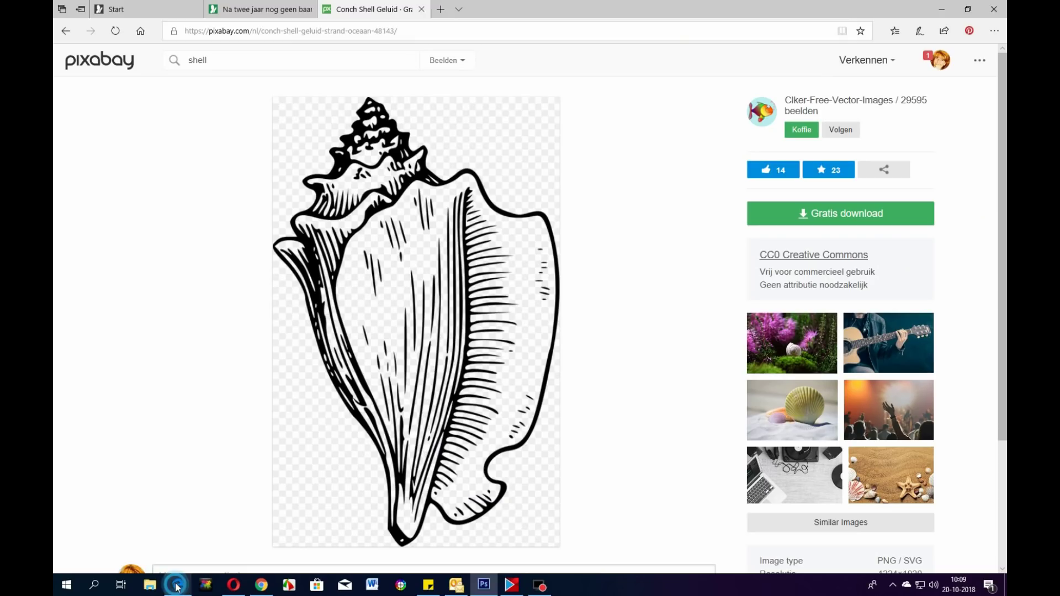
mouse_move(941, 63)
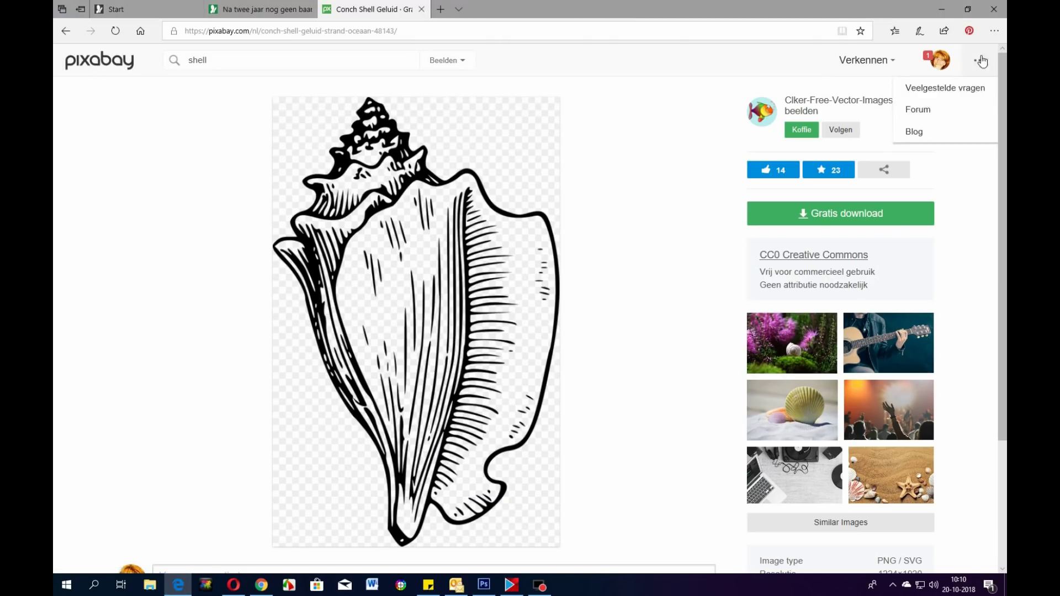
left_click(907, 89)
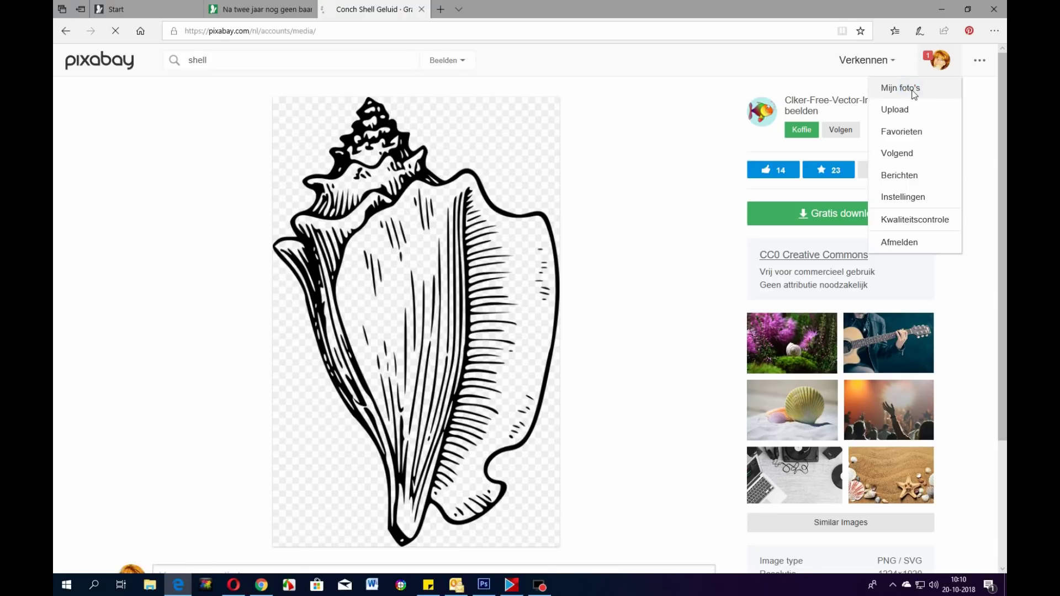
scroll(653, 301, "down", 5)
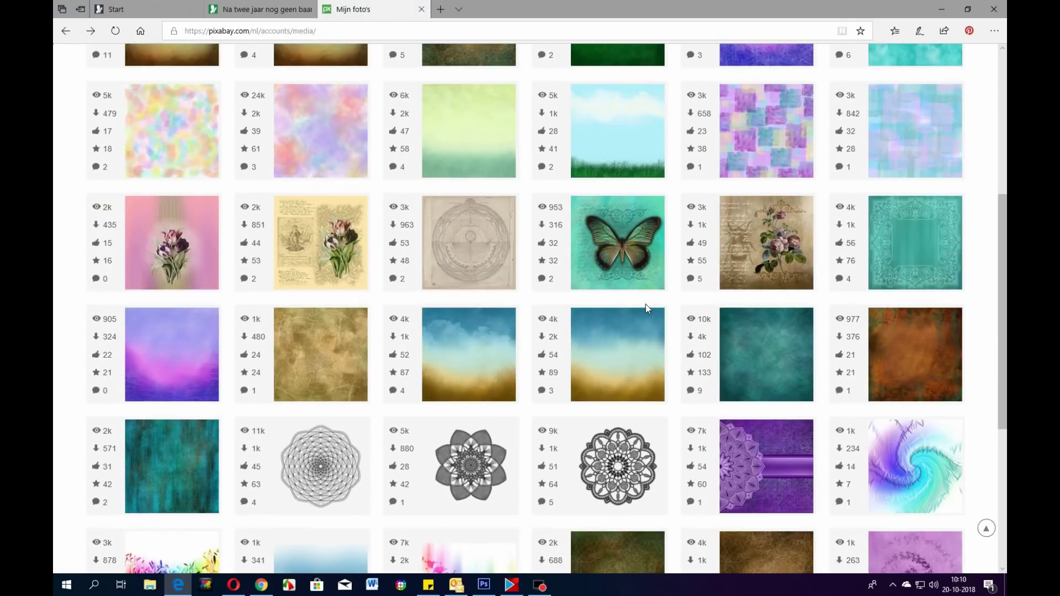
scroll(663, 312, "down", 5)
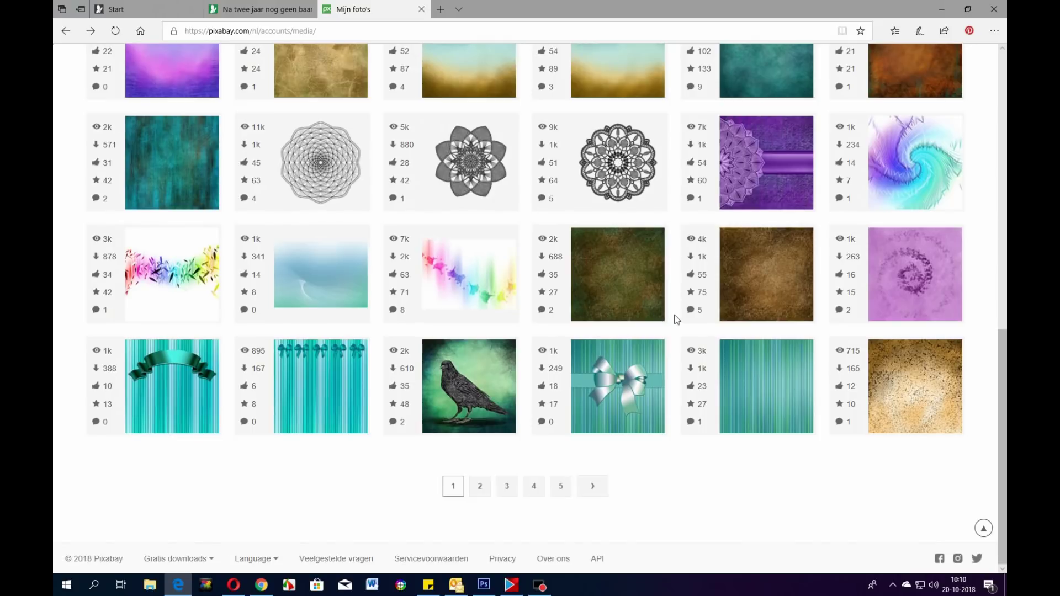
Look through pages 2 and 3 of the uploaded images for designs made with brushes
left_click(480, 486)
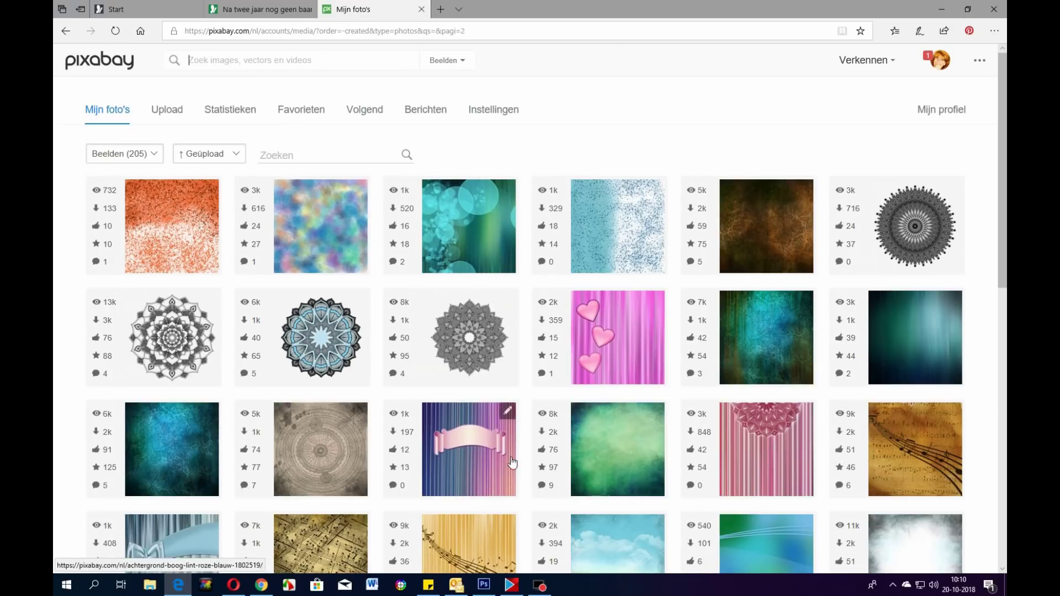
scroll(531, 434, "down", 4)
scroll(530, 434, "down", 5)
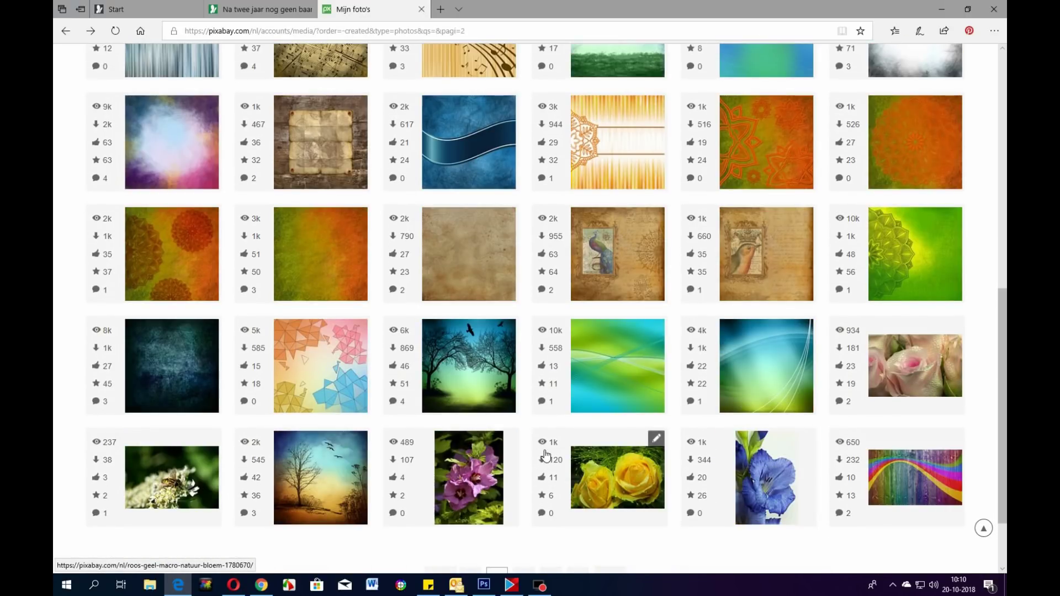
scroll(534, 439, "down", 1)
left_click(525, 487)
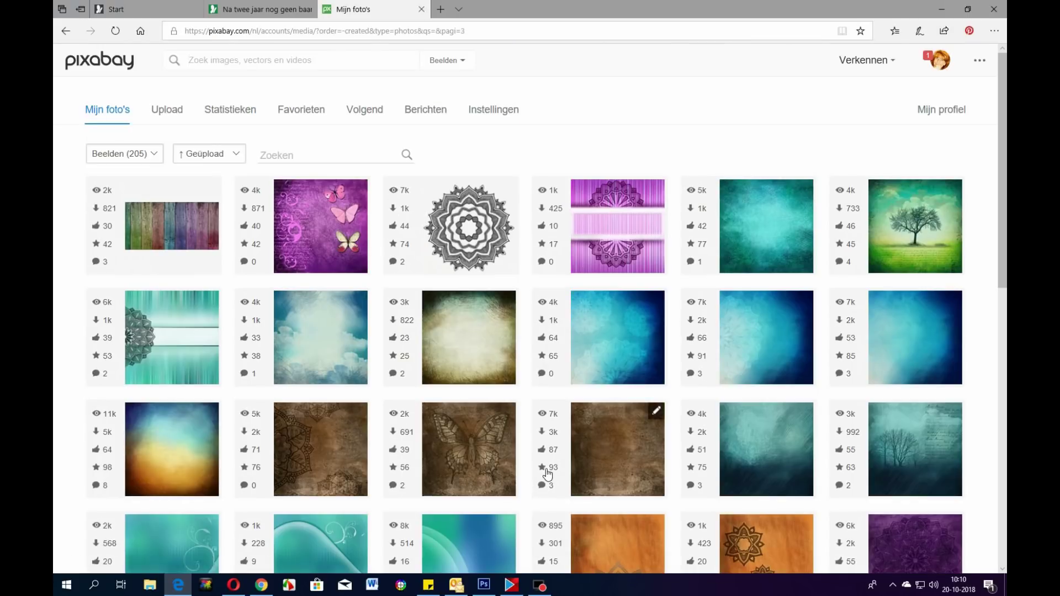
scroll(584, 428, "down", 3)
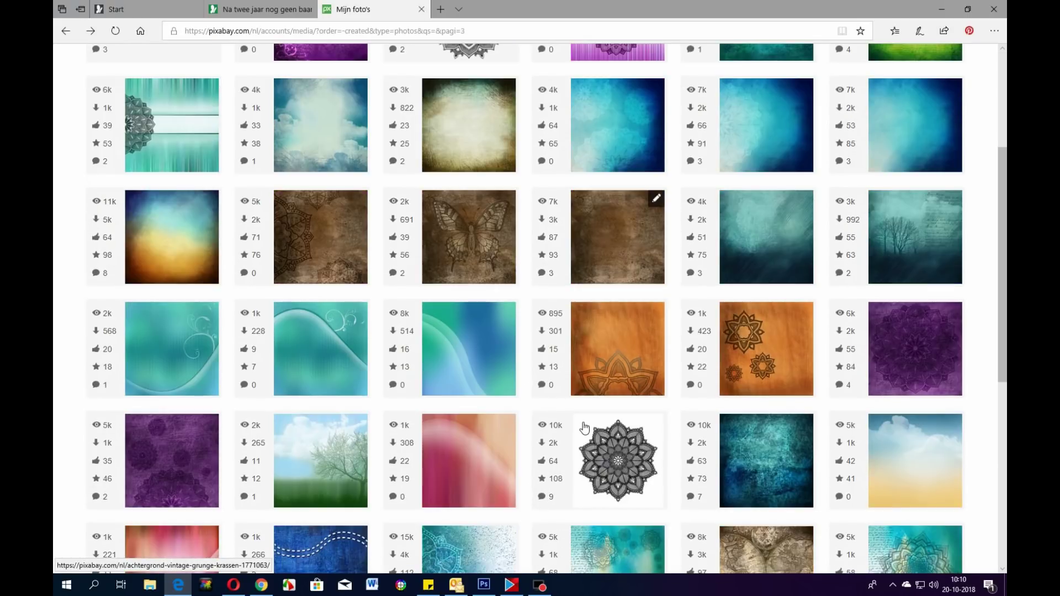
scroll(584, 428, "up", 2)
View the purple butterfly background and the vintage background with trees and a bee in full, and open page 4 of the uploads
left_click(313, 139)
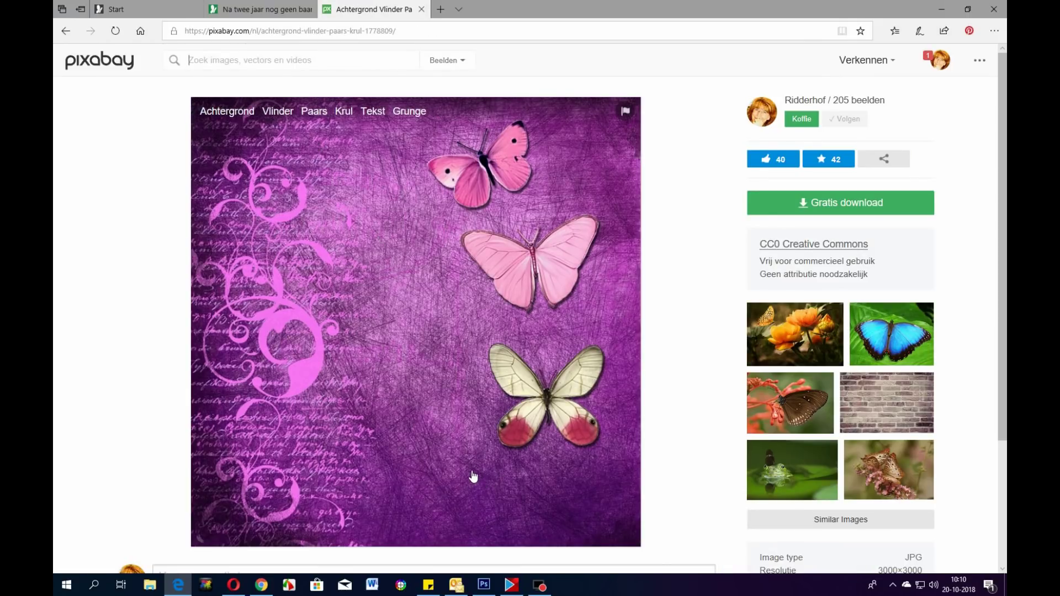
key("alt+Left")
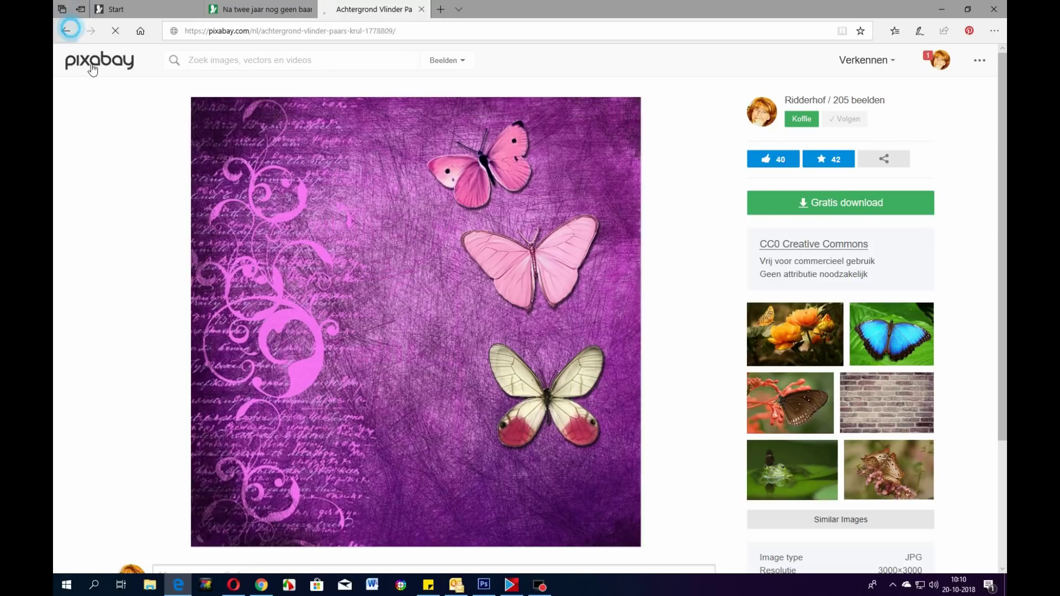
scroll(355, 307, "down", 8)
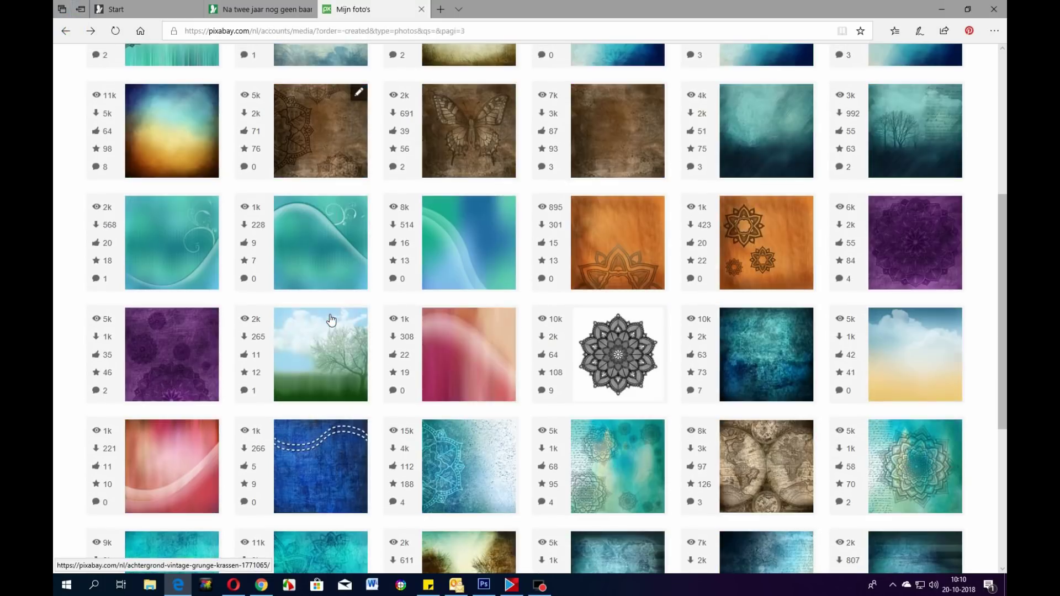
left_click(490, 387)
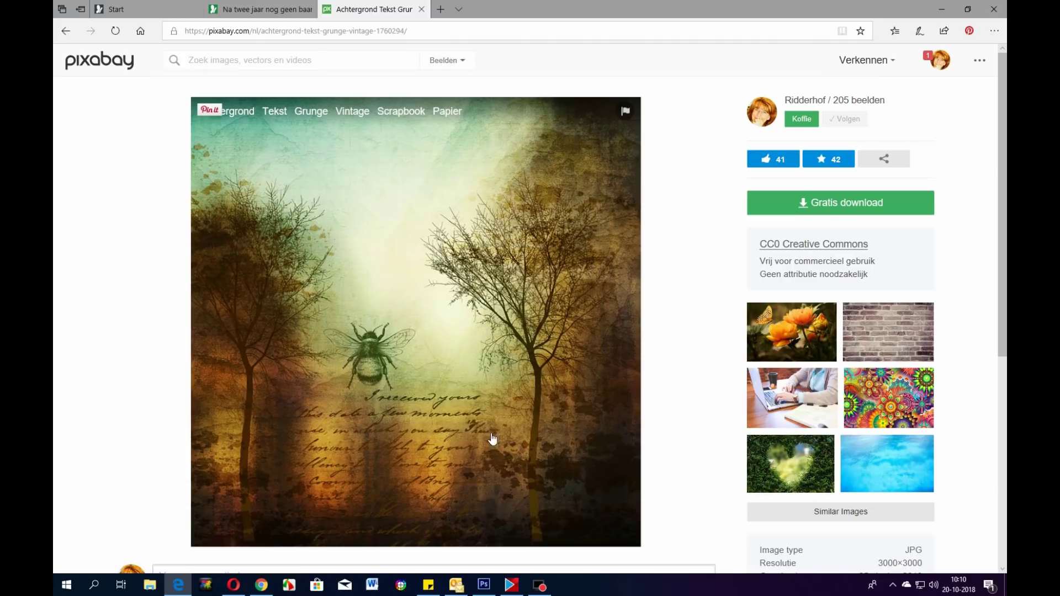
left_click(66, 31)
scroll(578, 464, "down", 2)
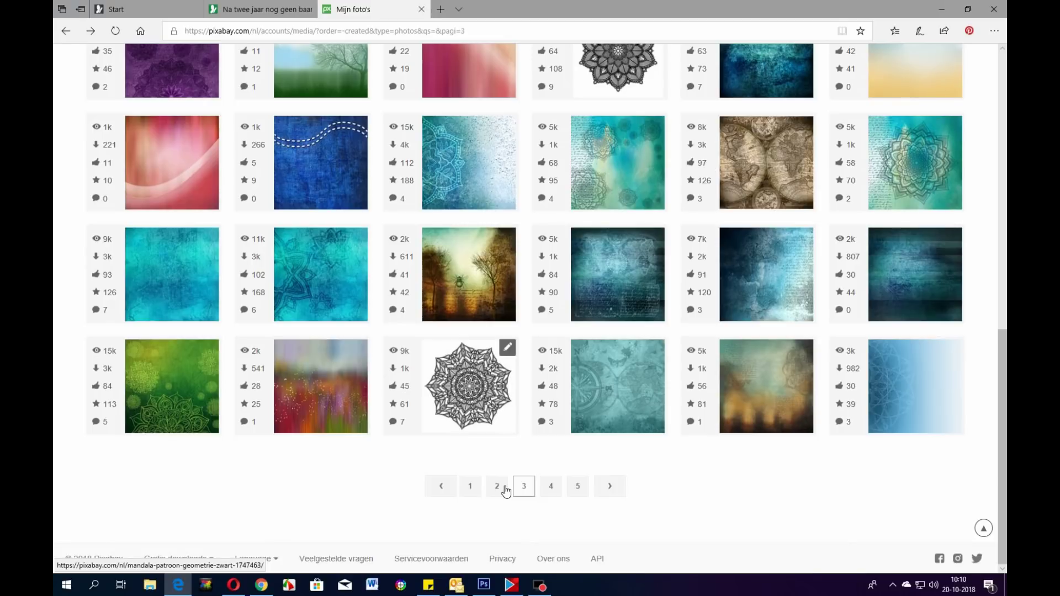
left_click(550, 486)
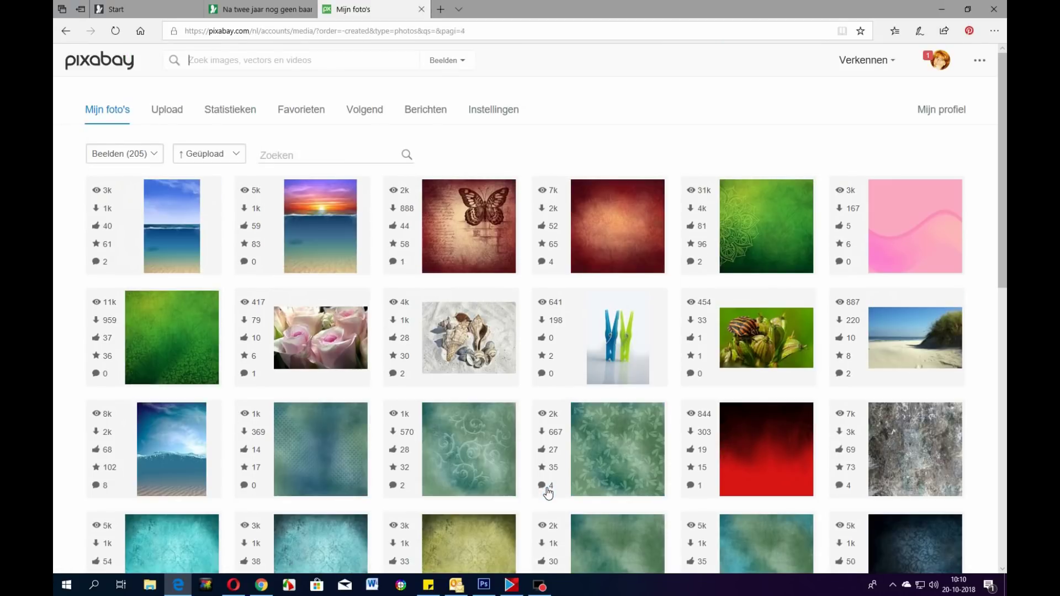
View the pink roses photo and the clothespins photo in full, returning to page 4 of the uploads after each
left_click(335, 349)
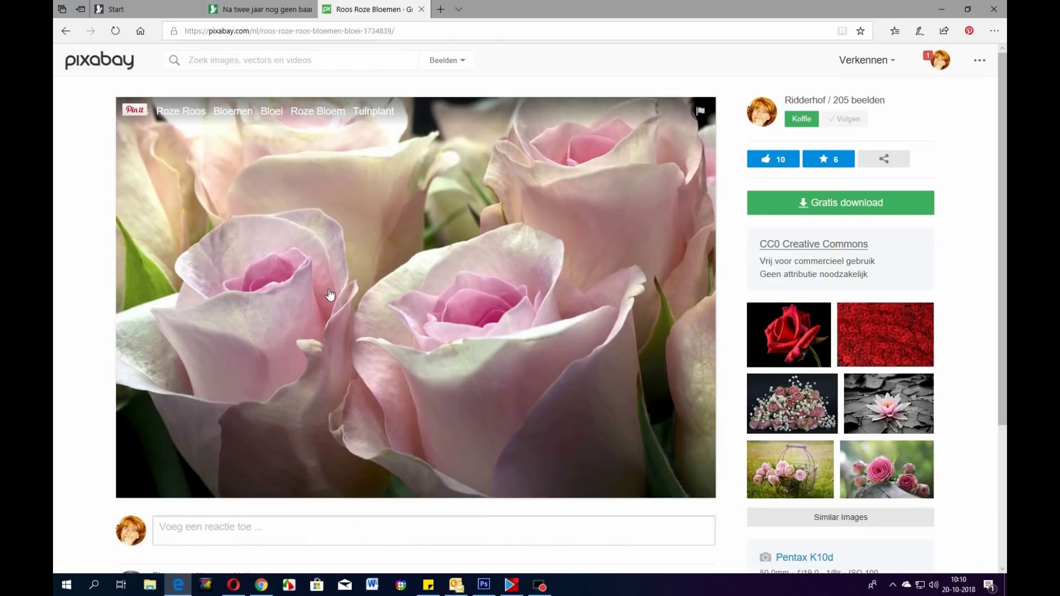
left_click(66, 31)
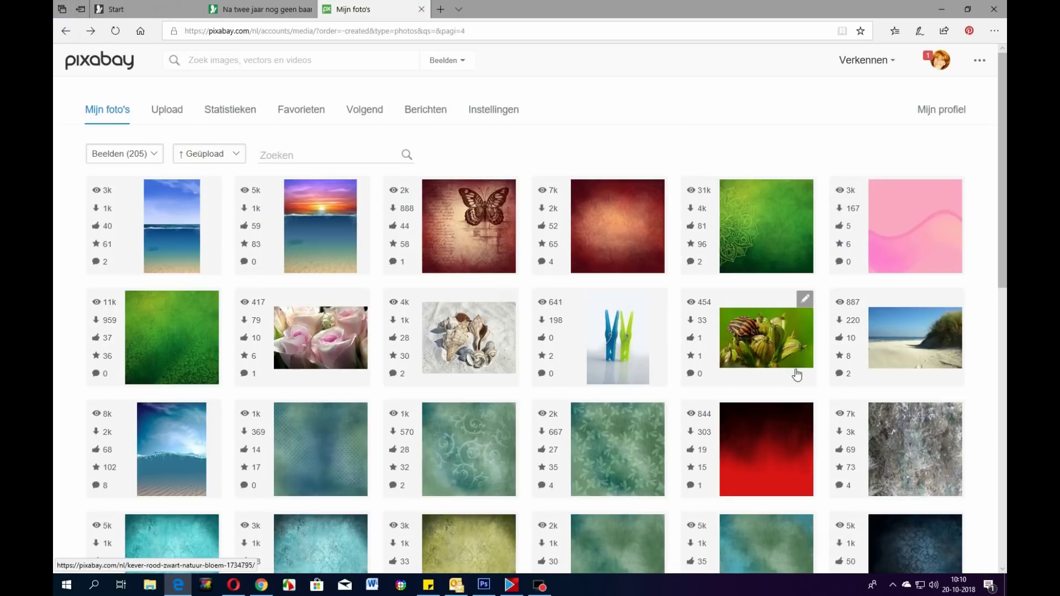
left_click(618, 343)
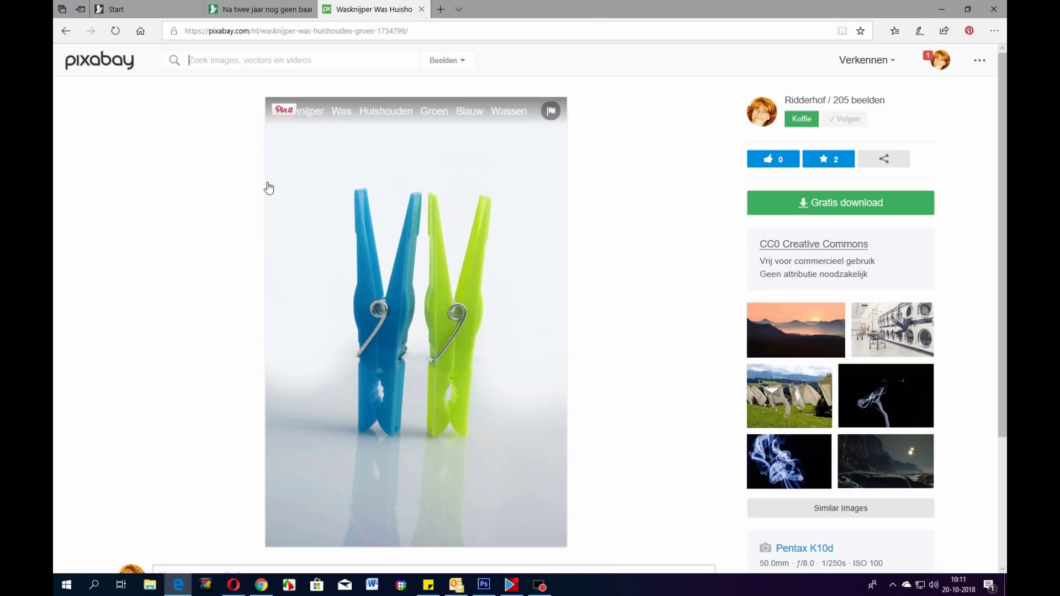
left_click(66, 31)
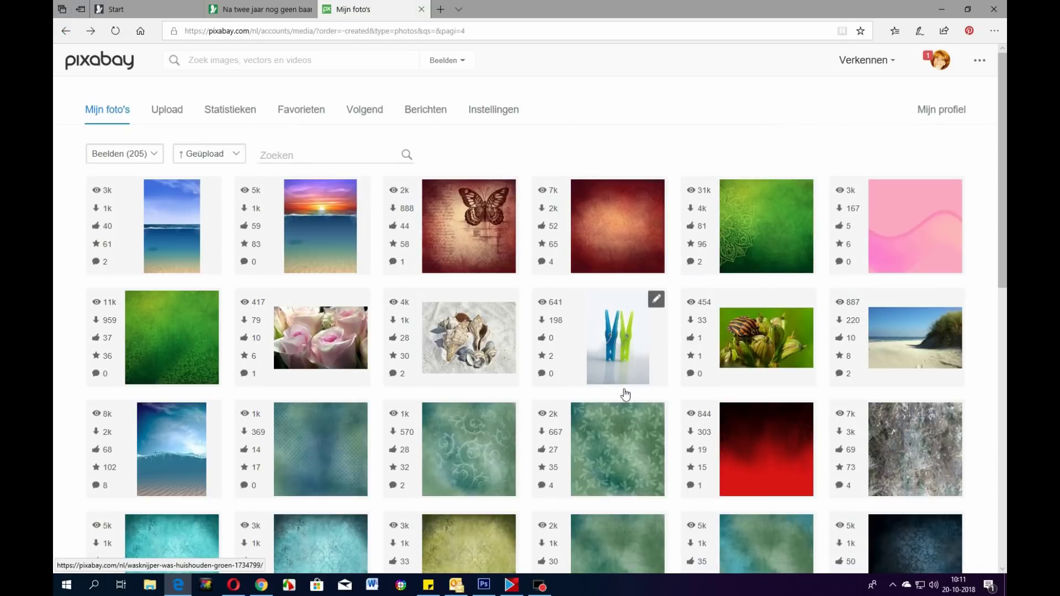
Download the seashell illustration from the uploads at 4063×3118 and open it directly in Photoshop
left_click(469, 349)
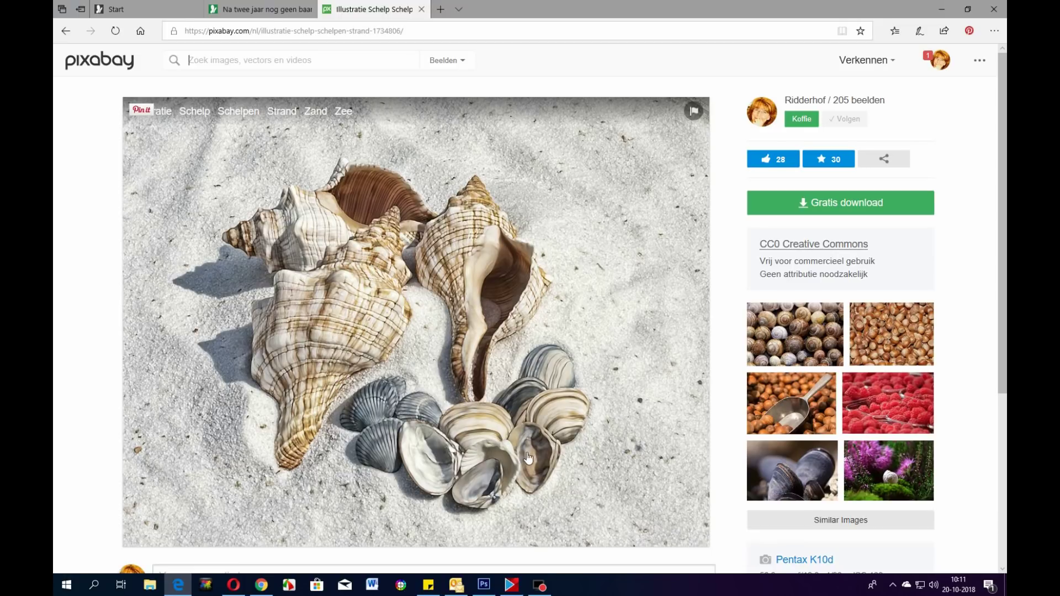
left_click(834, 206)
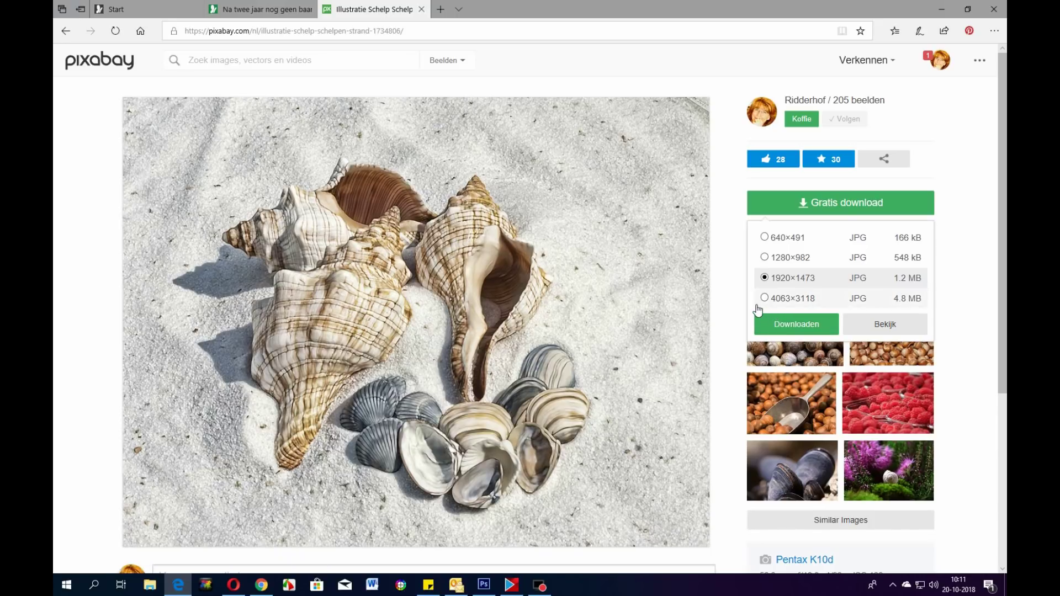
left_click(764, 299)
left_click(784, 325)
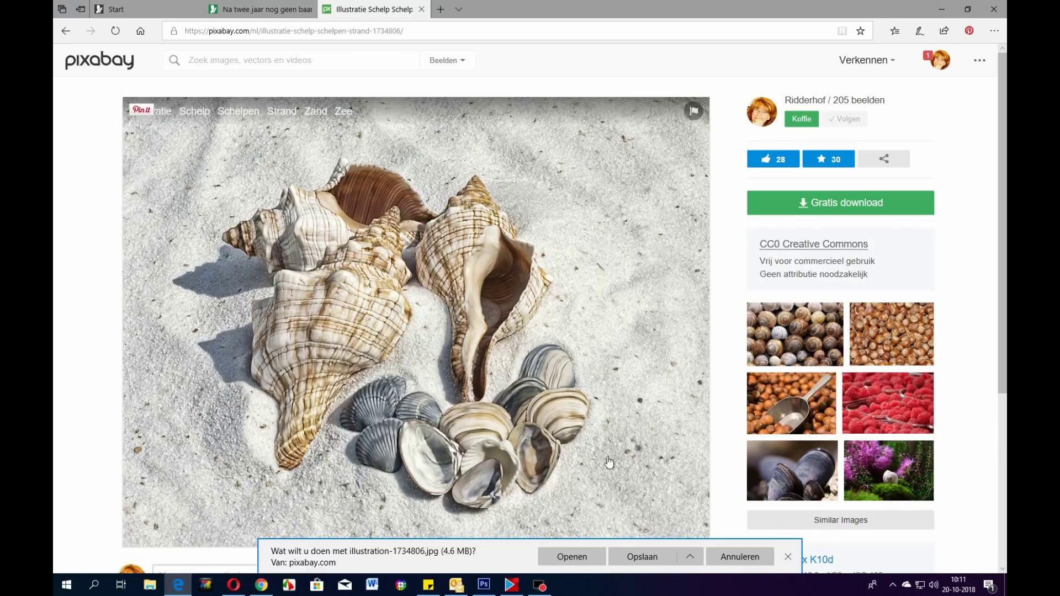
left_click(572, 556)
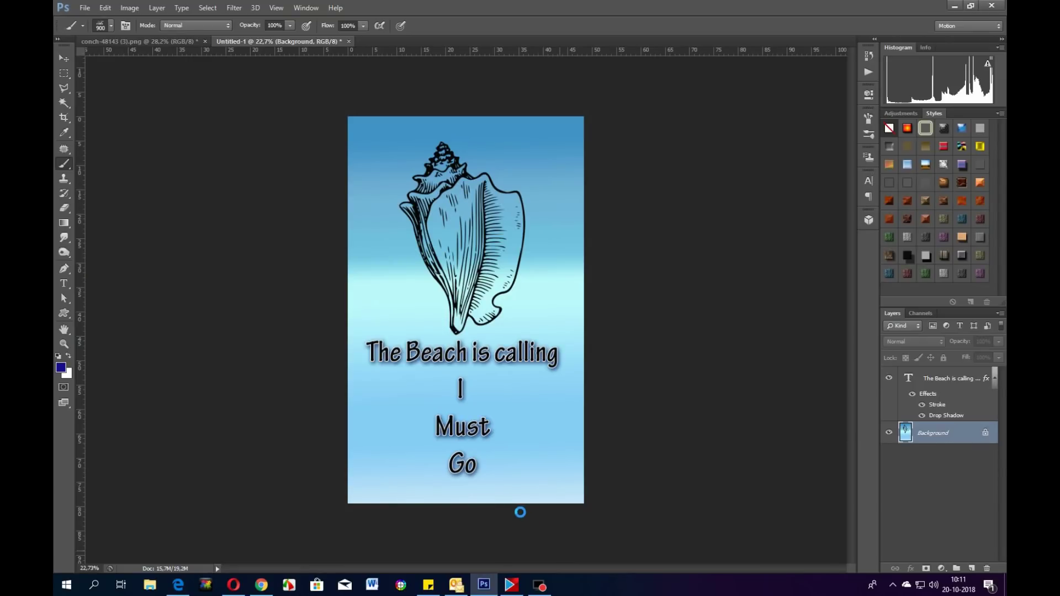
Inspect the shells' painted texture, and set up the Smudge tool with the round 10 px brush preset
scroll(546, 372, "up", 5)
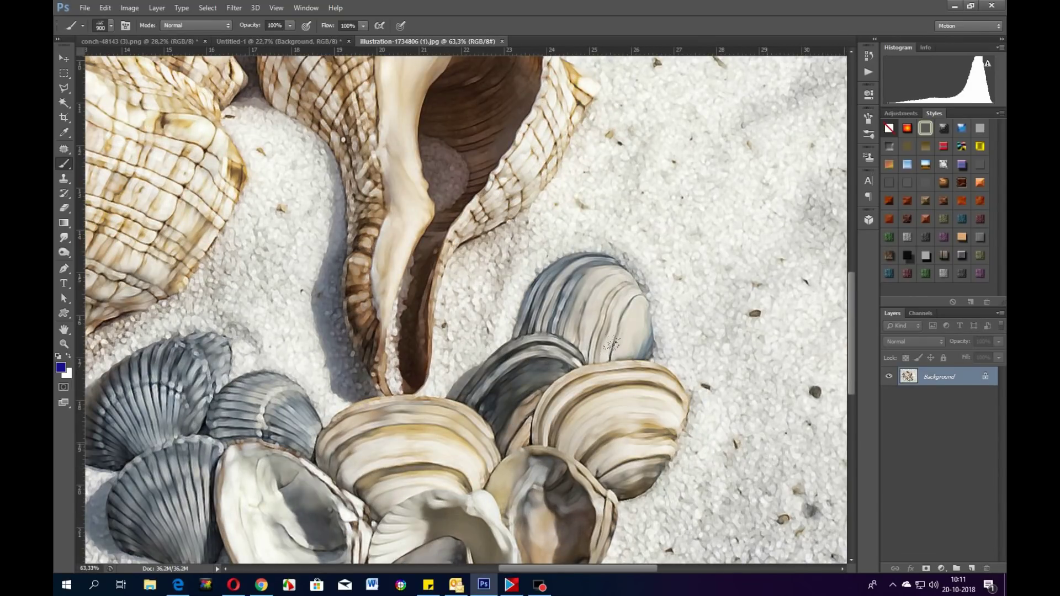
scroll(611, 345, "up", 2)
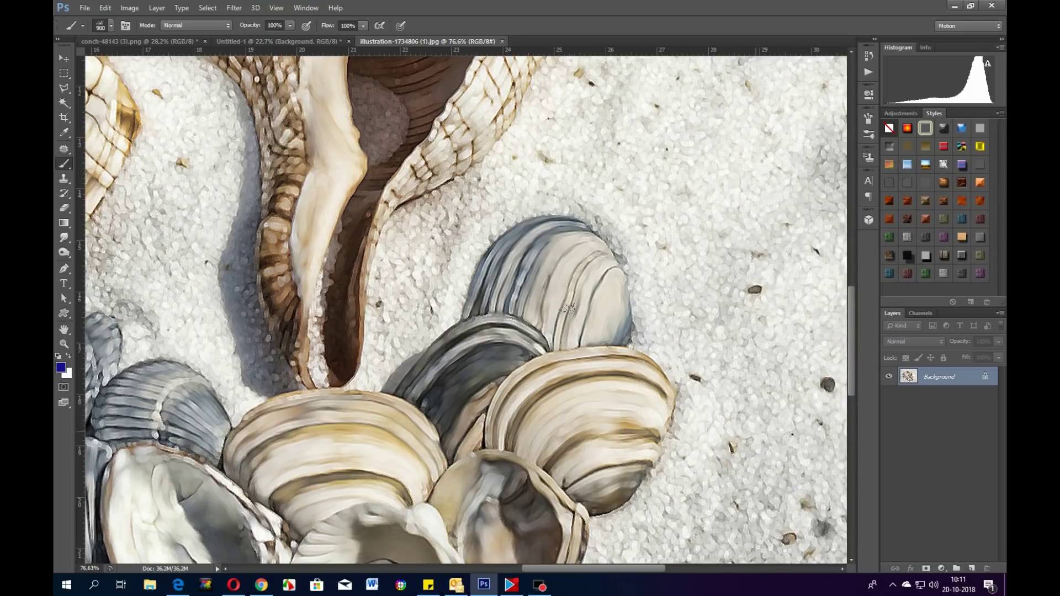
scroll(513, 293, "down", 5)
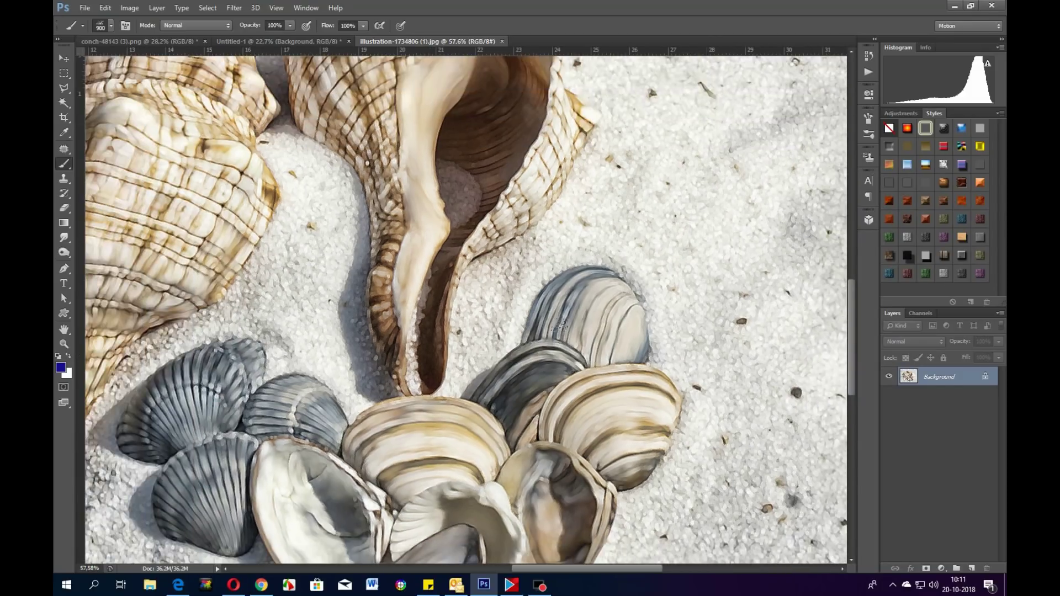
scroll(587, 341, "down", 4)
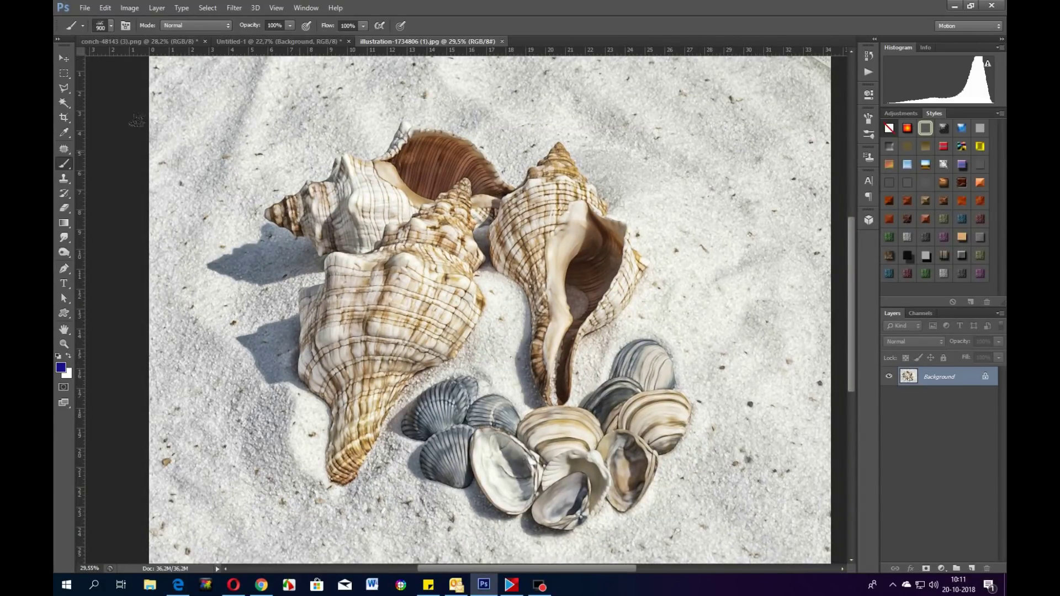
left_click(64, 237)
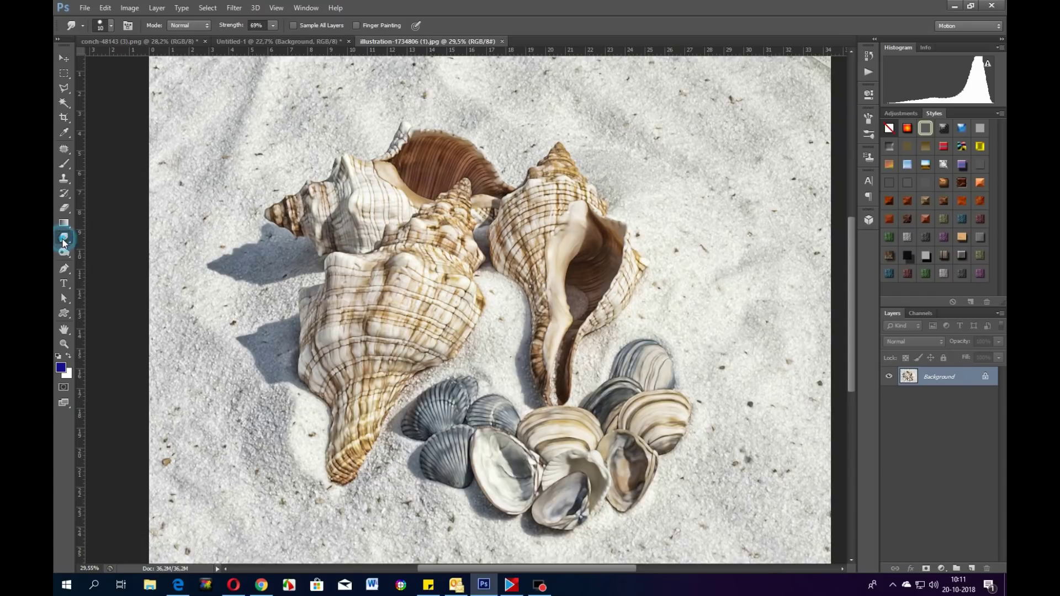
left_click(111, 26)
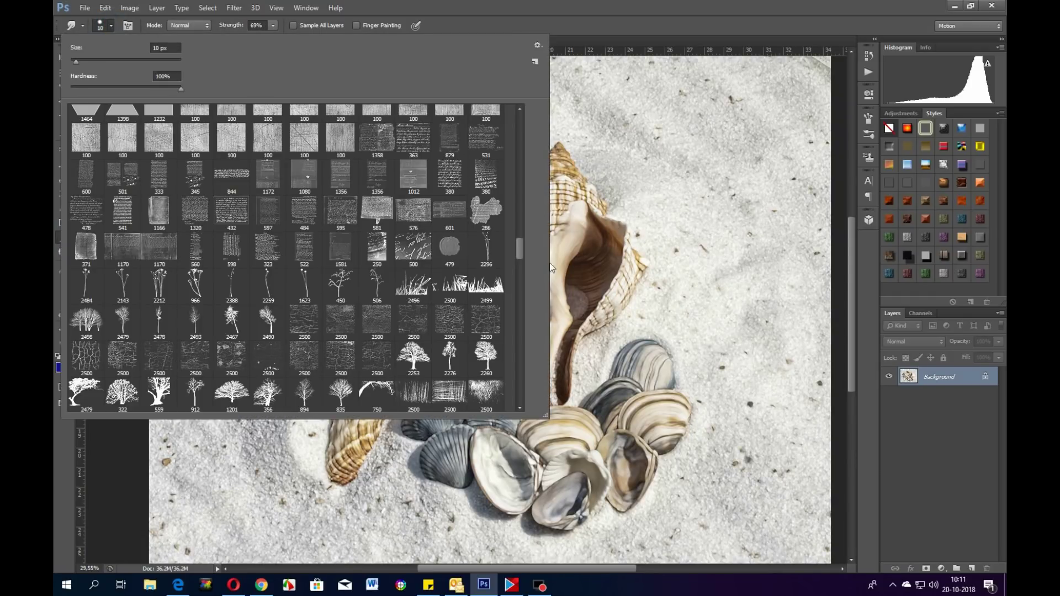
left_click_drag(519, 246, 524, 114)
left_click(371, 119)
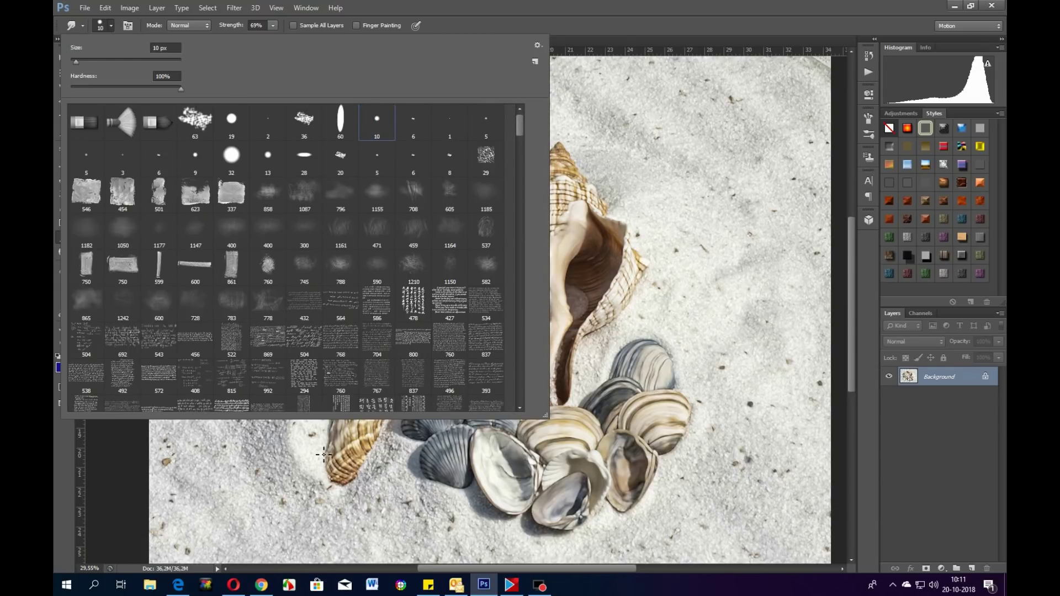
left_click(124, 463)
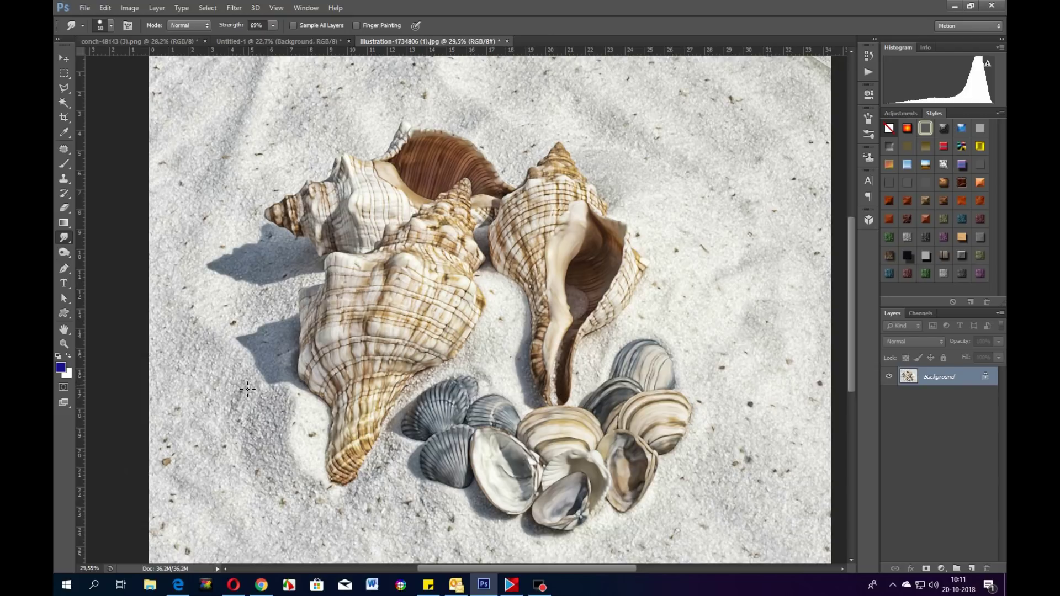
Smudge short strokes along the ribs and edge of the large conch with a 35 px brush at 69% strength
key("bracketright")
key("bracketright")
key("bracketright")
key("bracketright")
key("bracketright")
key("bracketright")
key("bracketright")
key("bracketright")
scroll(395, 335, "up", 6)
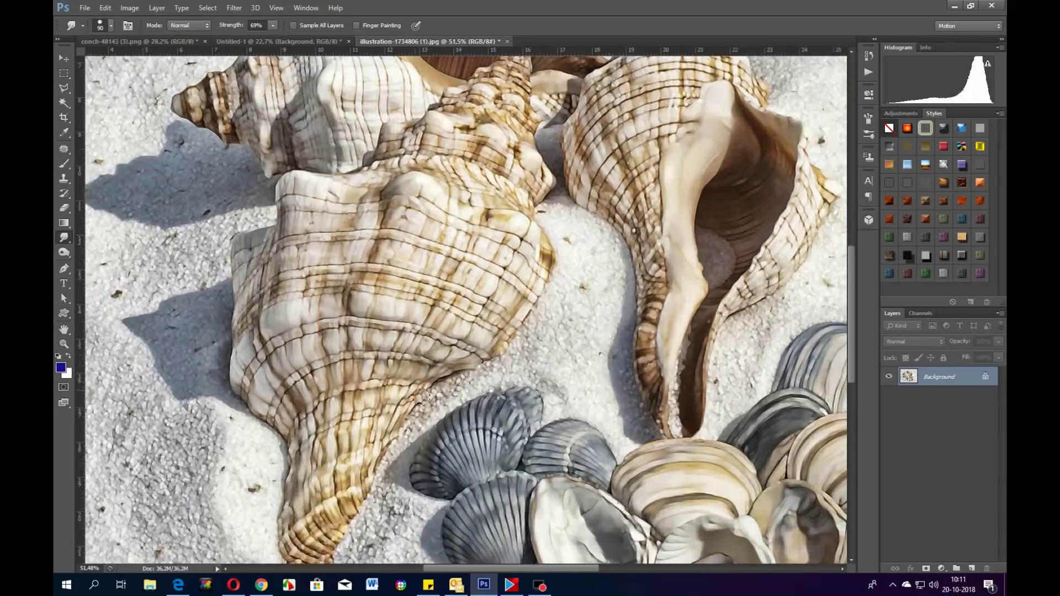
key("bracketleft")
key("bracketleft")
key("bracketleft")
key("bracketleft")
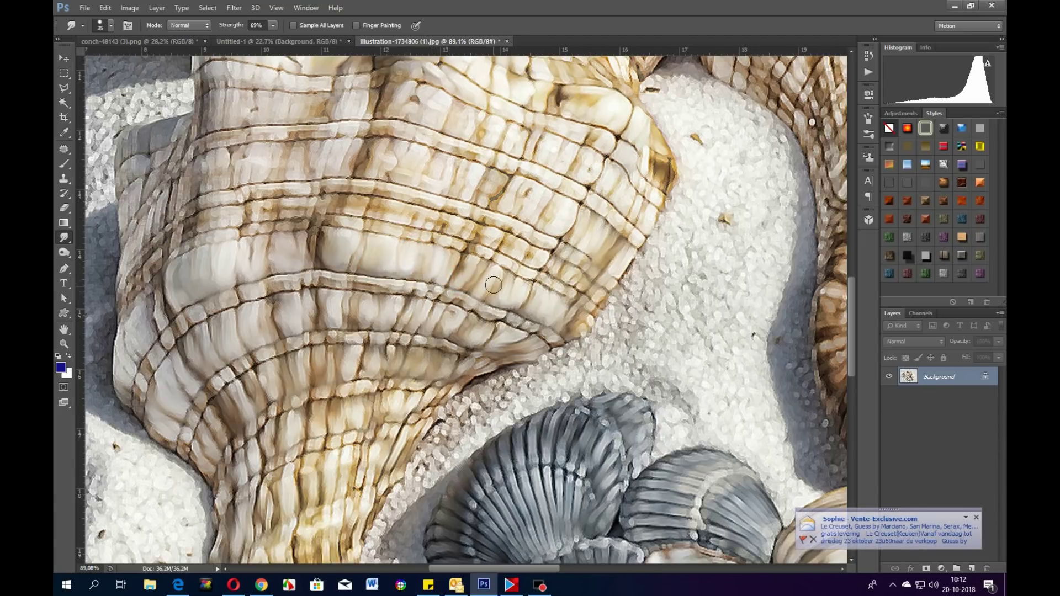
left_click_drag(513, 293, 550, 311)
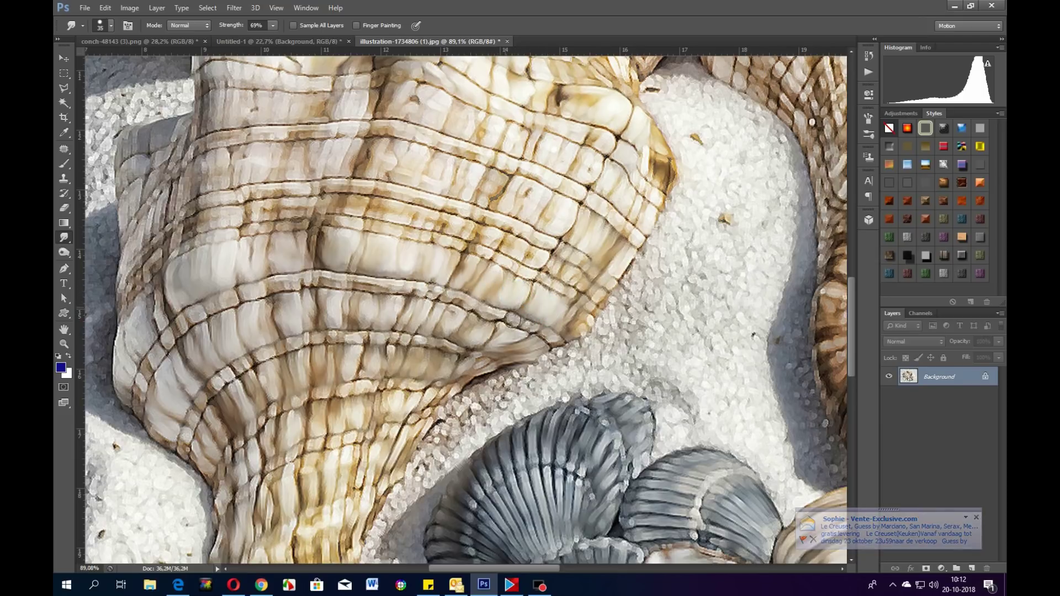
left_click_drag(172, 401, 164, 373)
left_click_drag(142, 333, 166, 343)
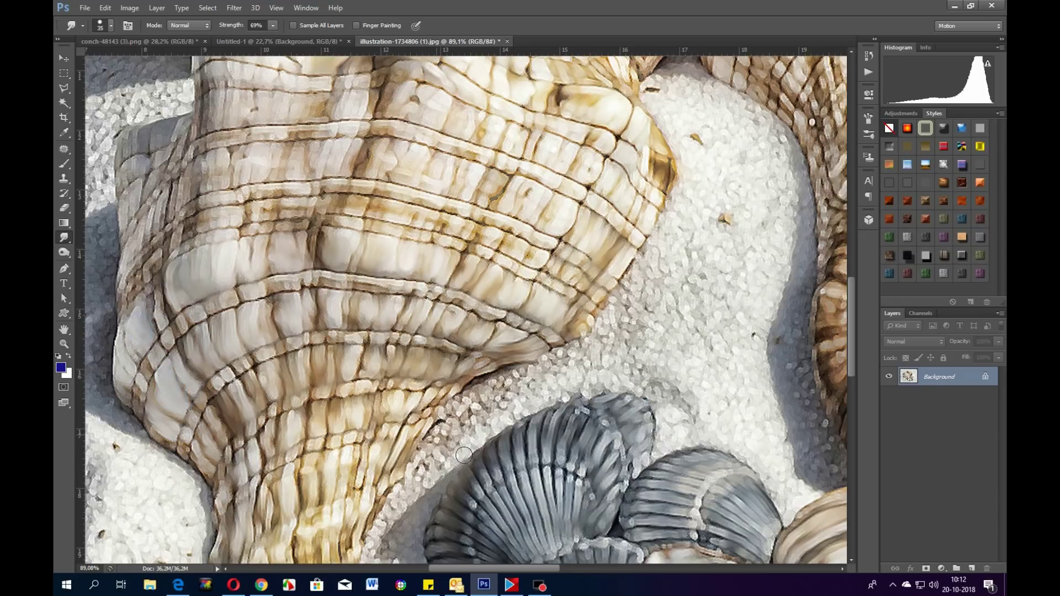
Smudge along the ridges of the grey ribbed shell below the conch with a 15 px brush
scroll(541, 466, "up", 2)
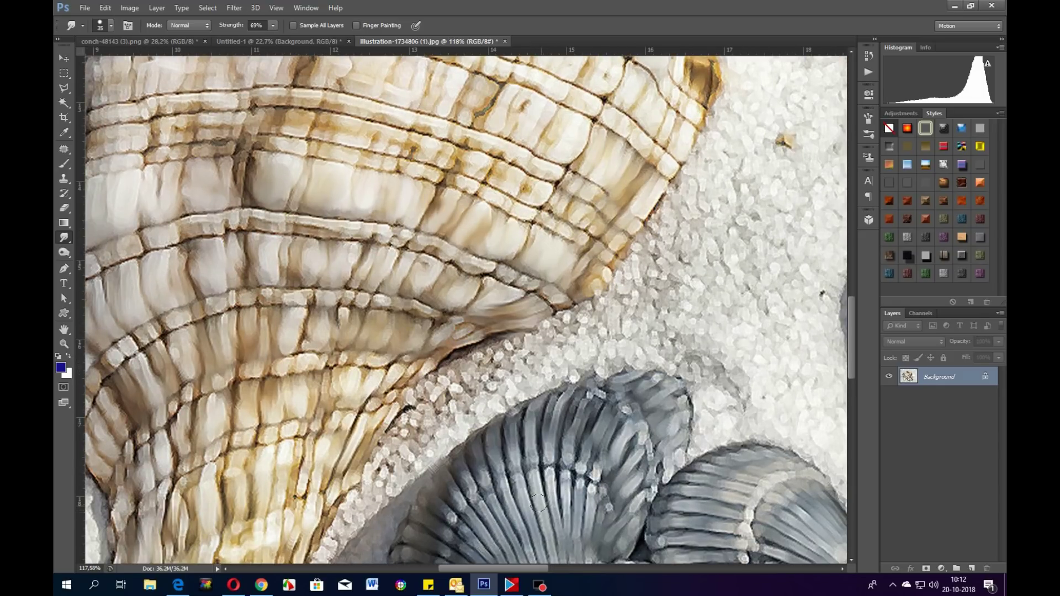
key("bracketleft")
left_click_drag(547, 459, 551, 452)
mouse_move(554, 425)
left_mouse_down()
mouse_move(562, 399)
mouse_move(577, 466)
mouse_move(568, 449)
mouse_move(584, 410)
left_mouse_up()
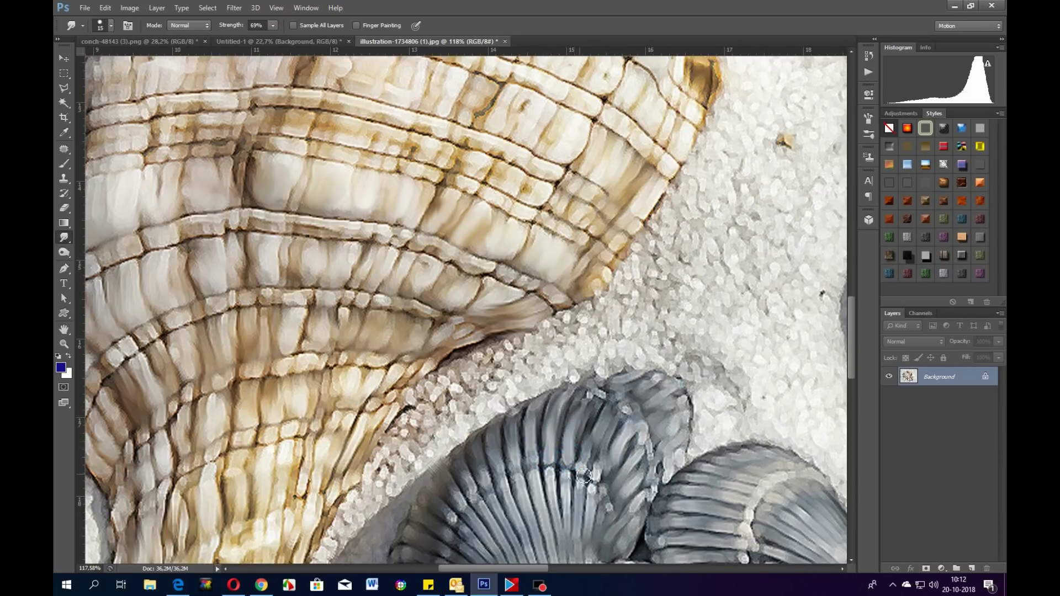
Examine the painted detail of the small shells up close, and view the whole illustration
scroll(602, 452, "down", 6)
scroll(628, 439, "down", 1)
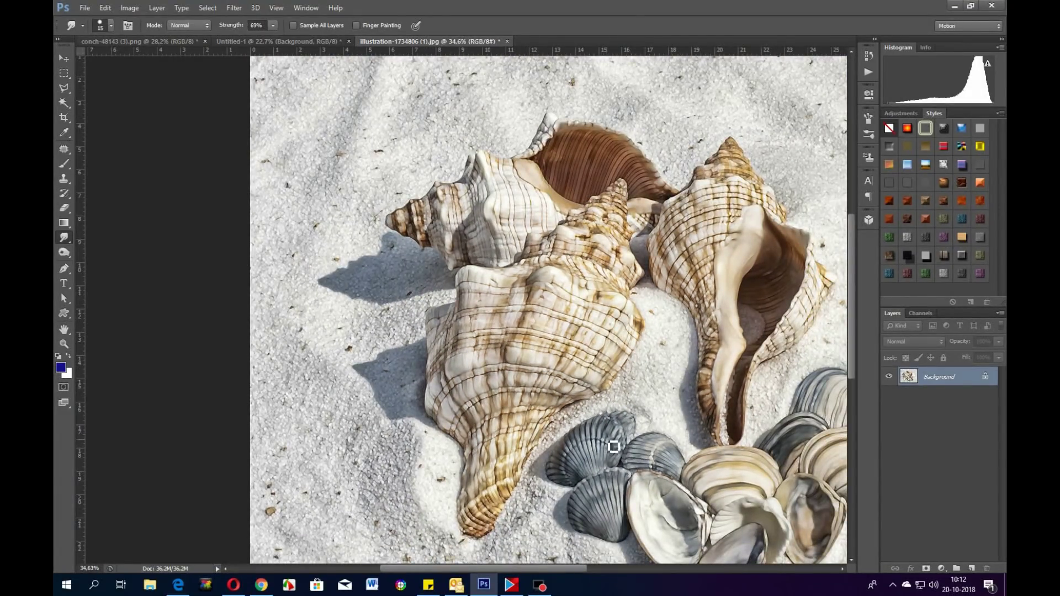
scroll(612, 450, "down", 1)
scroll(580, 399, "up", 3)
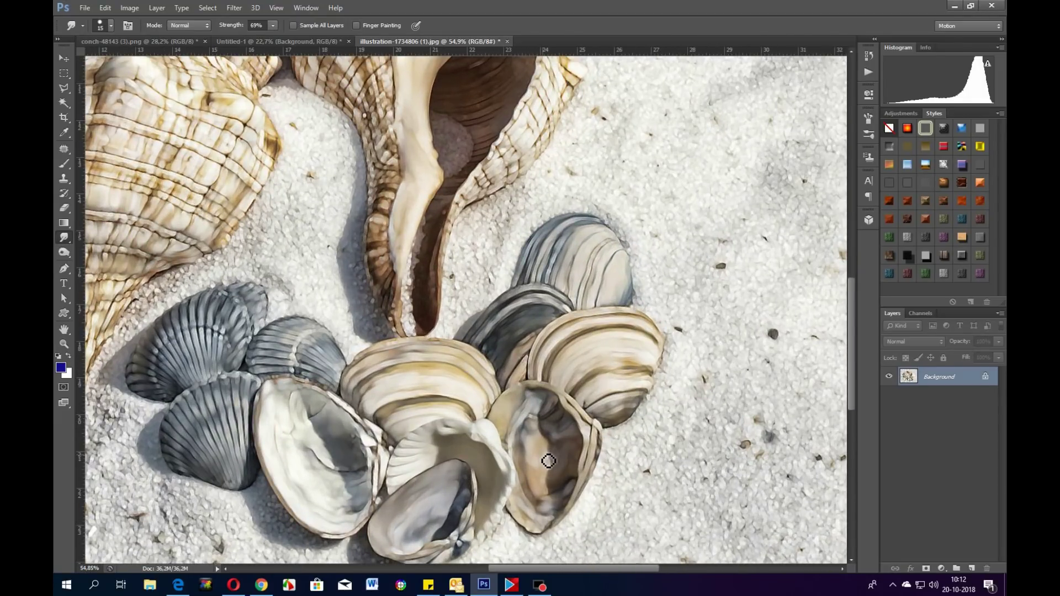
scroll(489, 467, "up", 1)
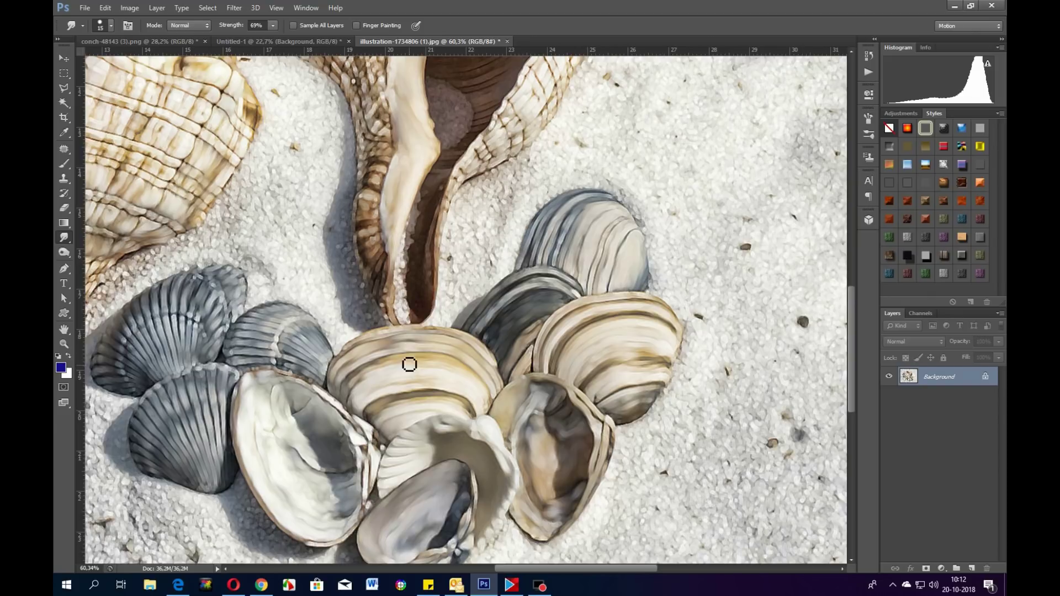
scroll(407, 361, "down", 5)
scroll(270, 359, "down", 1)
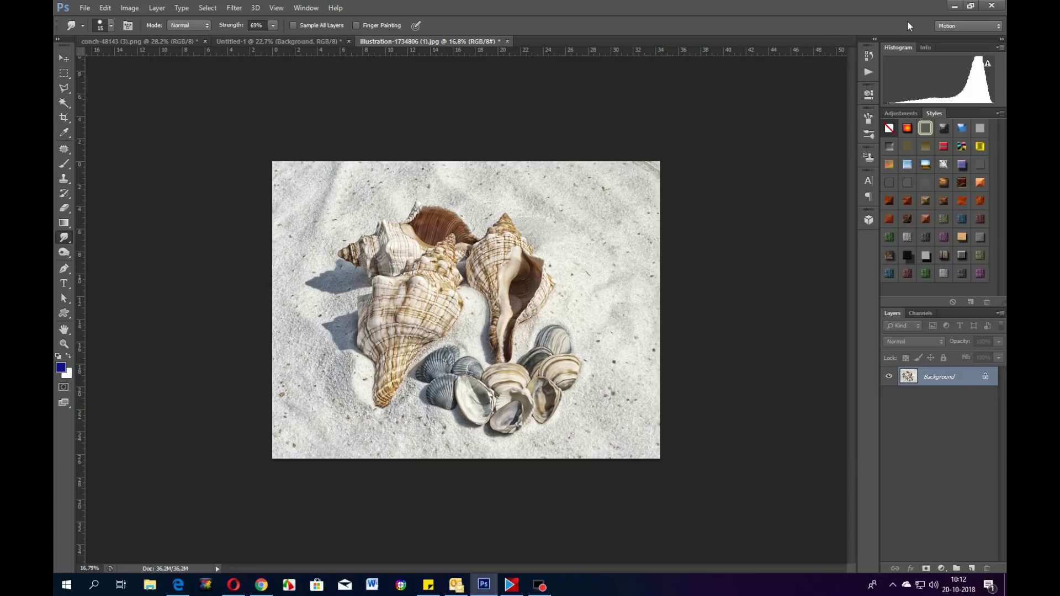
Switch back to Pixabay in the browser and view the green background with embossed swirls from page 4 in full
left_click(954, 5)
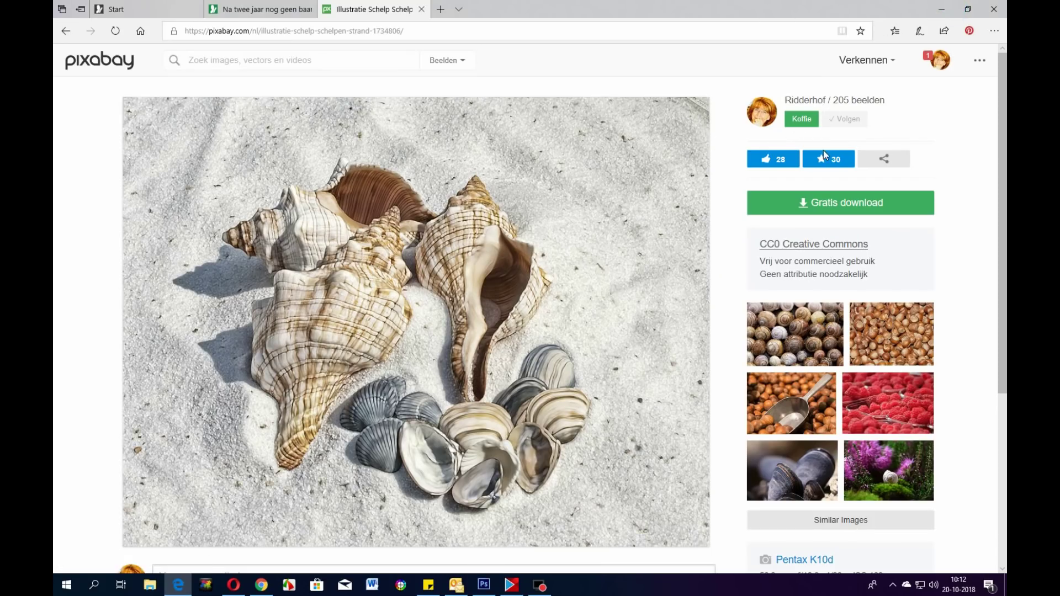
left_click(65, 31)
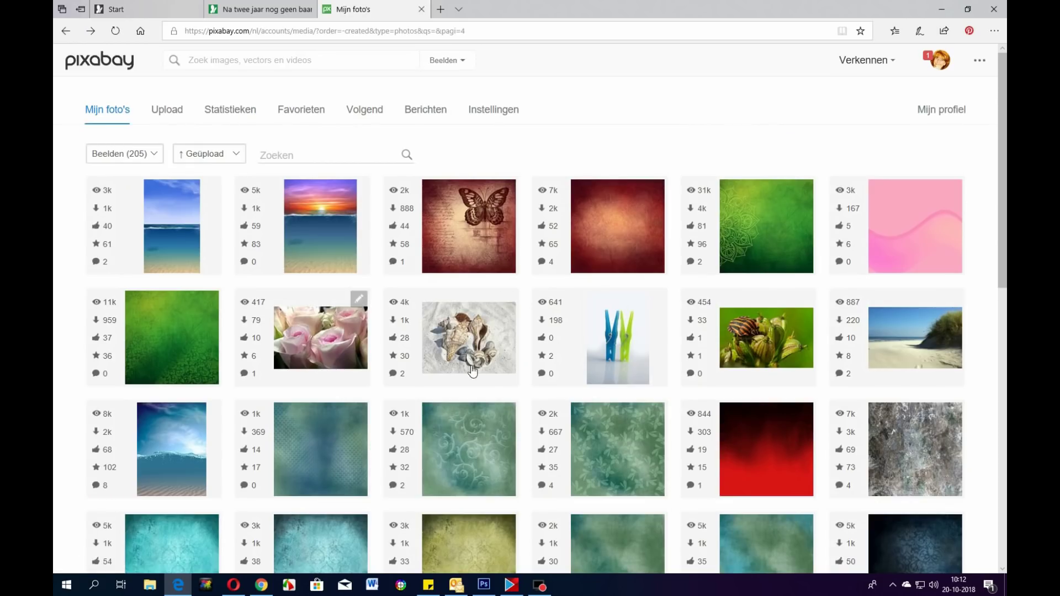
scroll(472, 370, "down", 2)
left_click(474, 354)
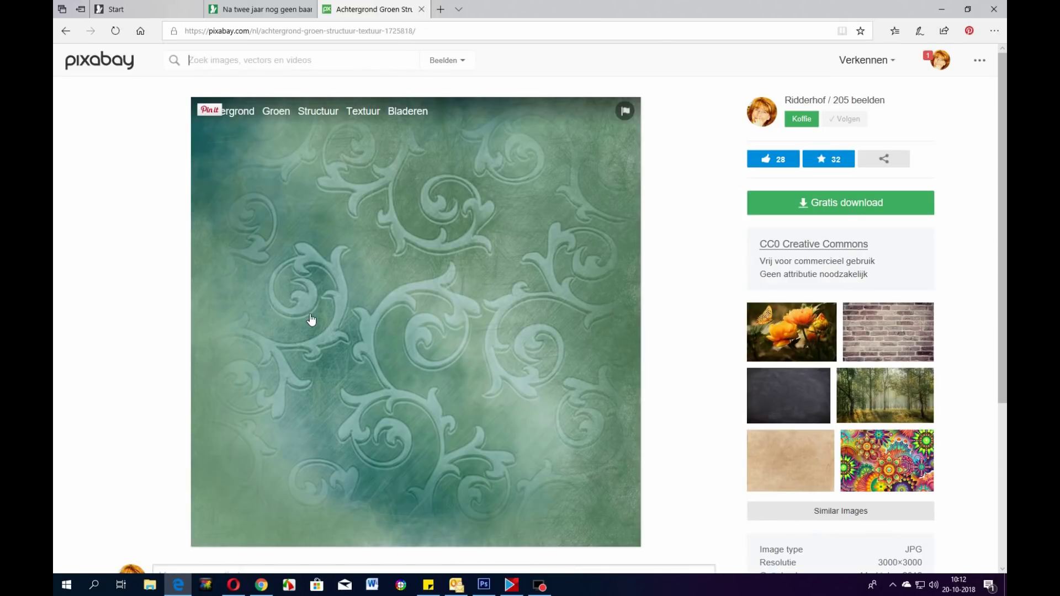
left_click(66, 34)
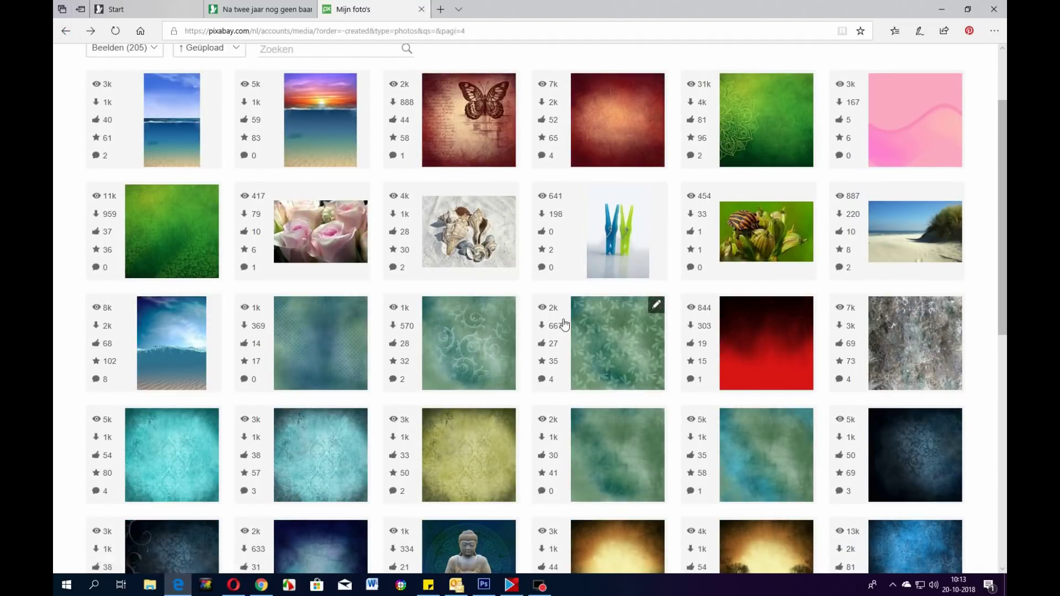
View the underwater beach image and the vintage peacock scrapbook page in full, going back to the uploads after each
left_click(169, 357)
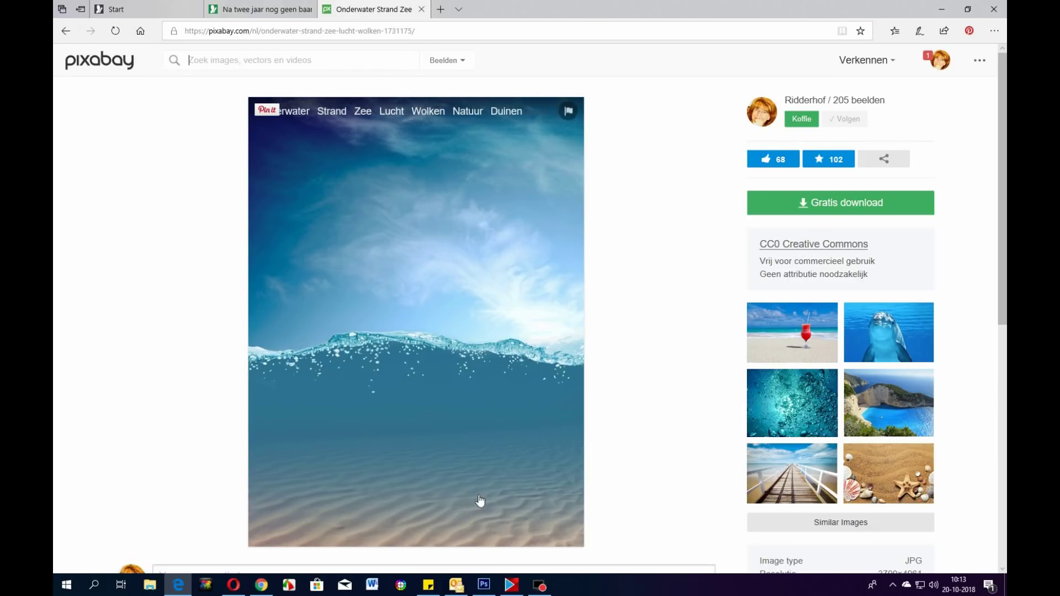
left_click(66, 31)
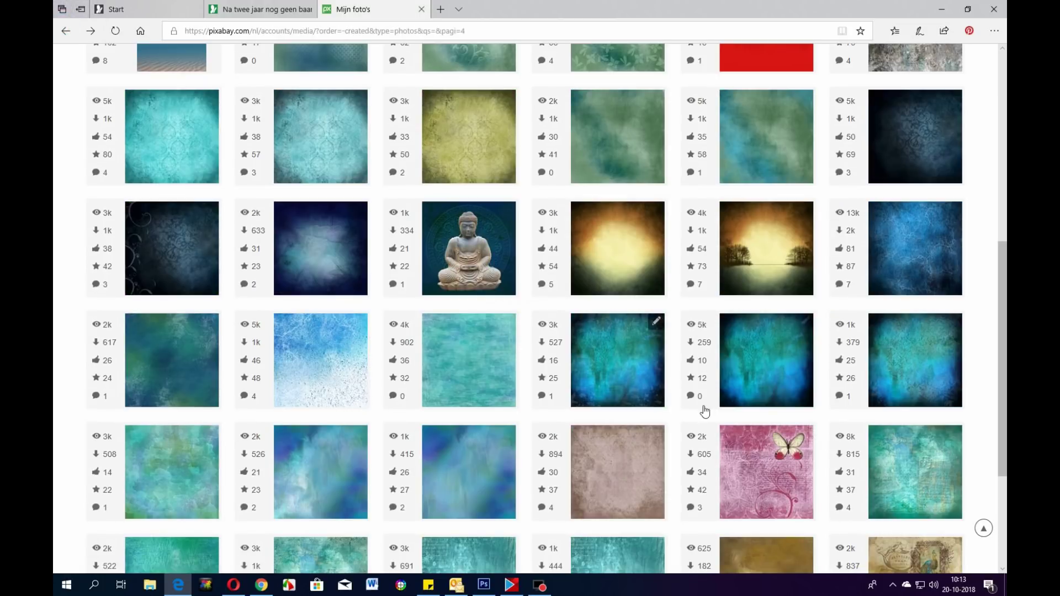
scroll(703, 409, "down", 3)
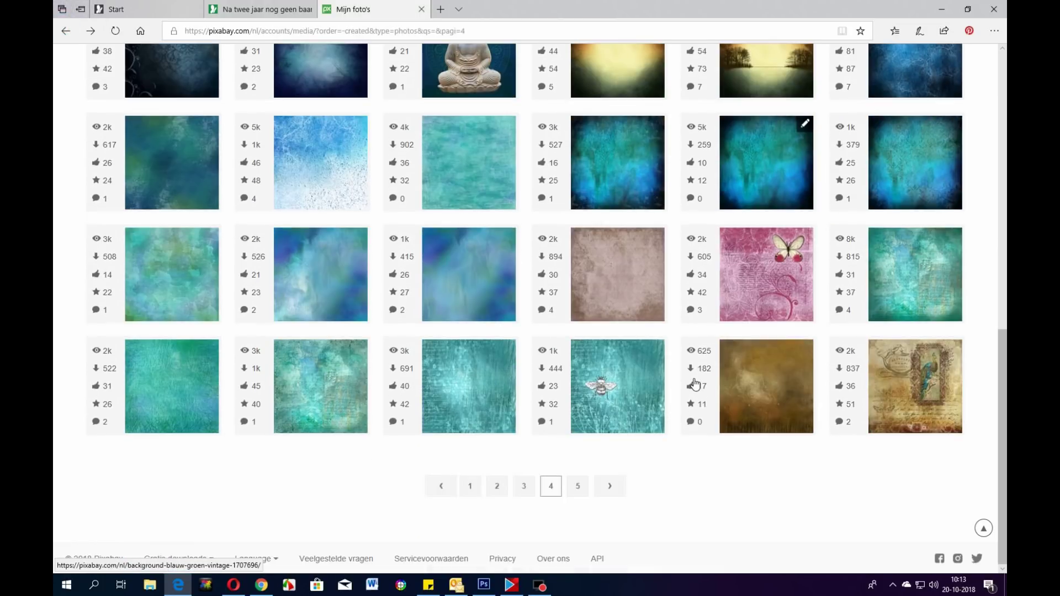
left_click(939, 408)
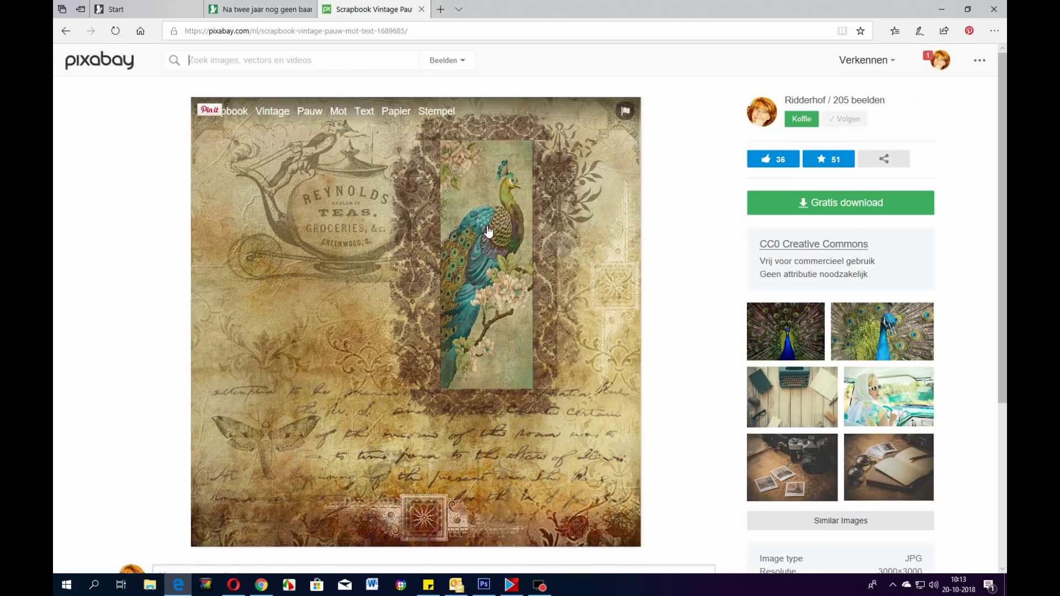
left_click(65, 28)
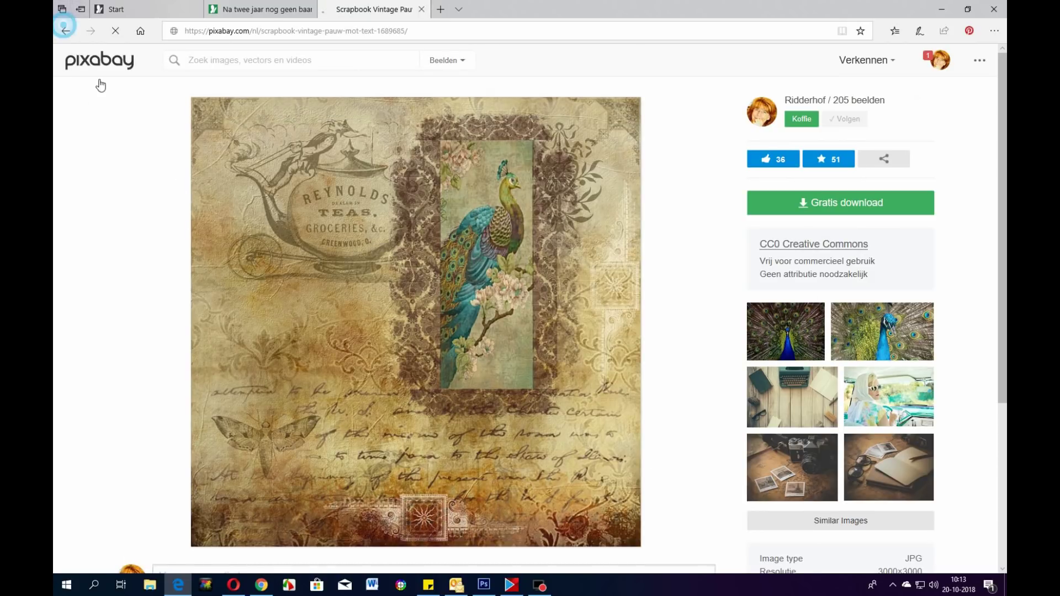
Open the vintage butterfly scrapbook image from page 5 of the uploads, view its coffee donation page, and close that page
left_click(582, 485)
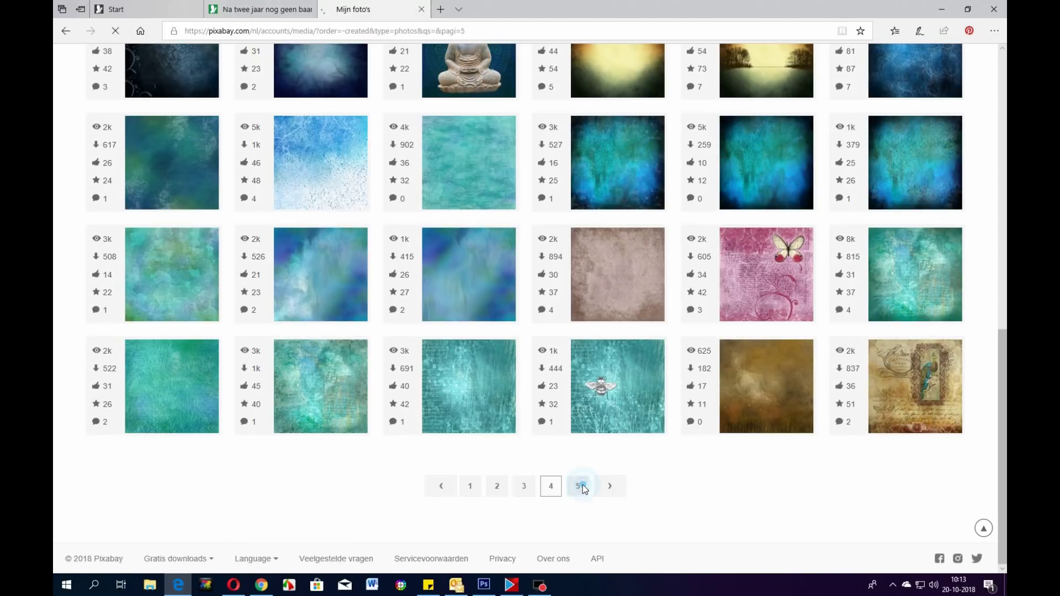
left_click(174, 243)
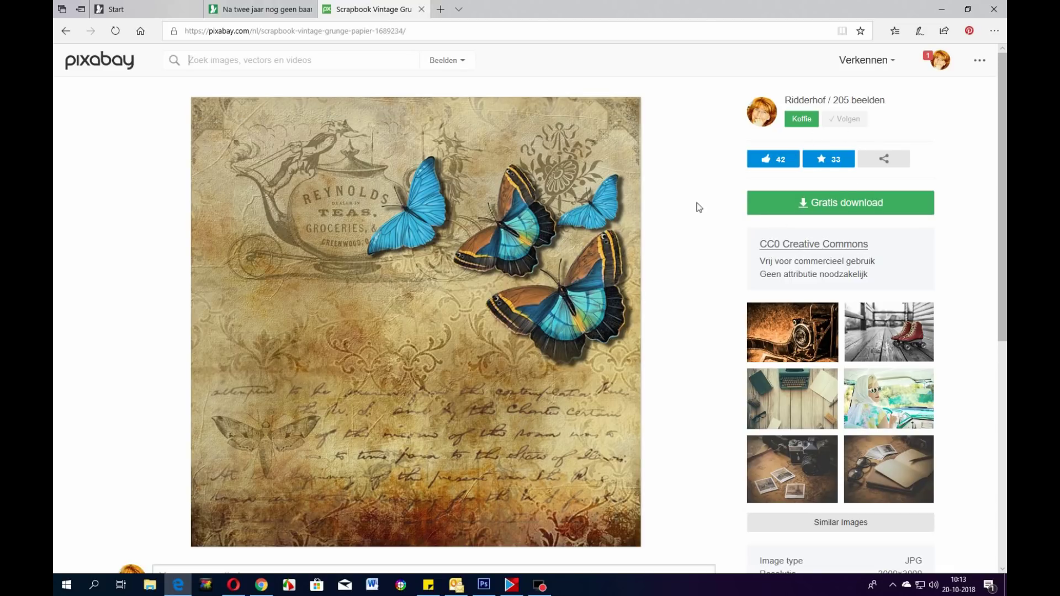
left_click(801, 120)
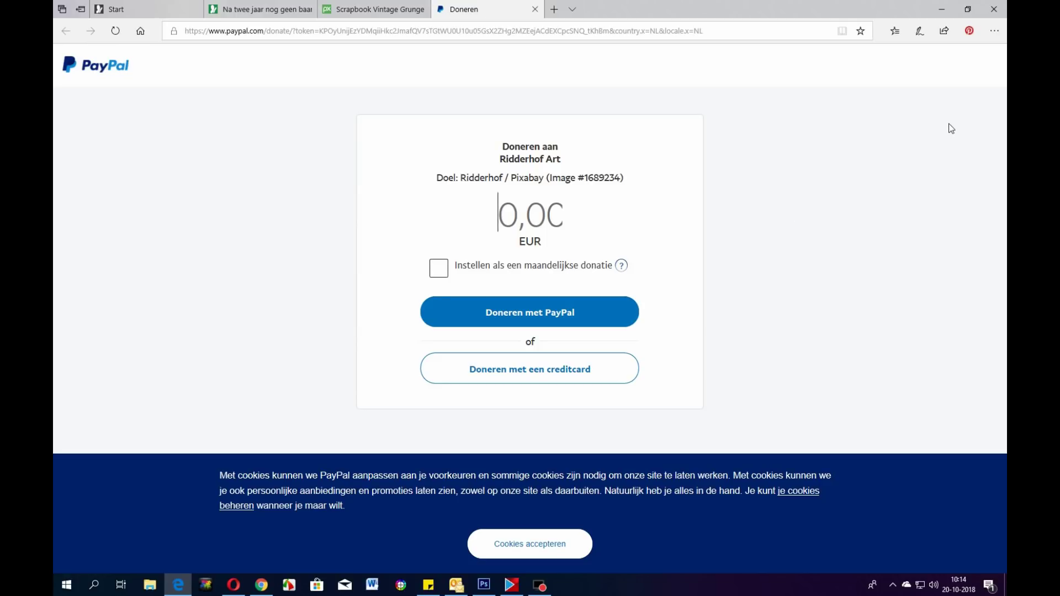
left_click(534, 9)
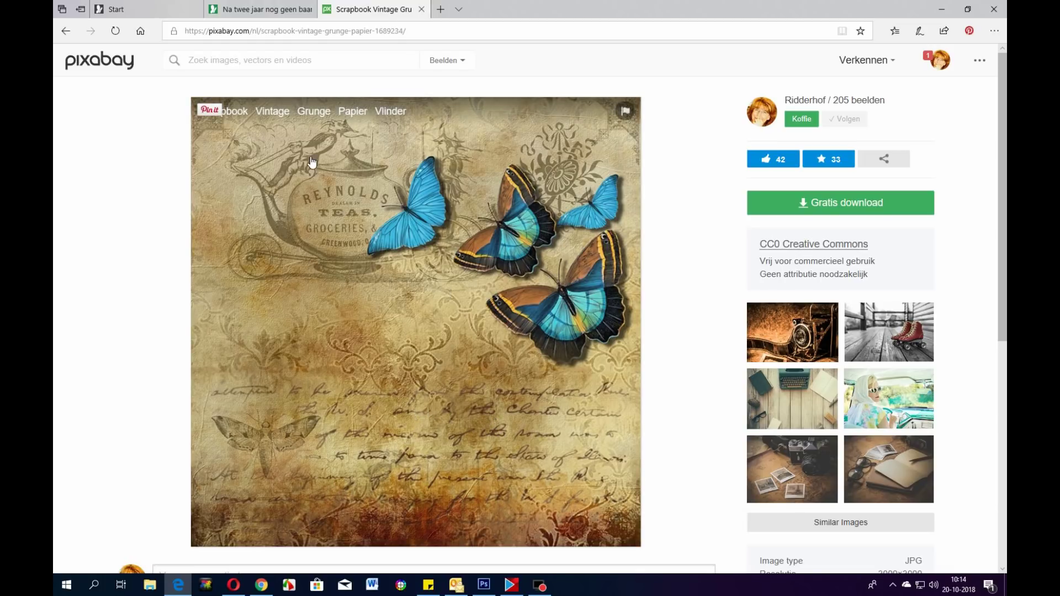
Search Pixabay for "turtle", look through the results, and open the half-submerged turtle image with an island and boat on its back
left_click(206, 59)
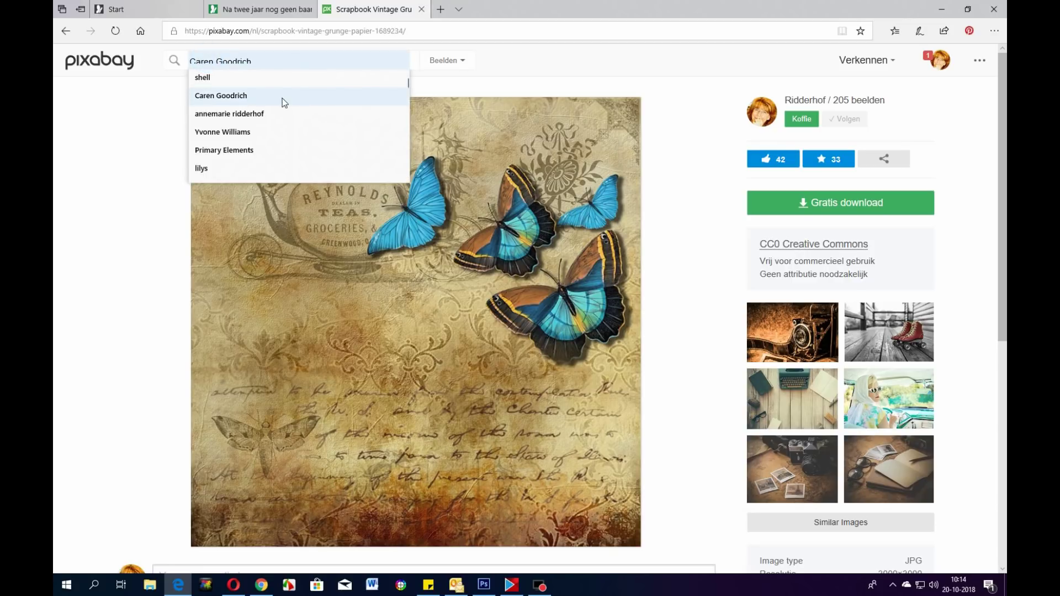
left_click(206, 58)
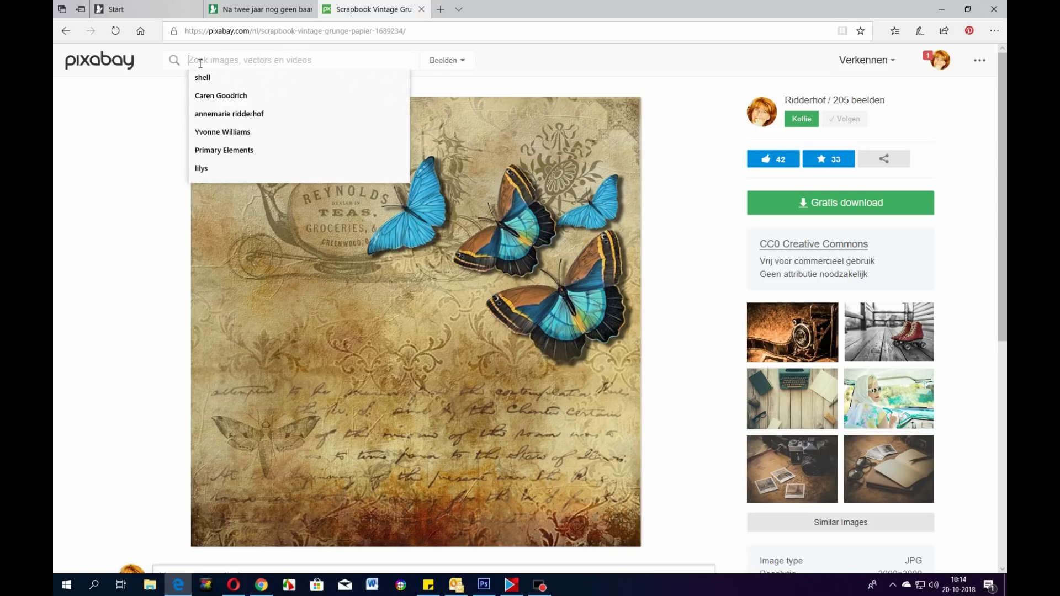
type("tur")
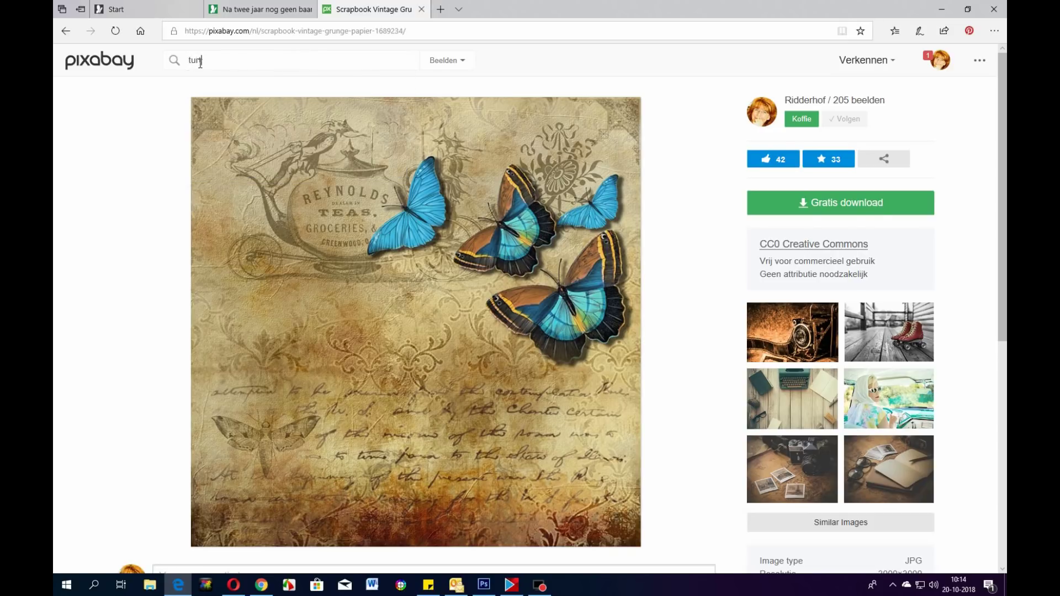
type("tle")
key("Return")
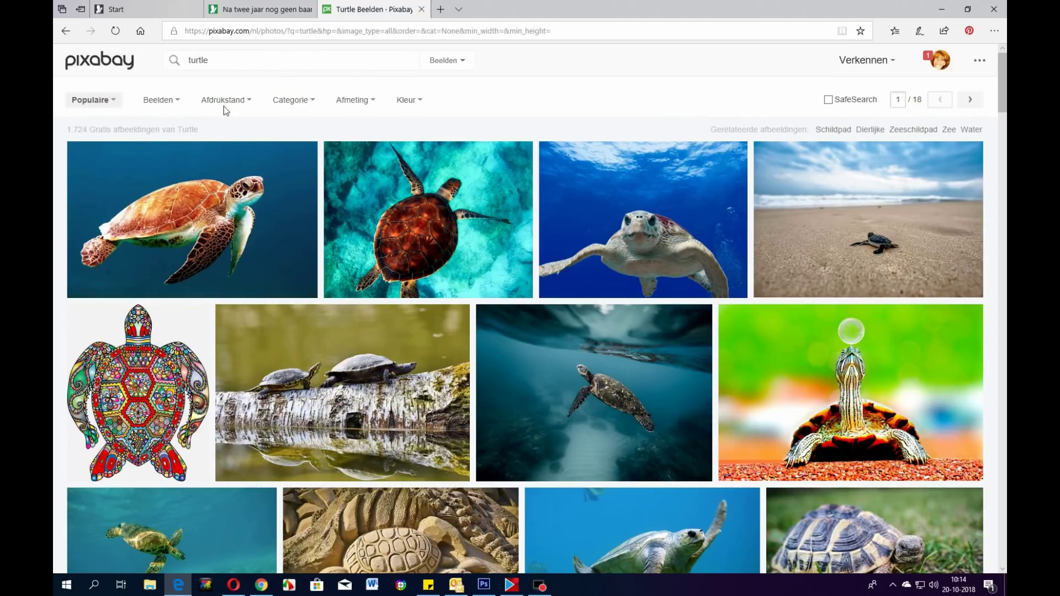
scroll(494, 246, "down", 20)
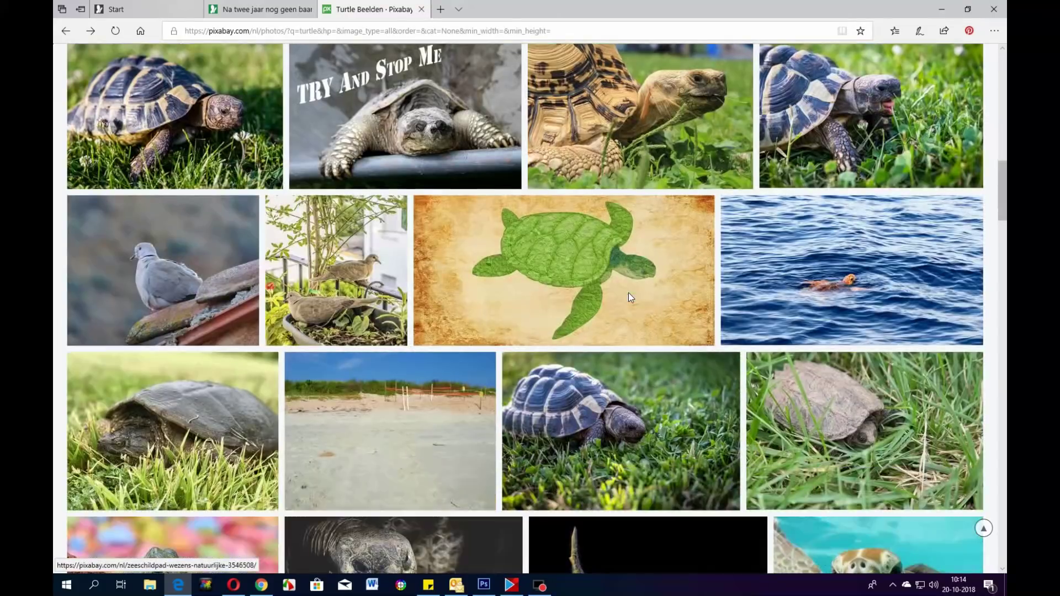
scroll(630, 297, "down", 5)
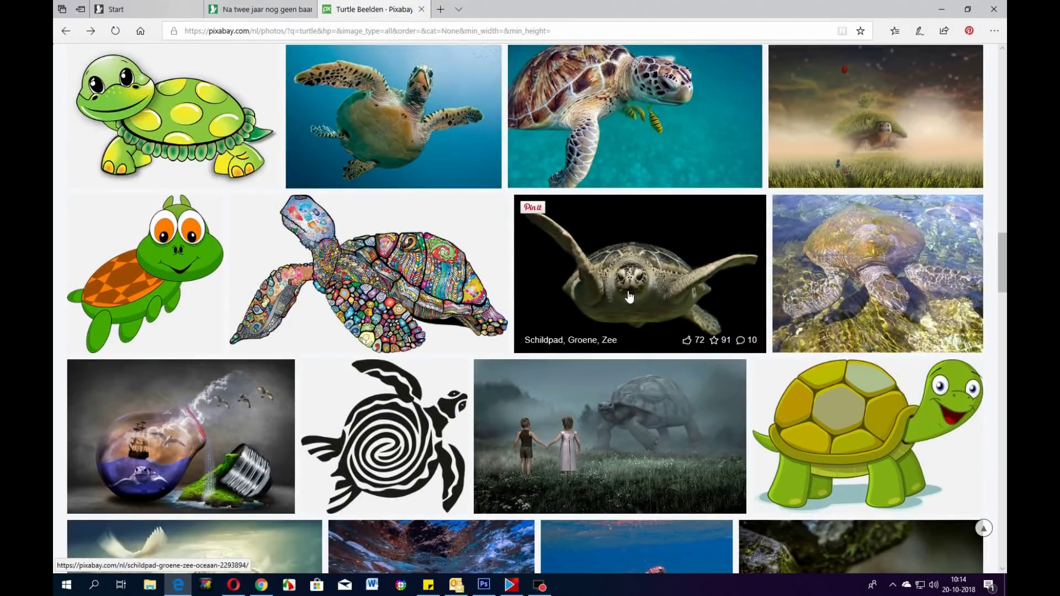
scroll(627, 294, "down", 5)
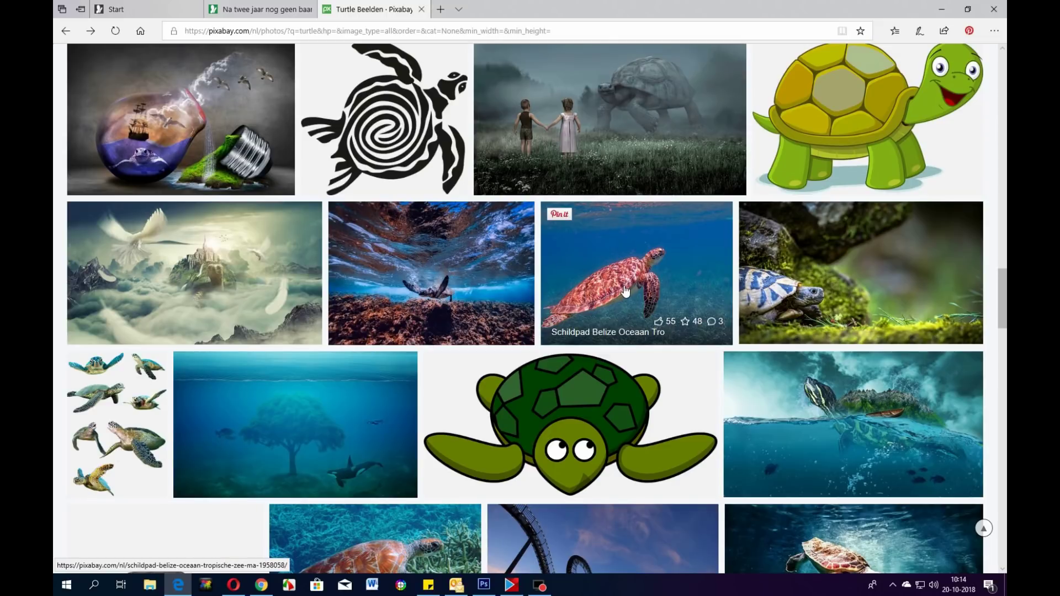
left_click(850, 442)
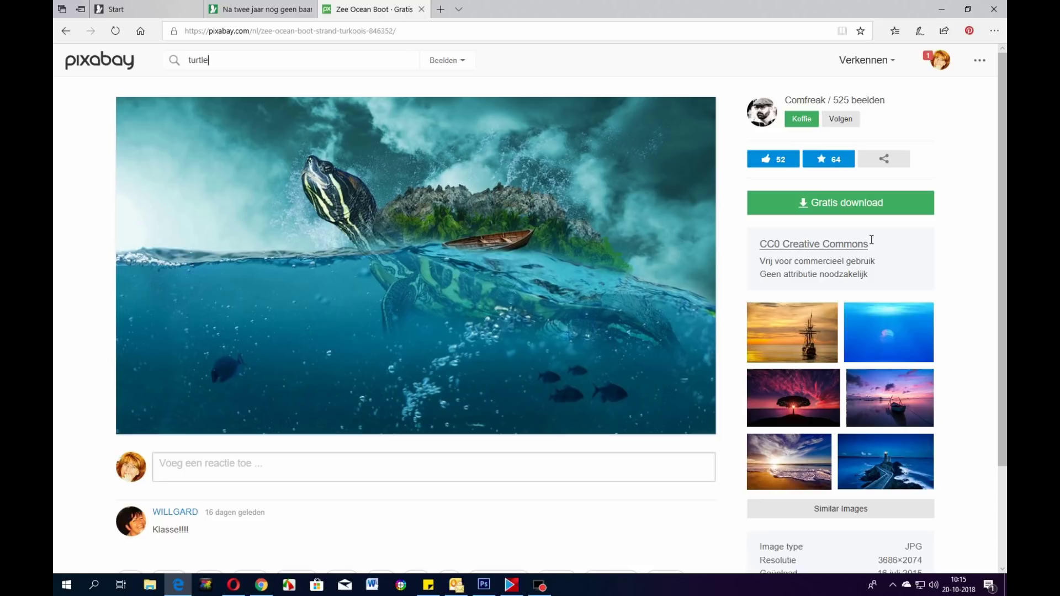
Browse the gallery of the turtle image's creator, and return to the turtle search results
left_click(794, 100)
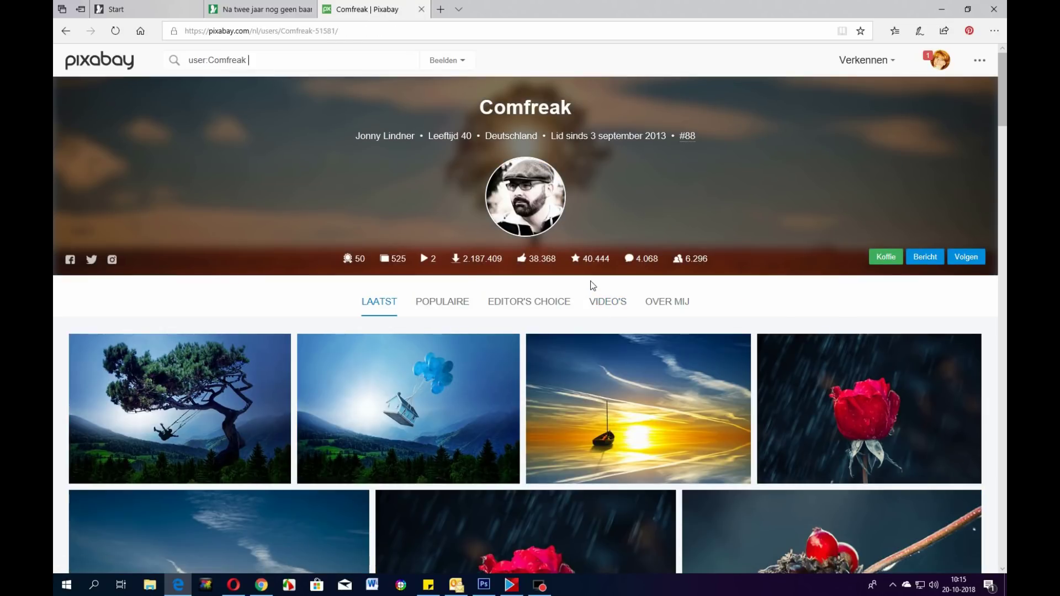
scroll(626, 270, "down", 8)
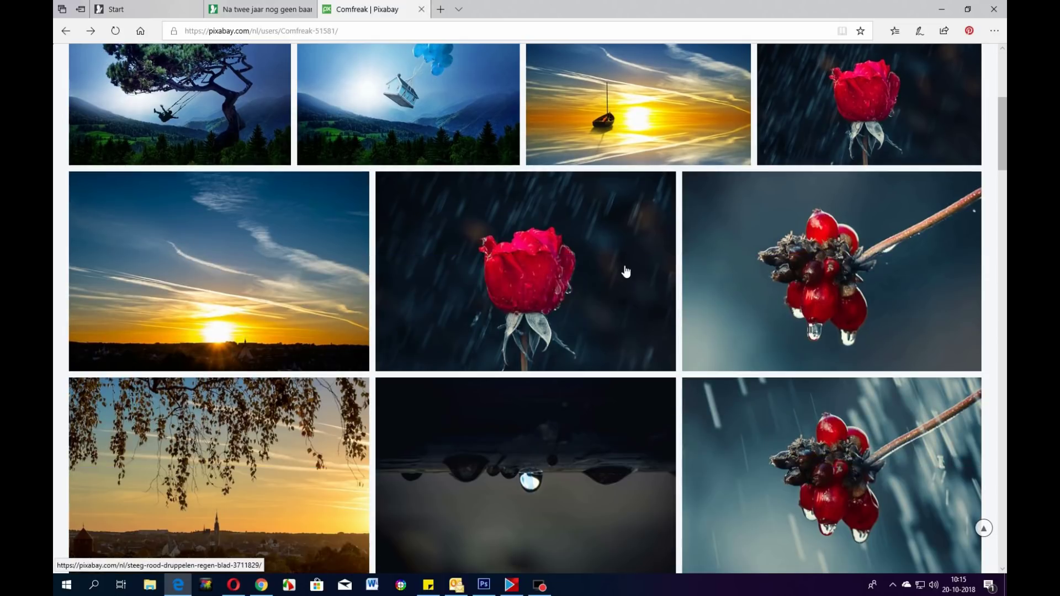
scroll(626, 269, "down", 10)
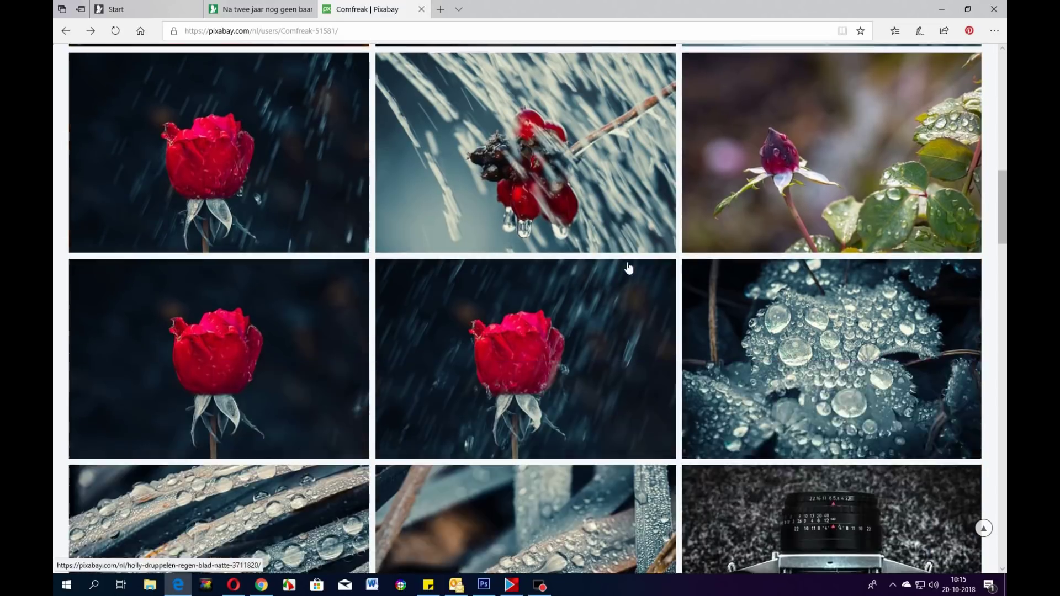
scroll(630, 268, "down", 9)
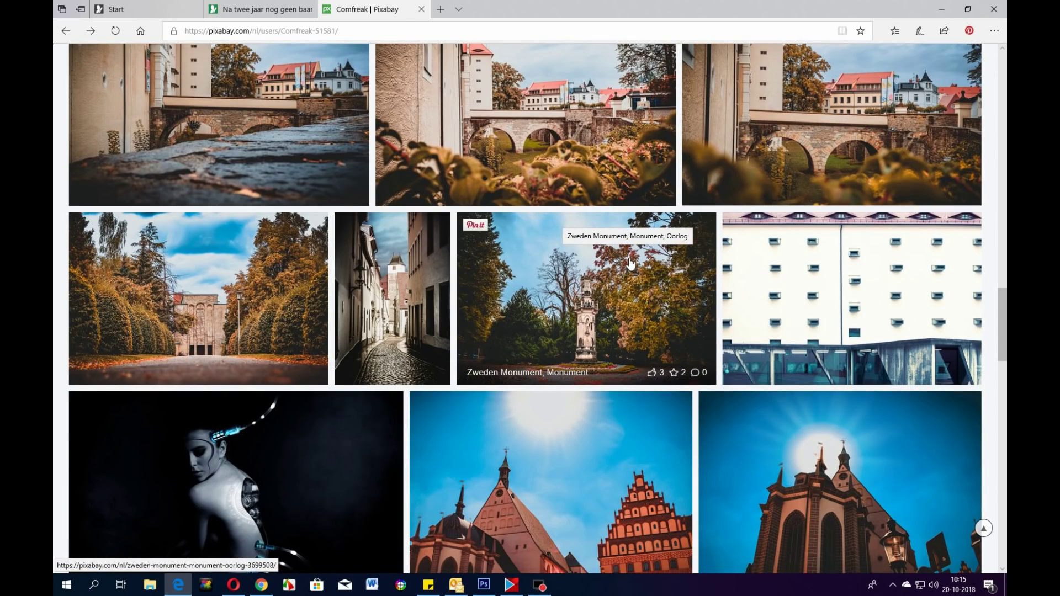
scroll(632, 263, "down", 6)
scroll(631, 262, "down", 10)
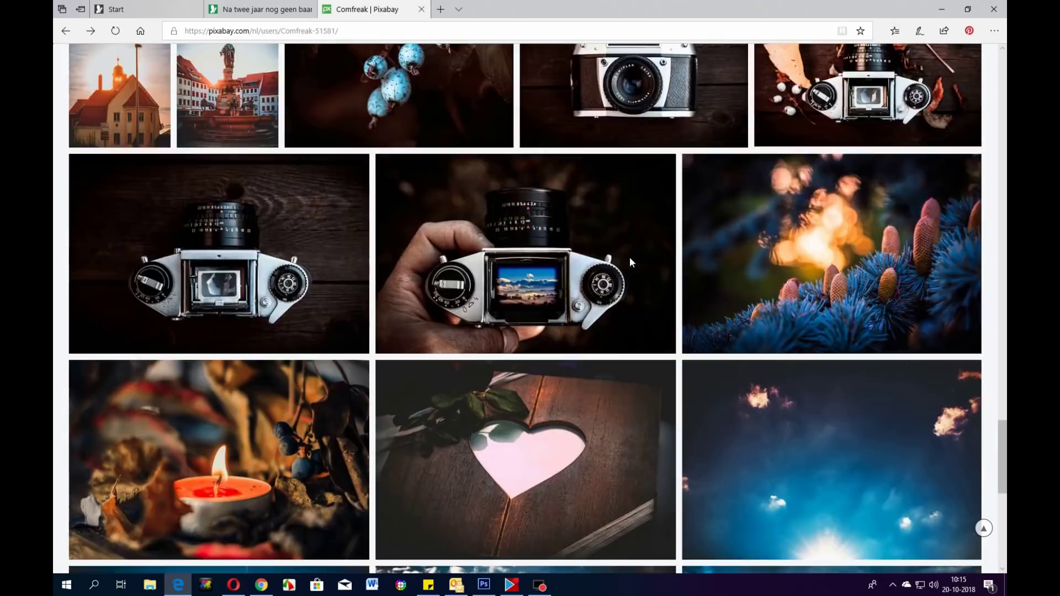
scroll(630, 257, "down", 9)
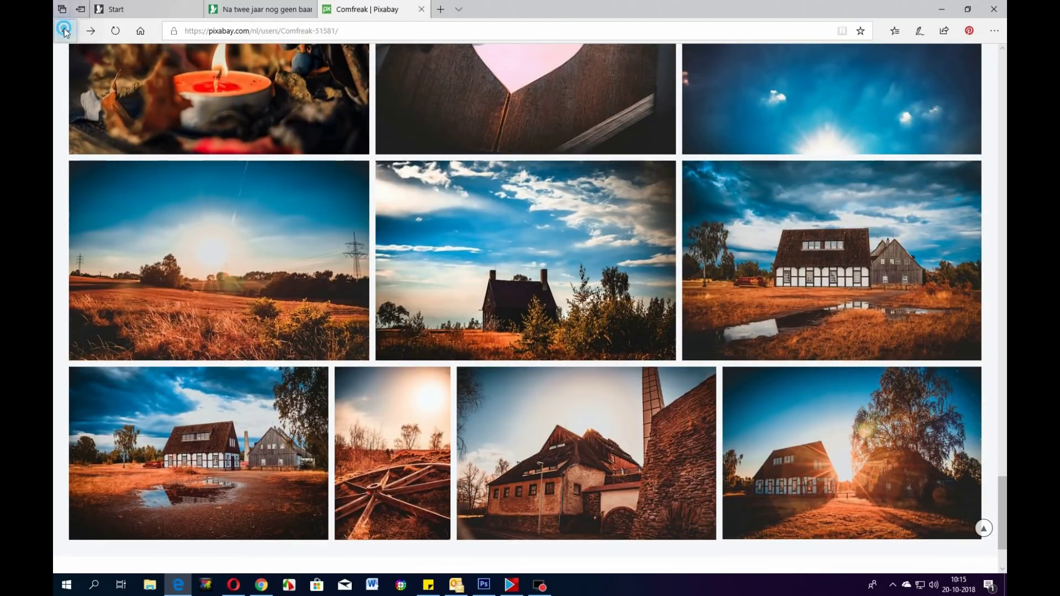
left_click(64, 31)
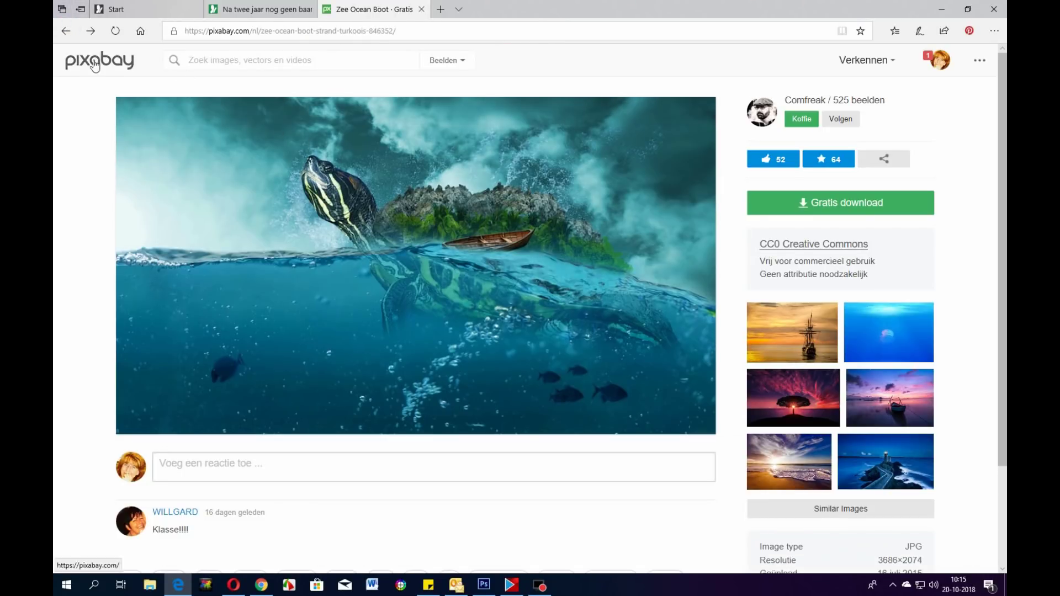
left_click(65, 31)
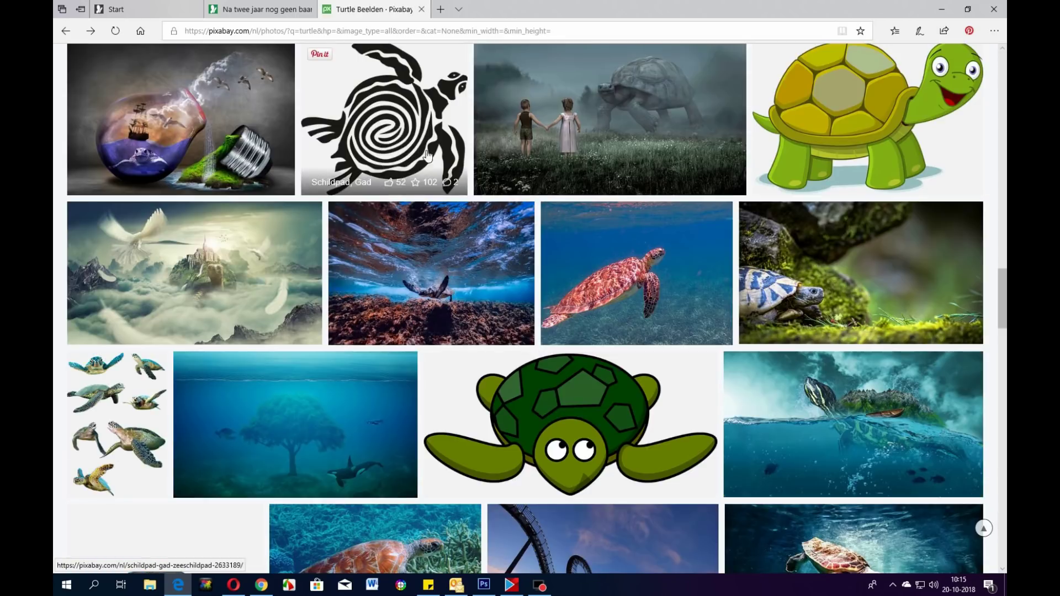
Filter the turtle results by the black-and-white colour option and look through the filtered drawings and photos
scroll(427, 156, "up", 10)
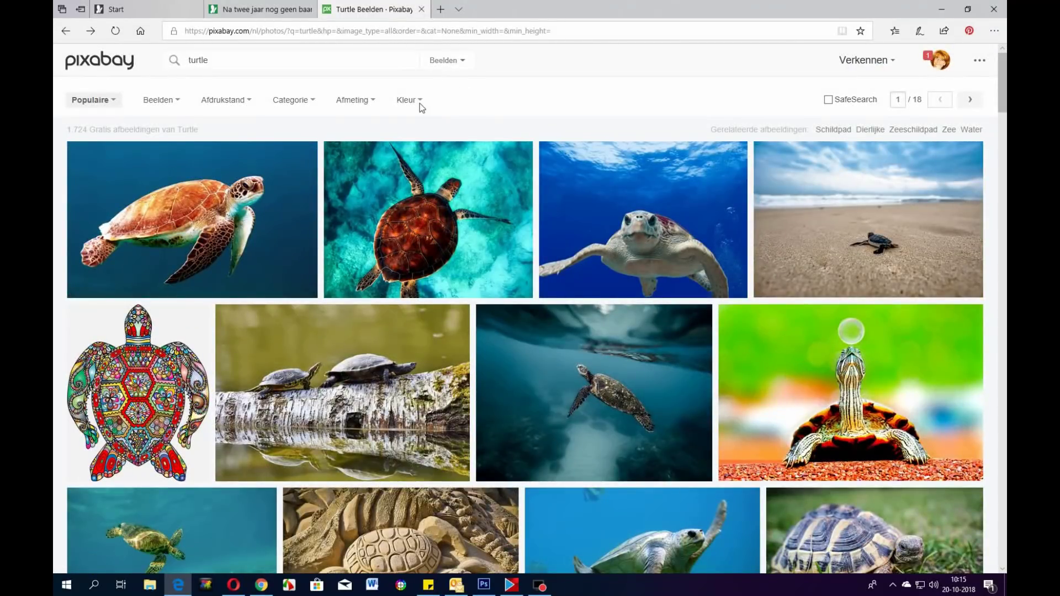
left_click(409, 101)
left_click(429, 137)
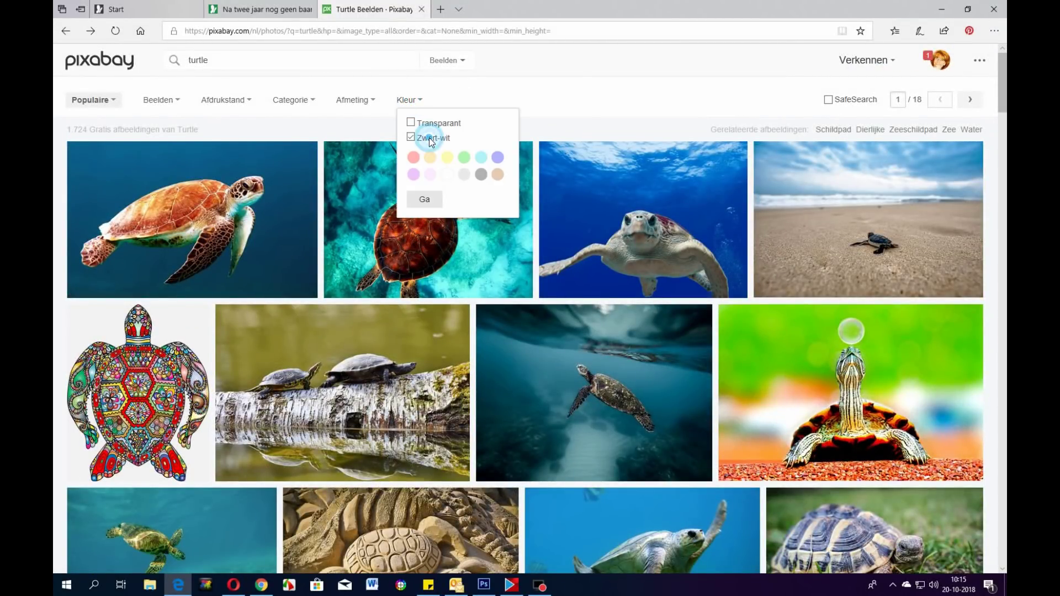
left_click(425, 199)
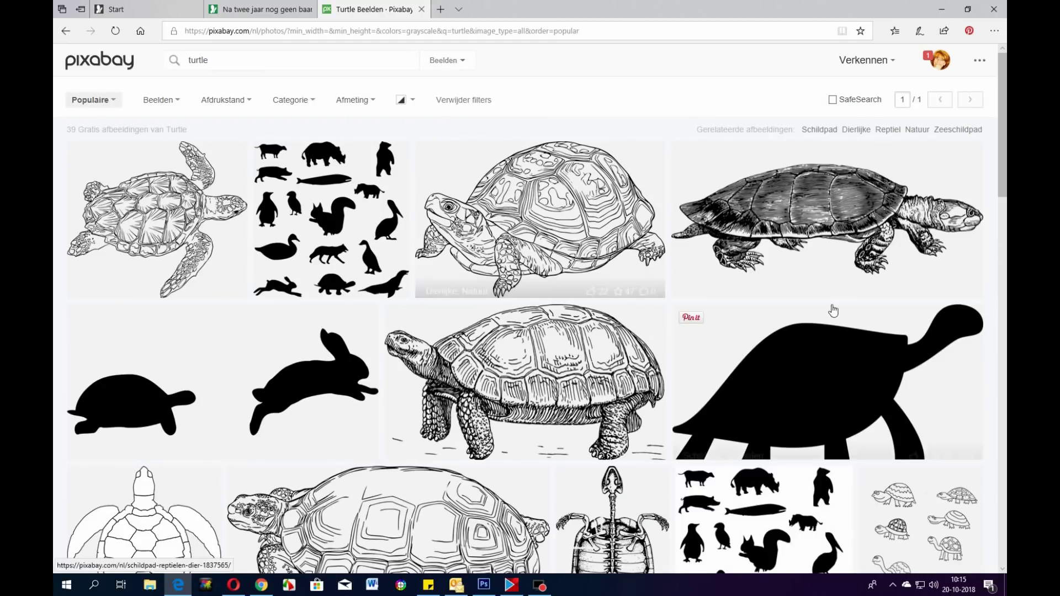
scroll(690, 301, "down", 5)
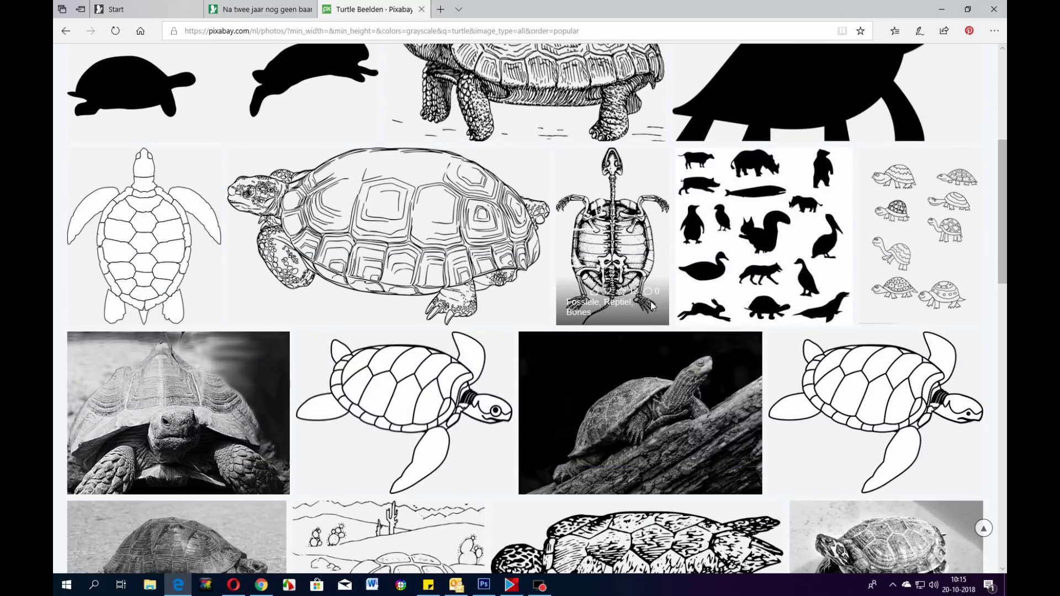
scroll(650, 305, "down", 3)
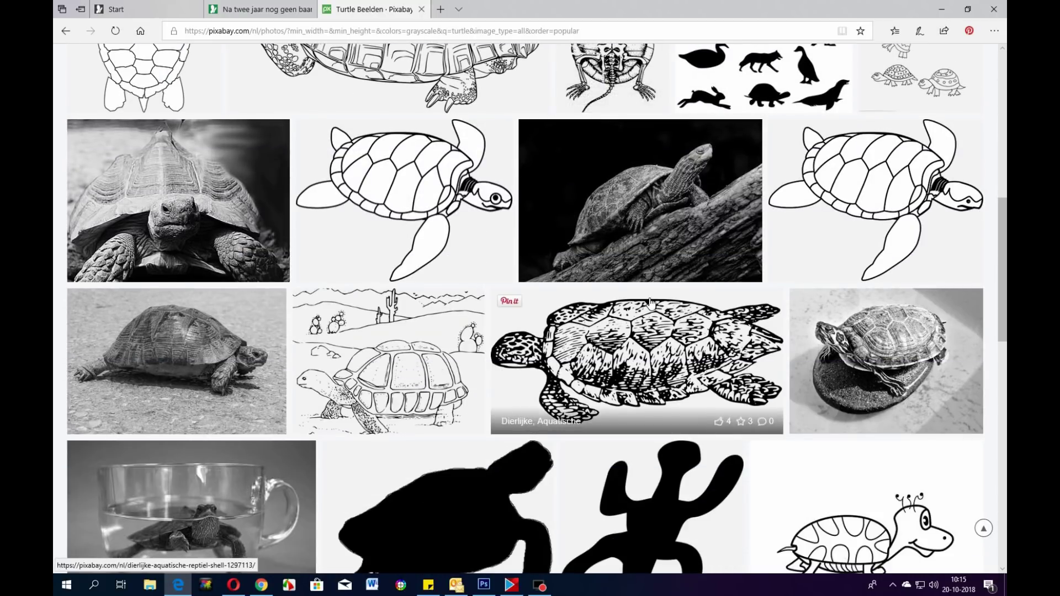
scroll(646, 307, "down", 3)
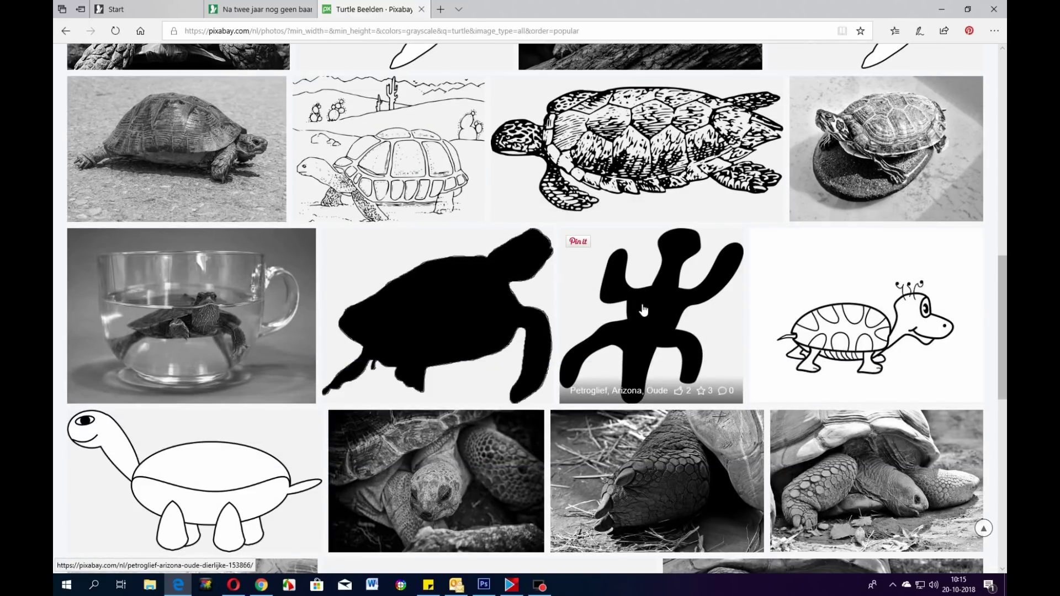
scroll(642, 312, "down", 6)
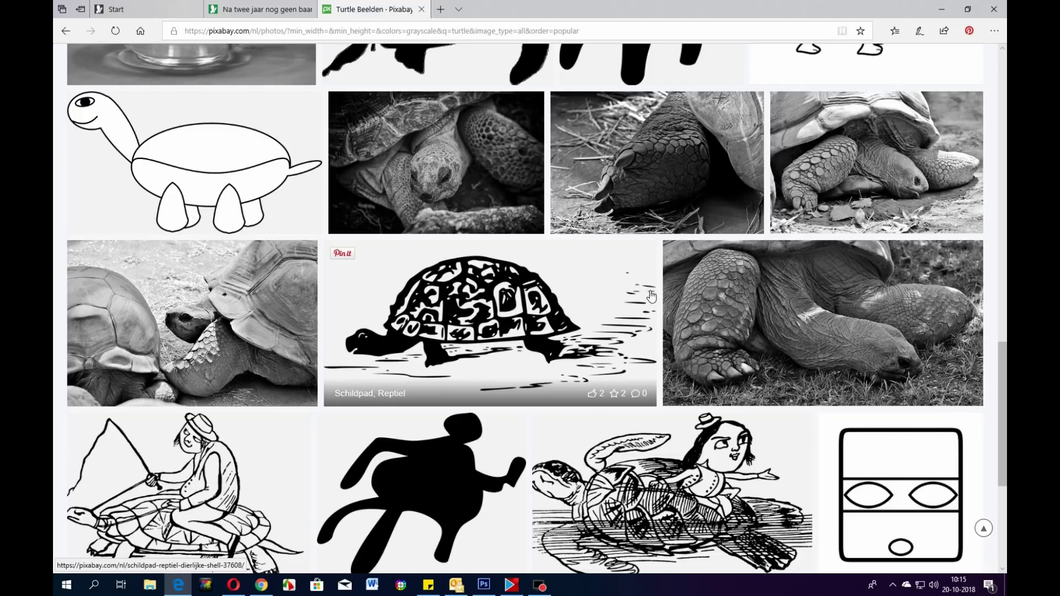
scroll(651, 296, "down", 5)
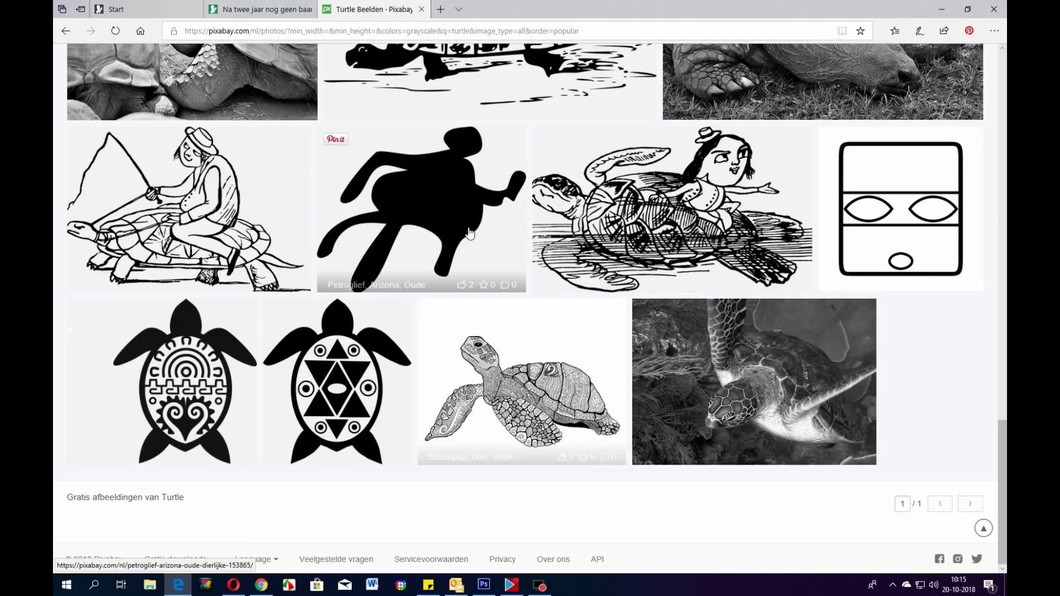
scroll(420, 221, "up", 15)
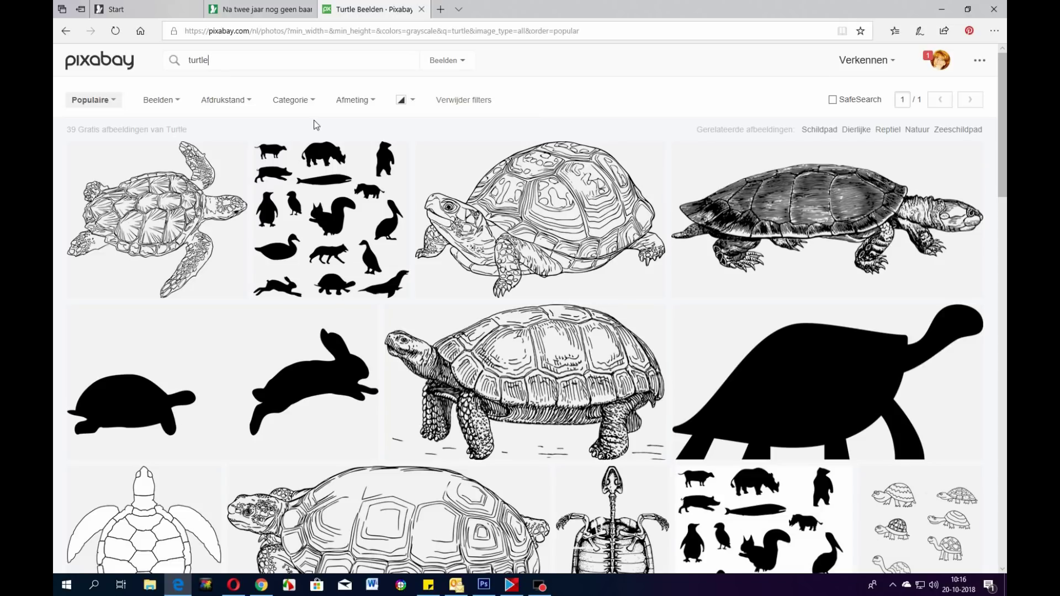
Switch to YouTube in Opera, open the Favorites playlist, and play its round canvas pouring video from about 7:42
left_click(233, 586)
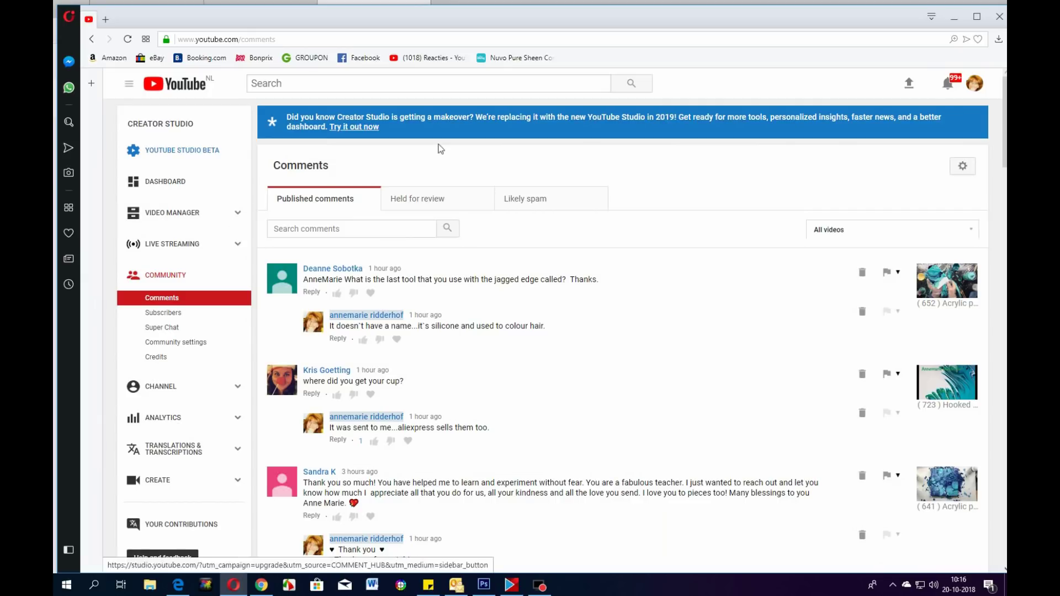
left_click(975, 85)
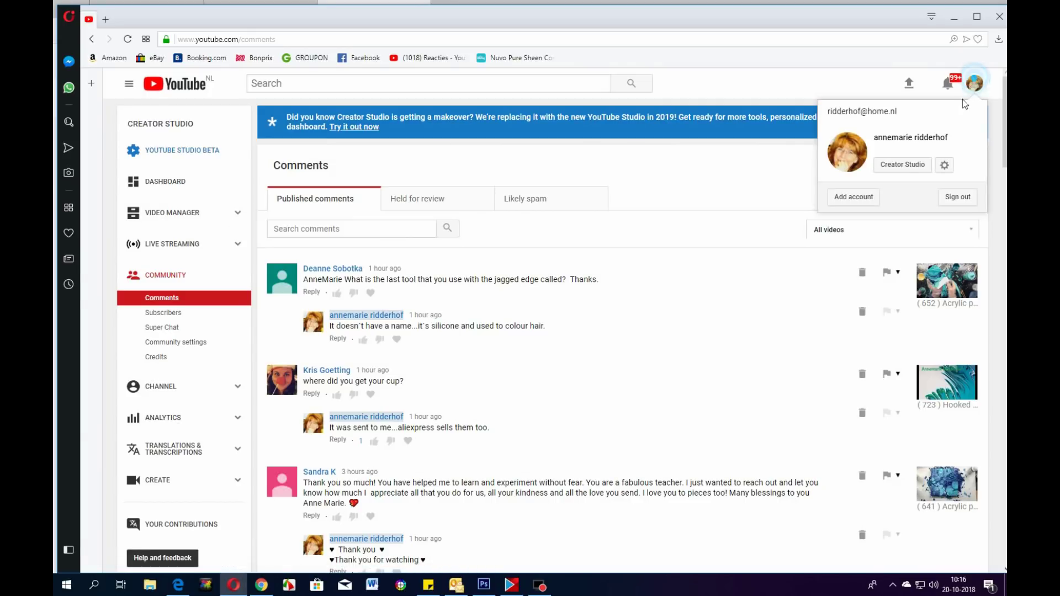
left_click(911, 165)
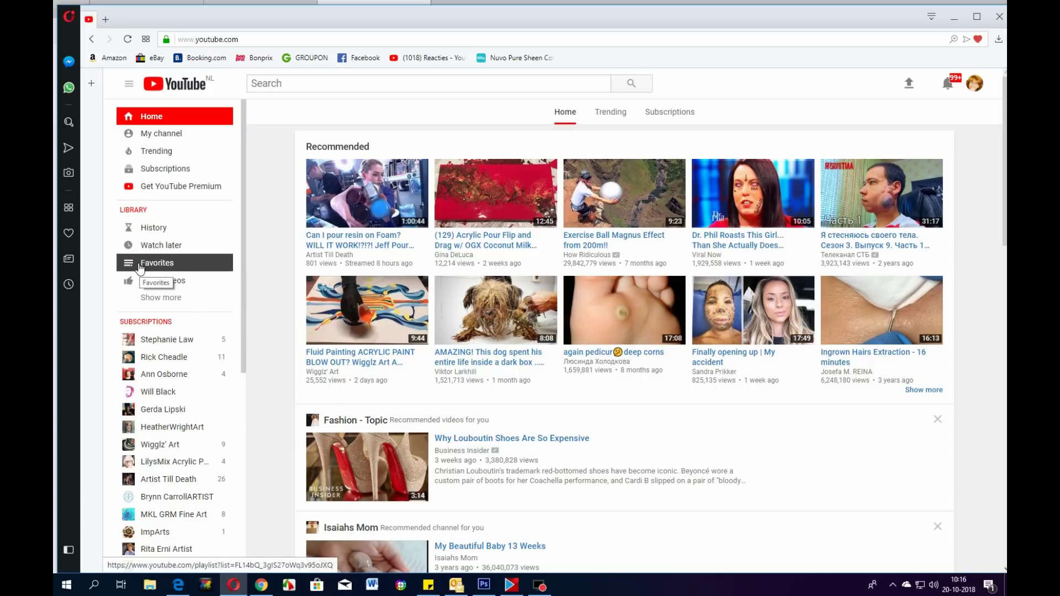
left_click(161, 267)
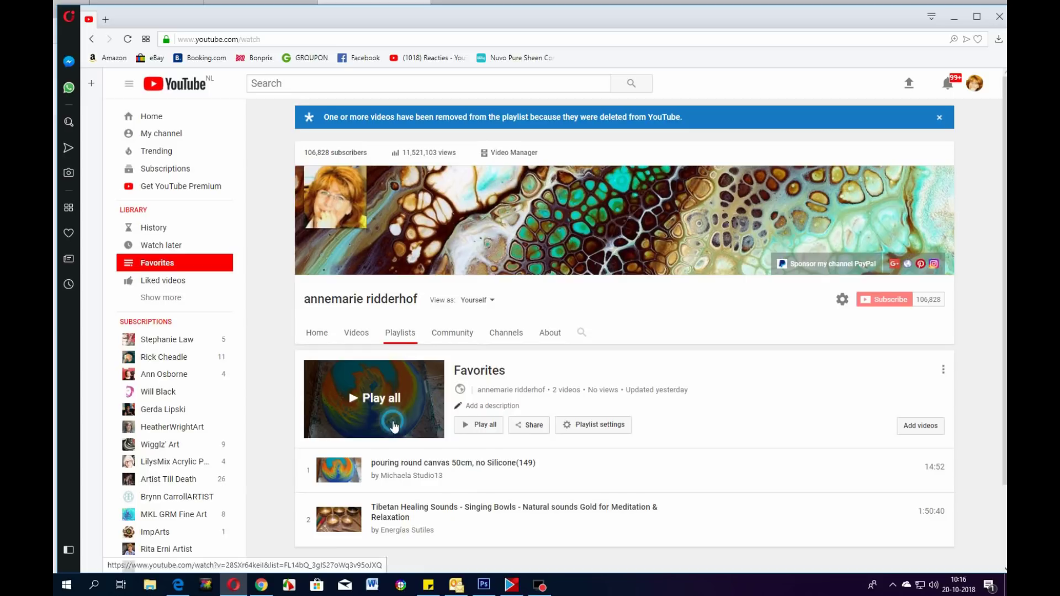
left_click(391, 421)
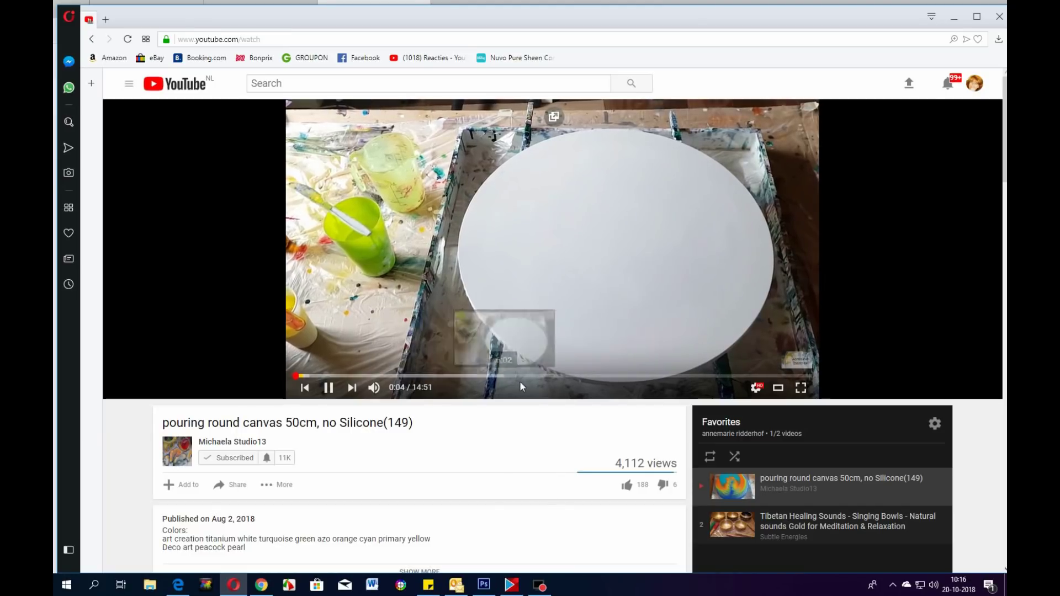
left_click(563, 377)
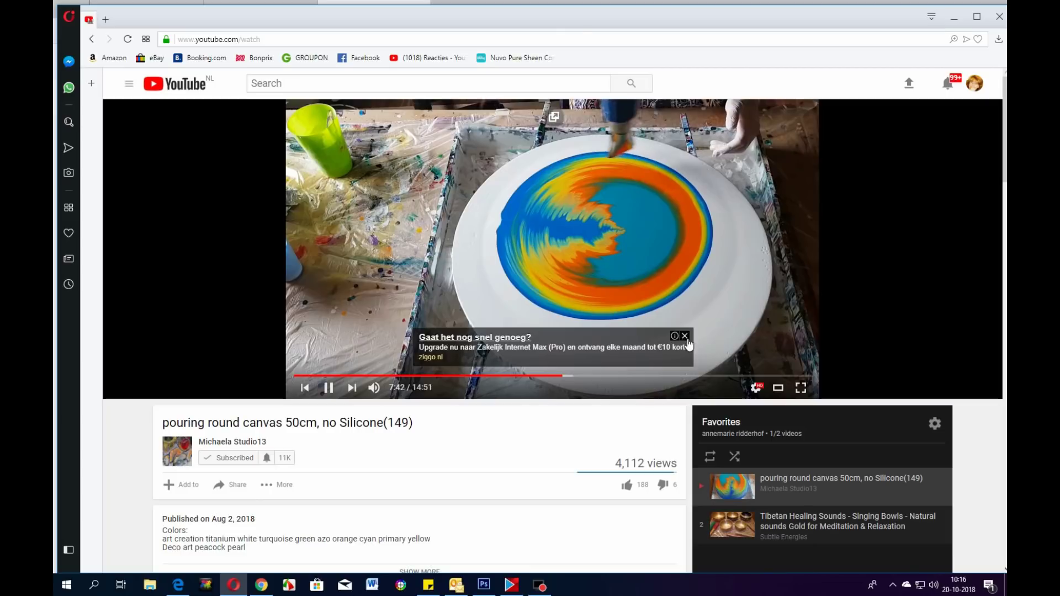
Close the advertisement over the pouring video and enlarge the web page so its text is easier to read
left_click(686, 337)
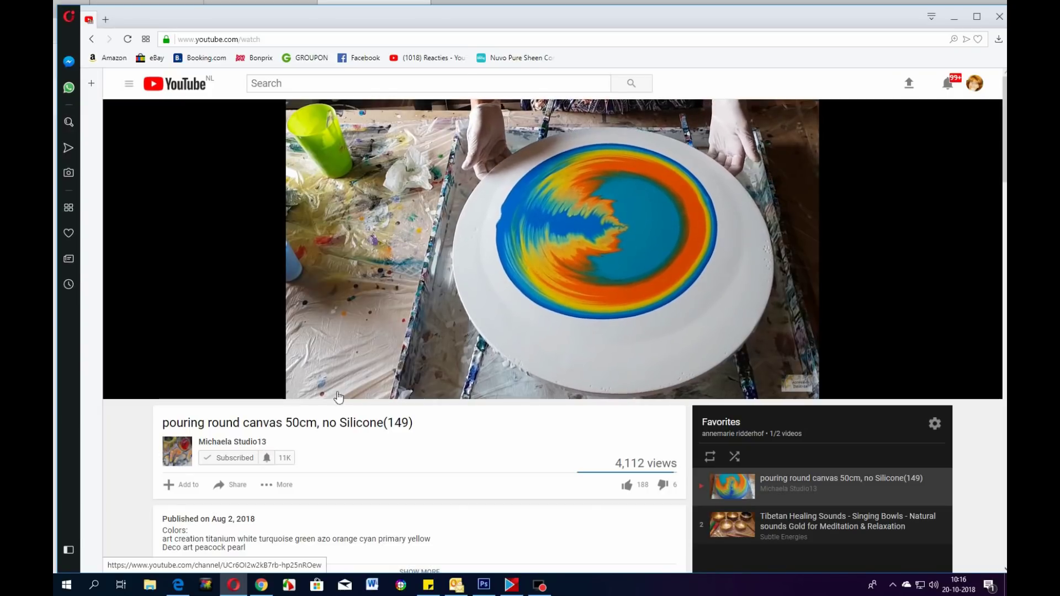
mouse_move(616, 249)
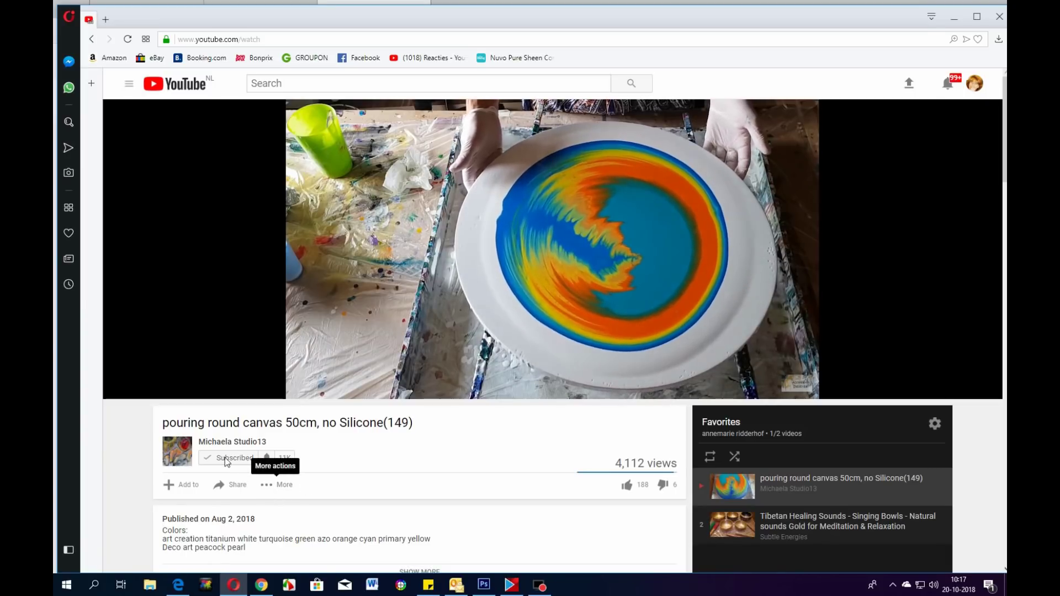
key("alt")
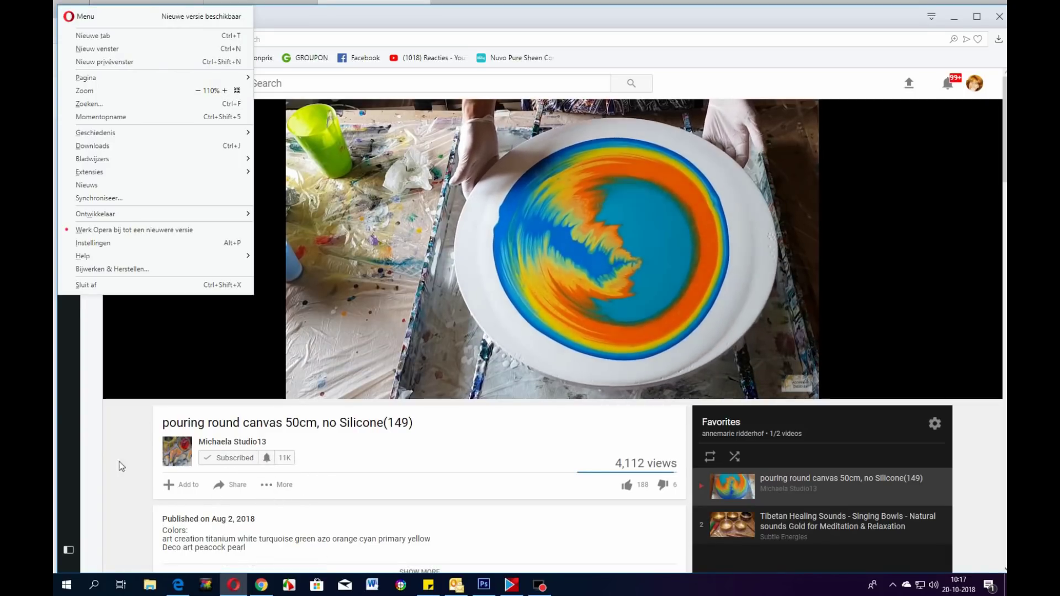
left_click(103, 457)
key("ctrl+plus")
key("ctrl+plus")
key("ctrl+plus")
key("ctrl+plus")
key("ctrl+plus")
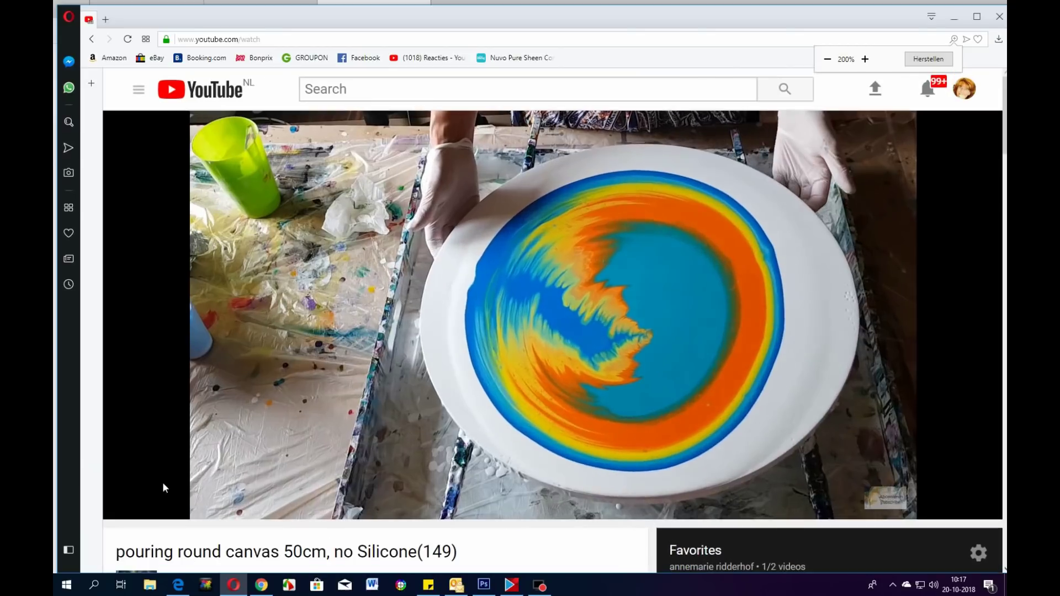
Open the channel of the pouring video's creator and display its uploaded videos
scroll(326, 517, "down", 2)
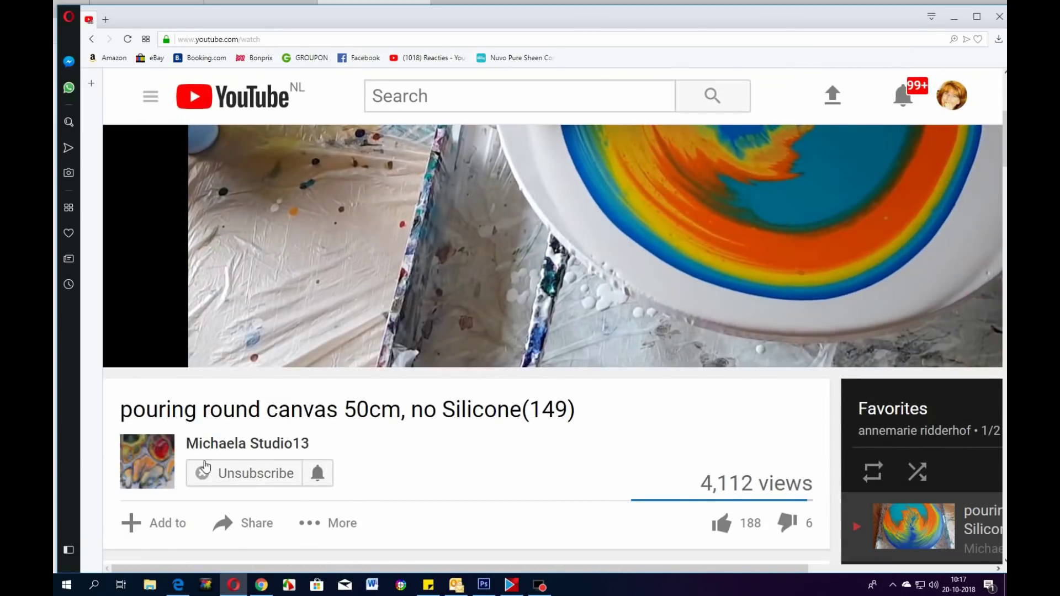
left_click(255, 445)
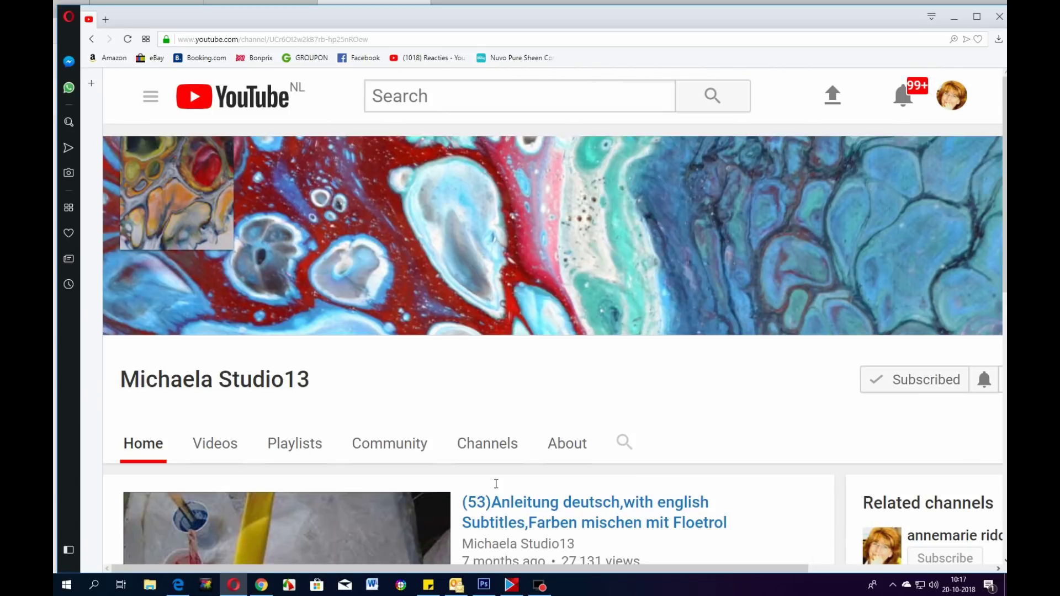
scroll(495, 480, "down", 3)
left_click(211, 212)
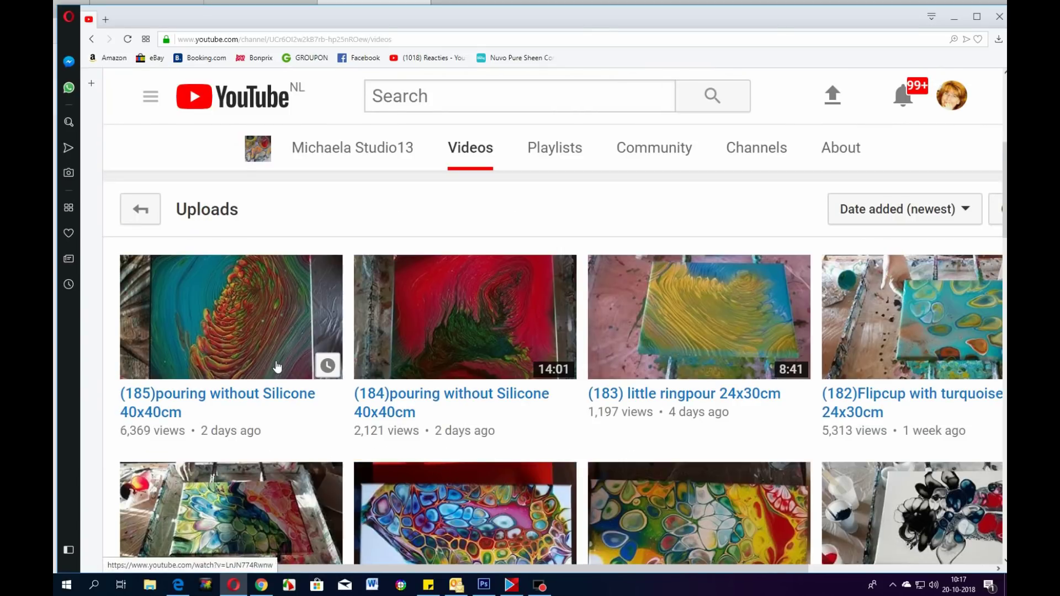
Look through the channel's uploaded pouring videos, and return to the channel header
scroll(292, 398, "down", 2)
scroll(298, 415, "down", 3)
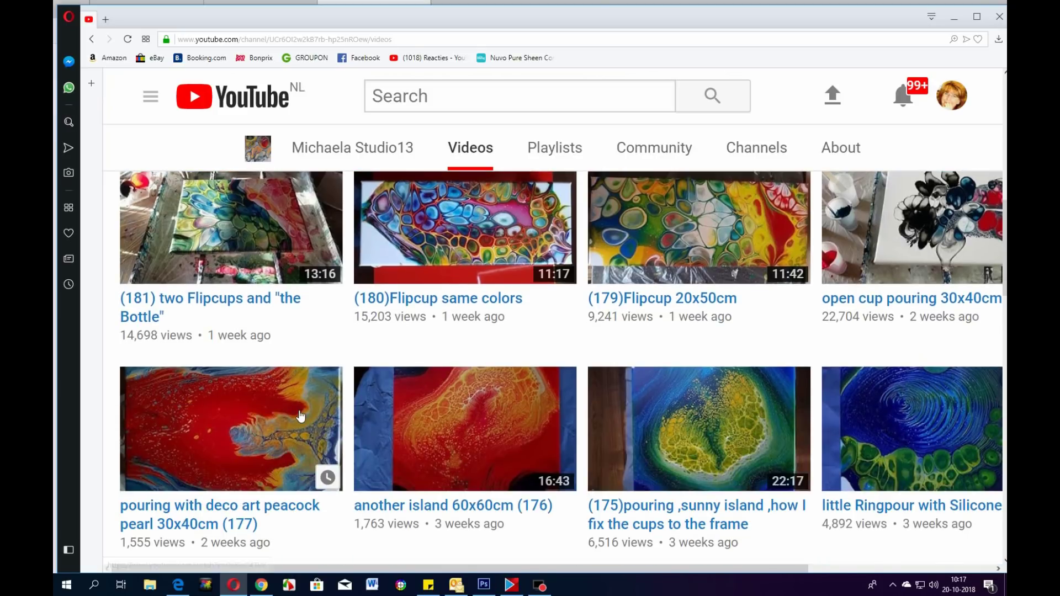
scroll(300, 414, "down", 2)
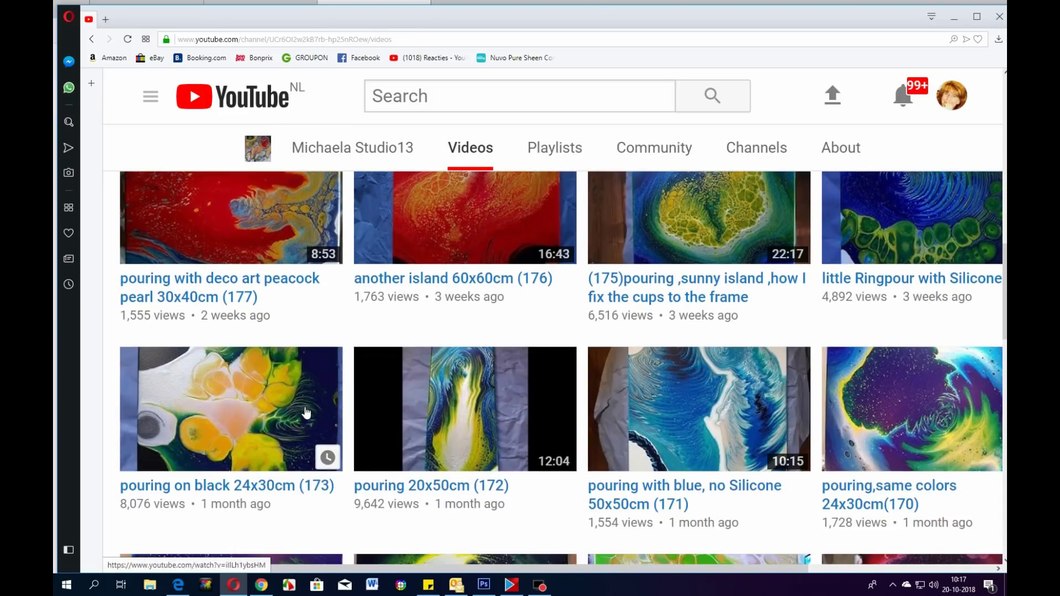
scroll(314, 414, "down", 2)
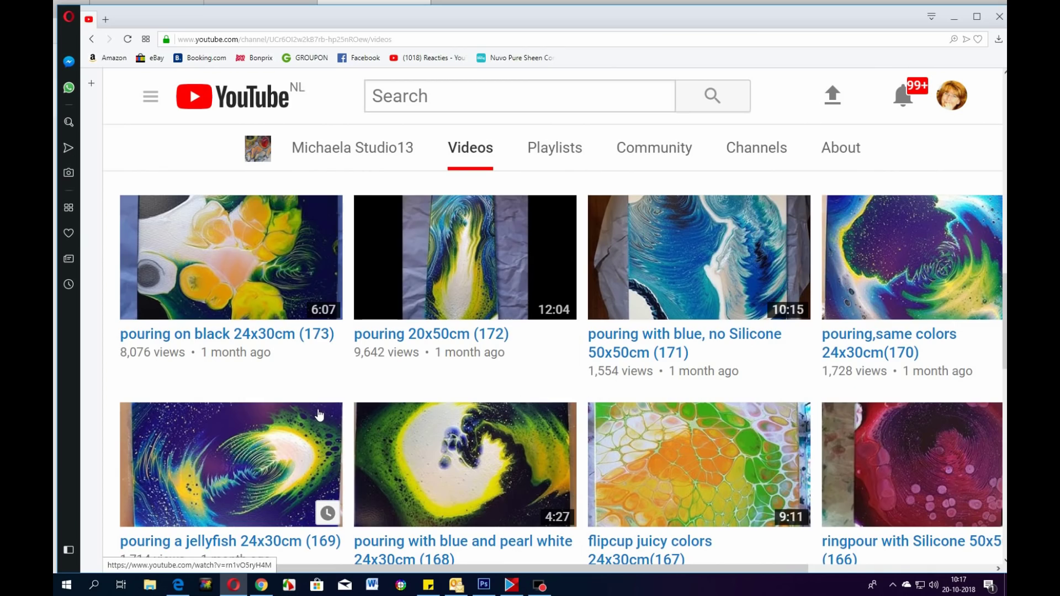
scroll(323, 414, "down", 8)
scroll(329, 409, "down", 3)
scroll(330, 411, "up", 19)
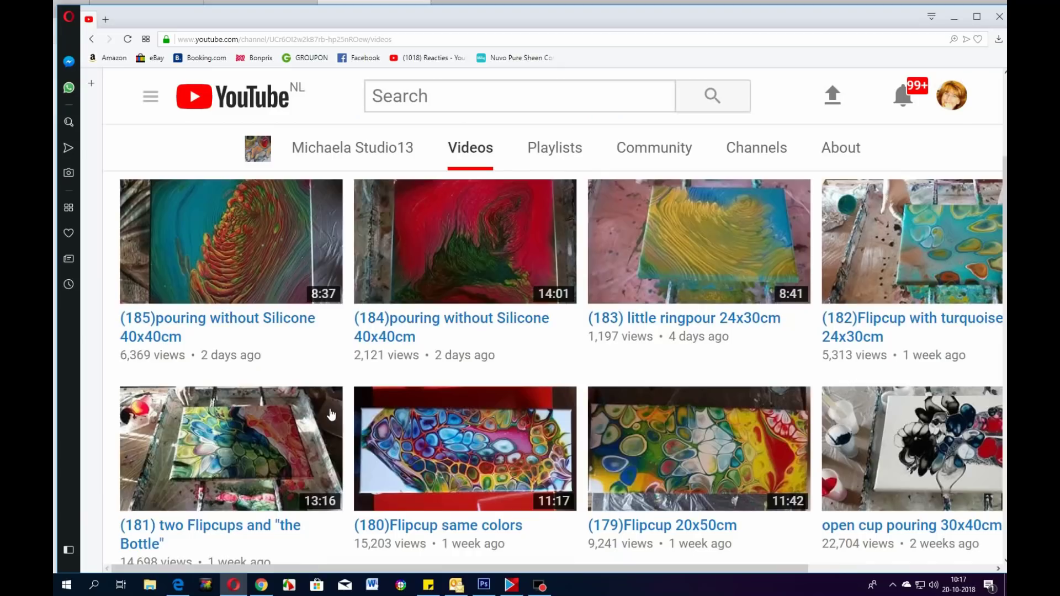
scroll(331, 414, "up", 5)
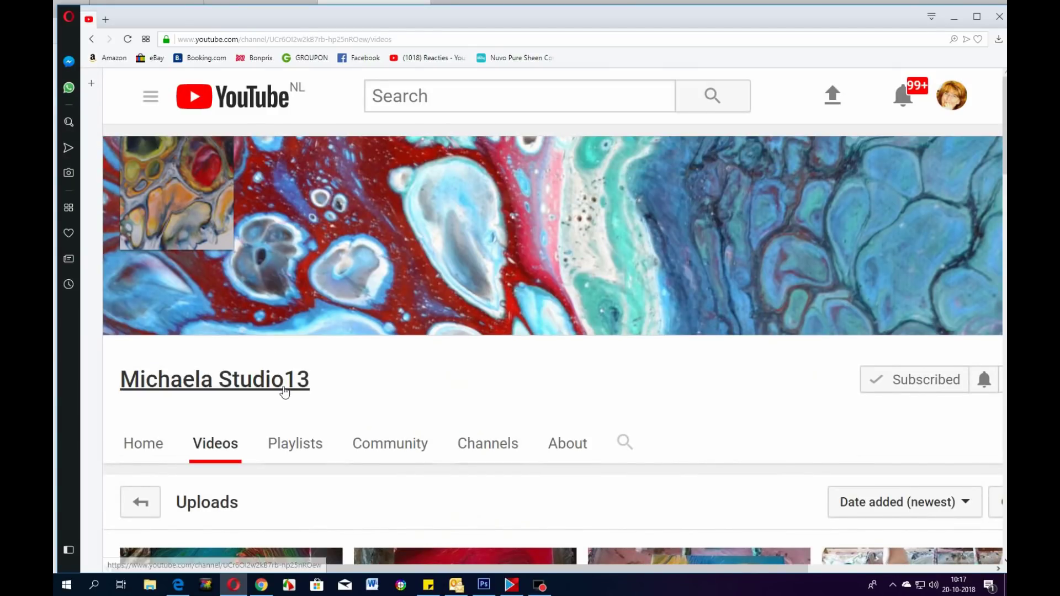